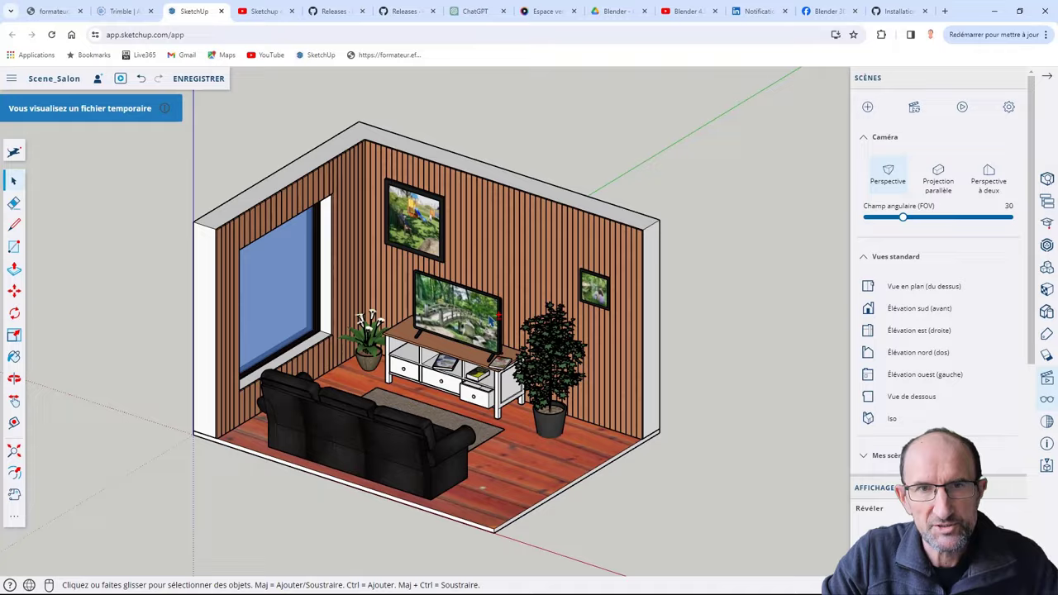
pyautogui.scroll(-3, 506, 285)
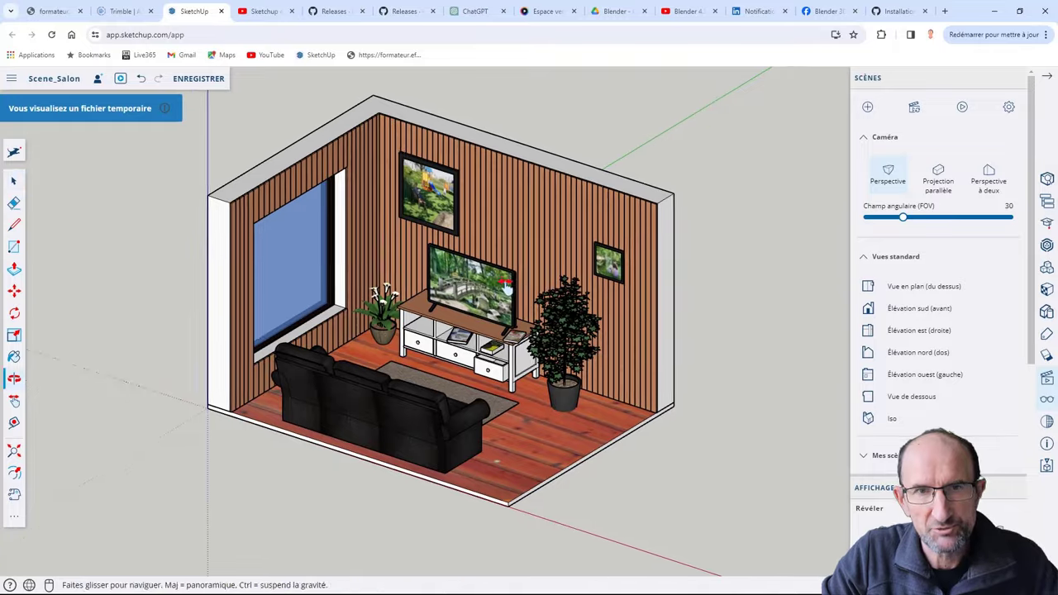
pyautogui.scroll(2, 506, 285)
pyautogui.scroll(2, 513, 289)
pyautogui.scroll(1, 519, 292)
pyautogui.scroll(1, 523, 294)
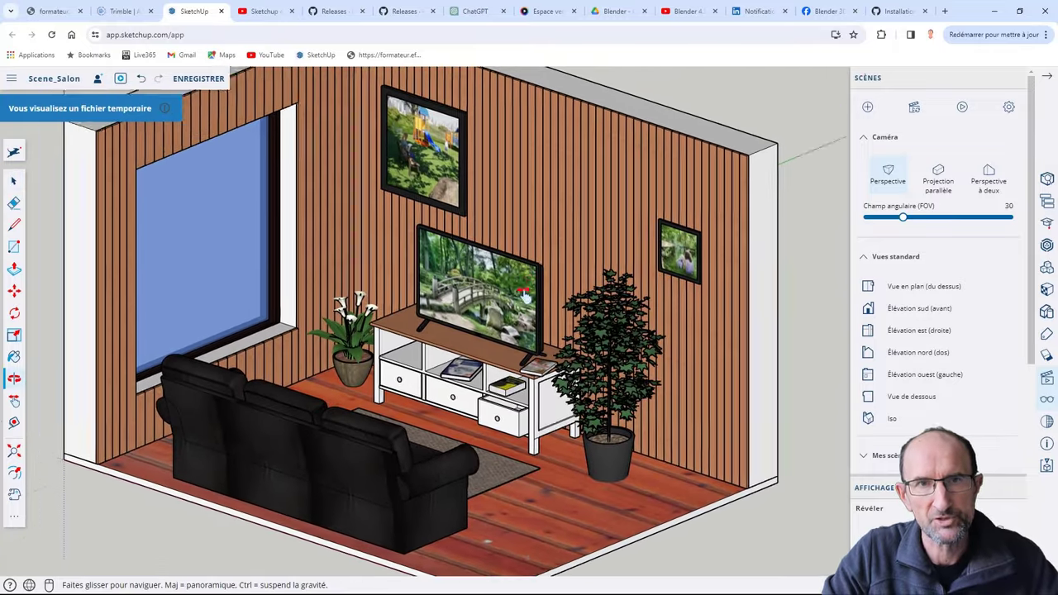
pyautogui.scroll(-2, 523, 295)
pyautogui.scroll(-1, 496, 322)
pyautogui.scroll(2, 471, 347)
pyautogui.scroll(2, 457, 360)
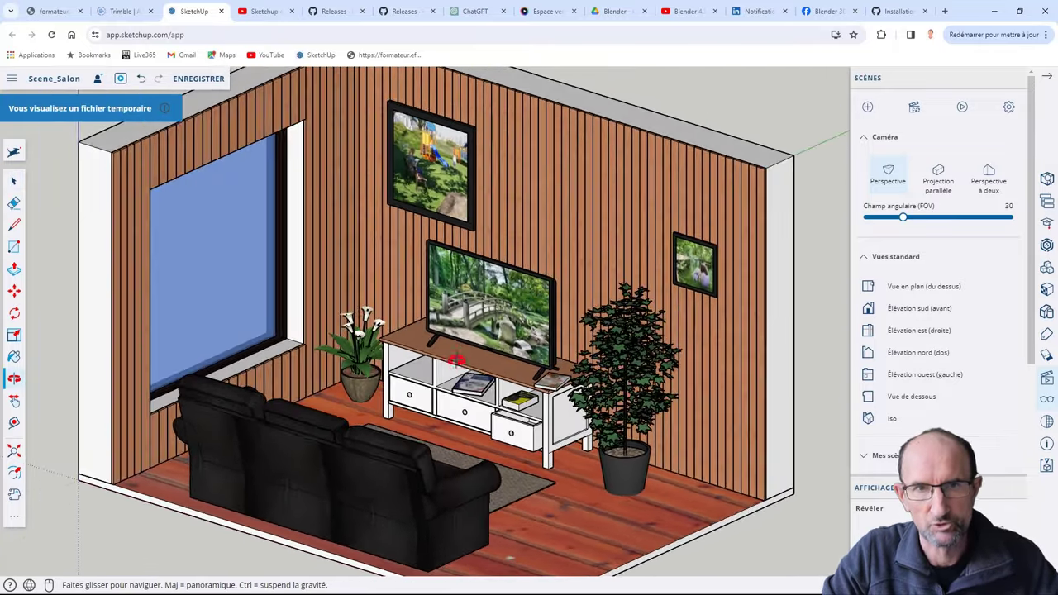
pyautogui.scroll(-2, 456, 360)
pyautogui.scroll(-2, 456, 361)
pyautogui.scroll(-1, 456, 360)
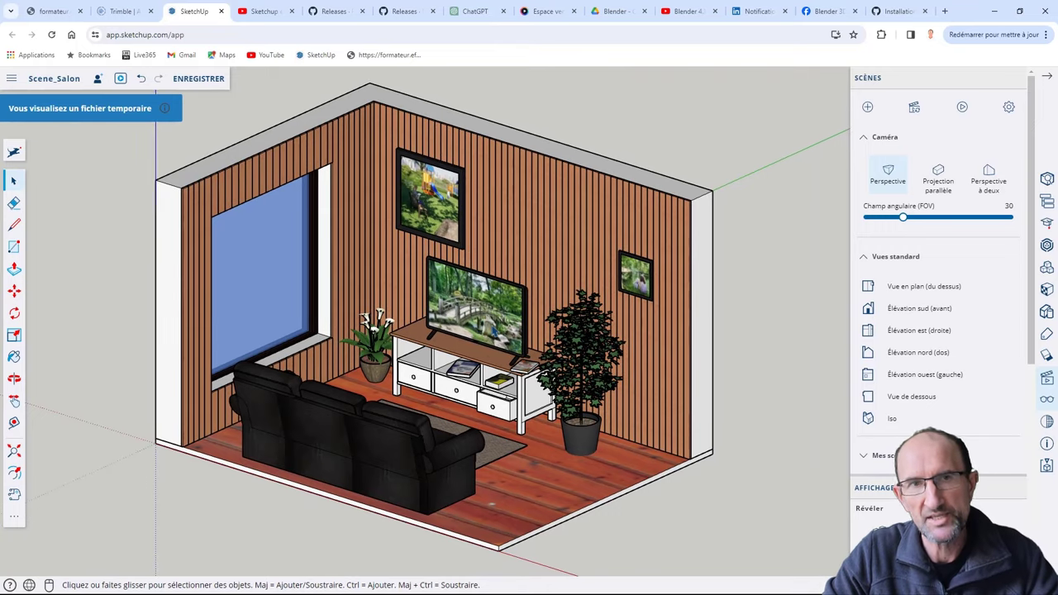
pyautogui.click(14, 517)
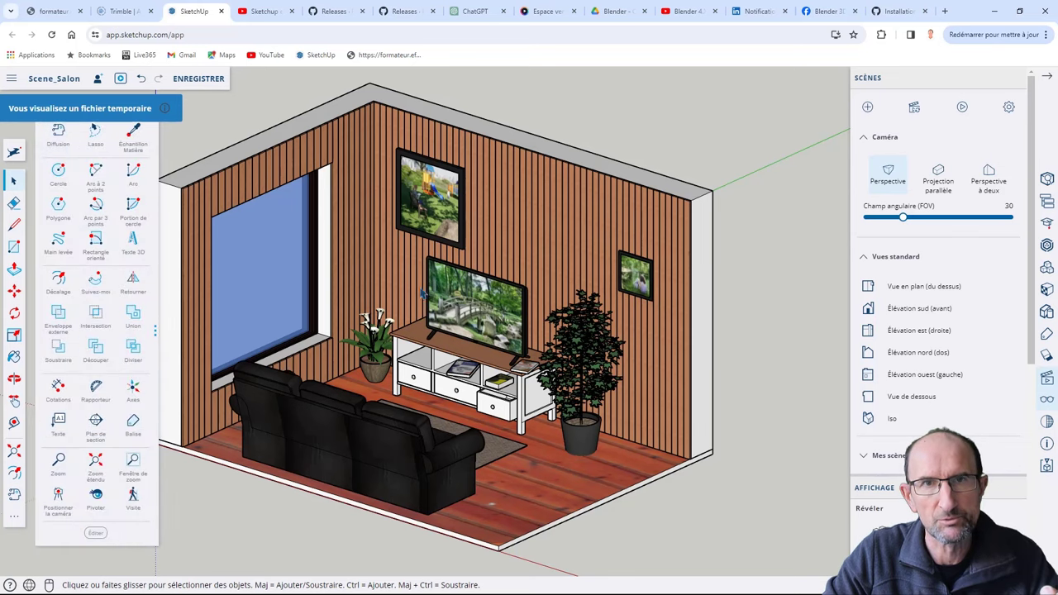
pyautogui.moveTo(609, 141); pyautogui.dragTo(529, 312, button='middle')
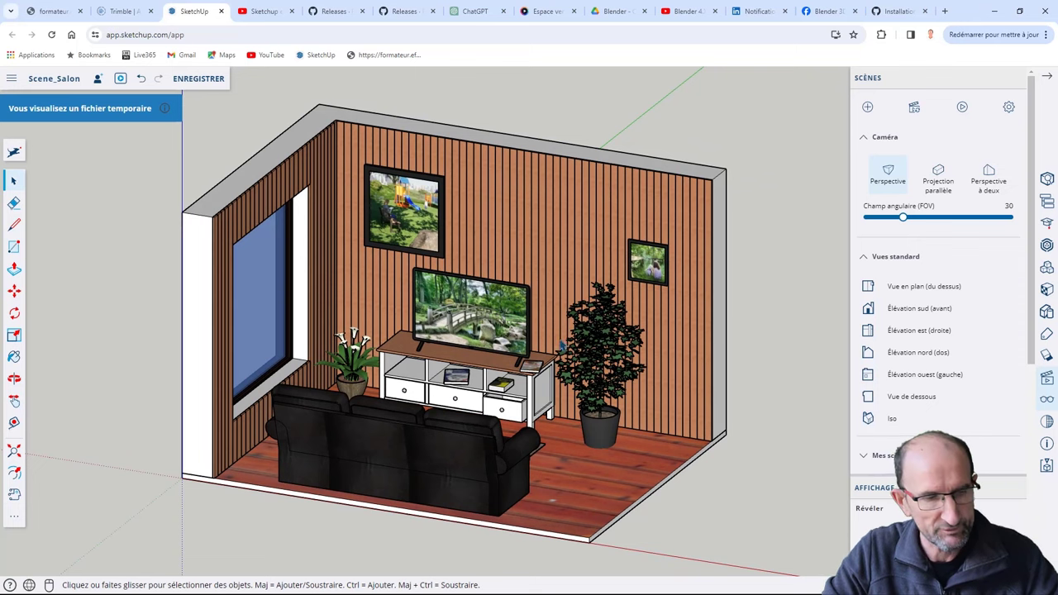
pyautogui.keyDown('shift'); pyautogui.moveTo(554, 337); pyautogui.dragTo(549, 329, button='middle'); pyautogui.keyUp('shift')
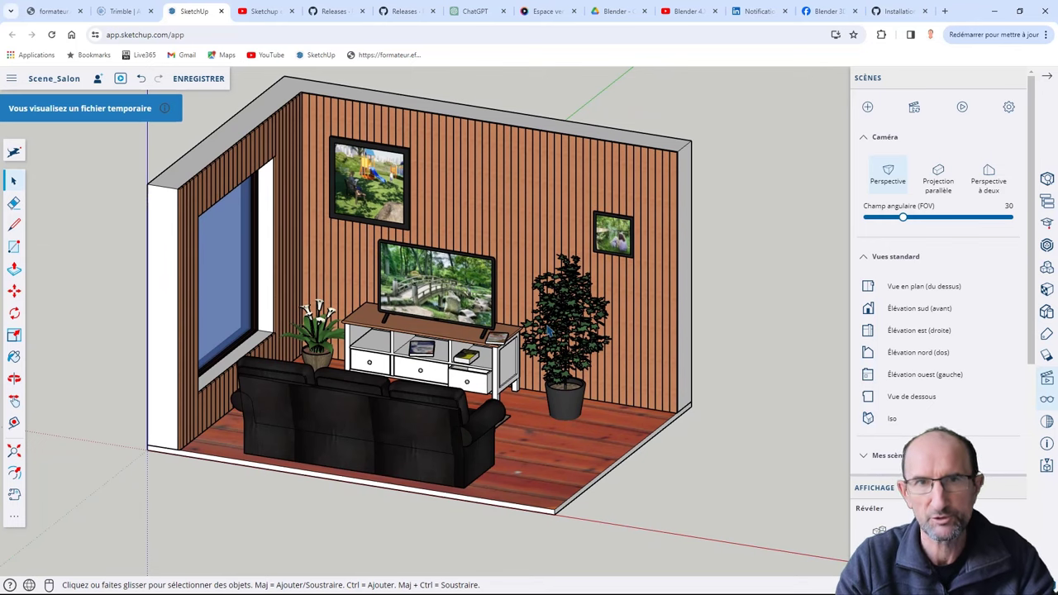
pyautogui.moveTo(590, 318); pyautogui.dragTo(580, 288, button='middle')
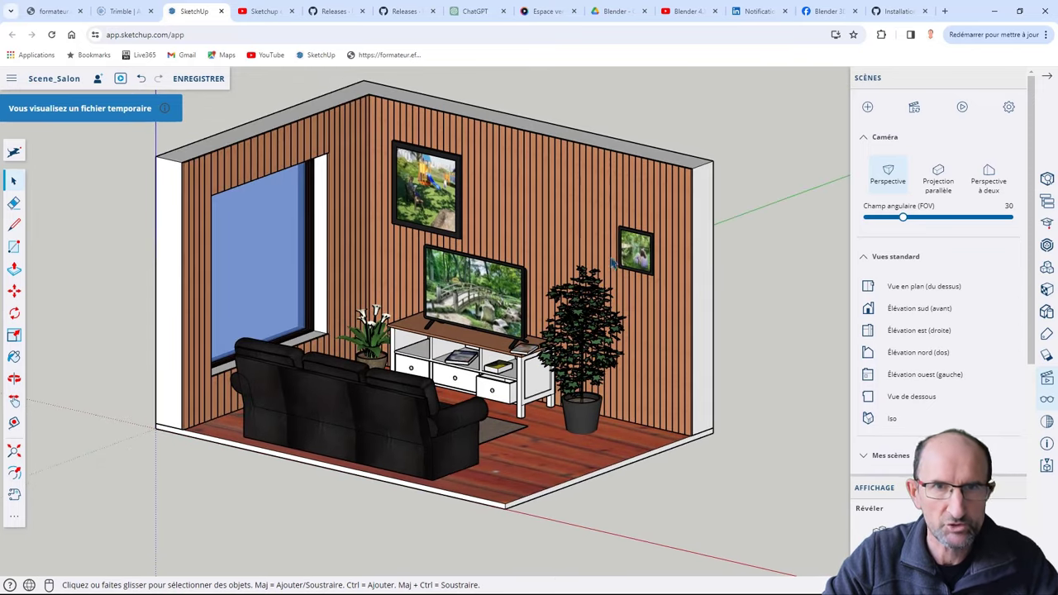
pyautogui.moveTo(456, 327); pyautogui.dragTo(466, 321, button='middle')
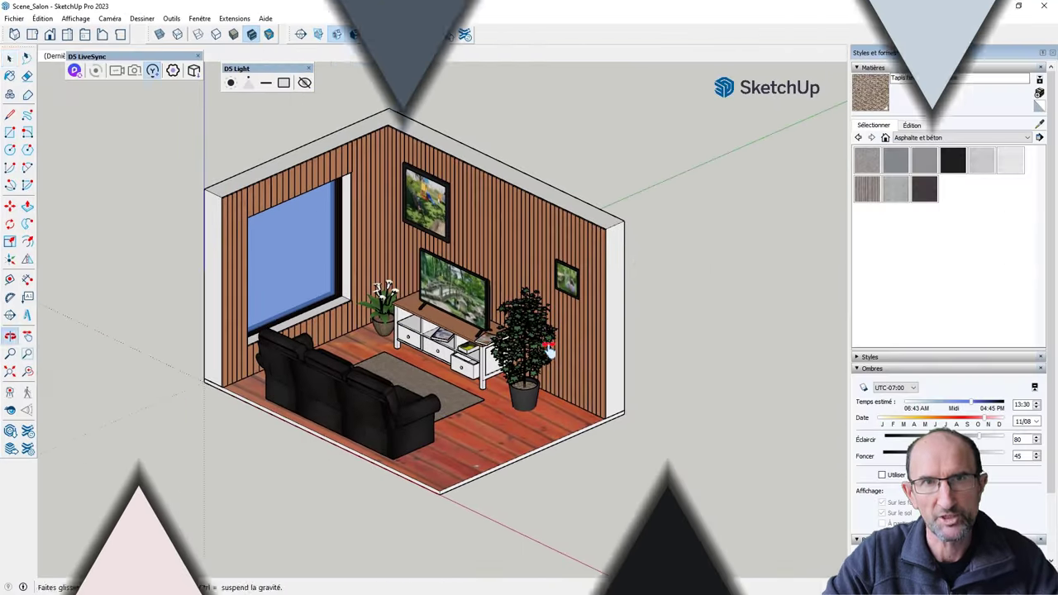
# Dock the D5 LiveSync and D5 Light toolbars side by side at the top left.
pyautogui.moveTo(548, 347)
pyautogui.mouseDown()
pyautogui.moveTo(589, 325)
pyautogui.moveTo(560, 351)
pyautogui.mouseUp()
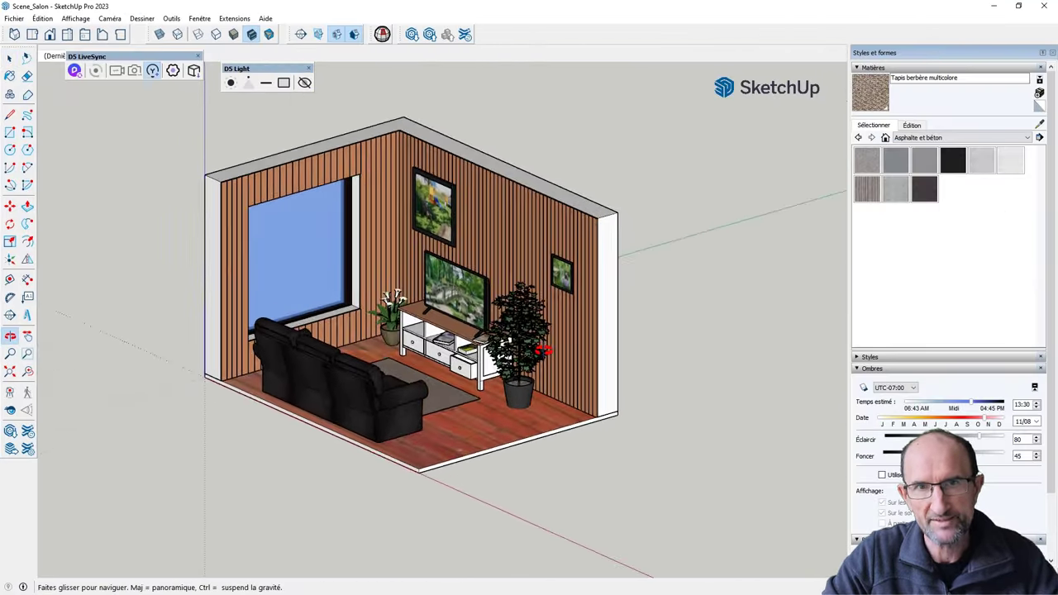
pyautogui.press('space')
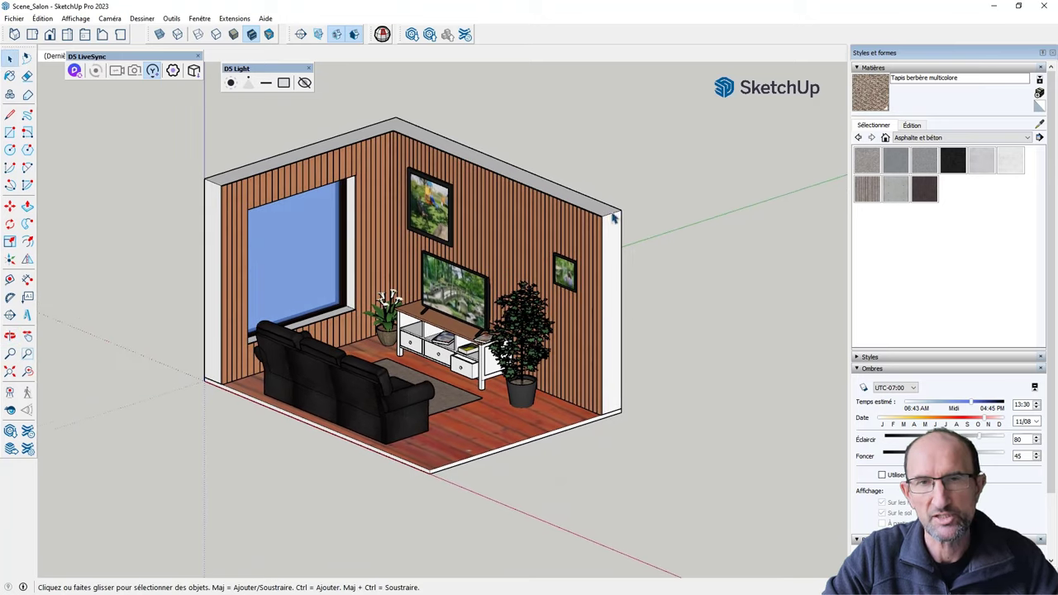
pyautogui.moveTo(630, 426); pyautogui.dragTo(661, 380, button='middle')
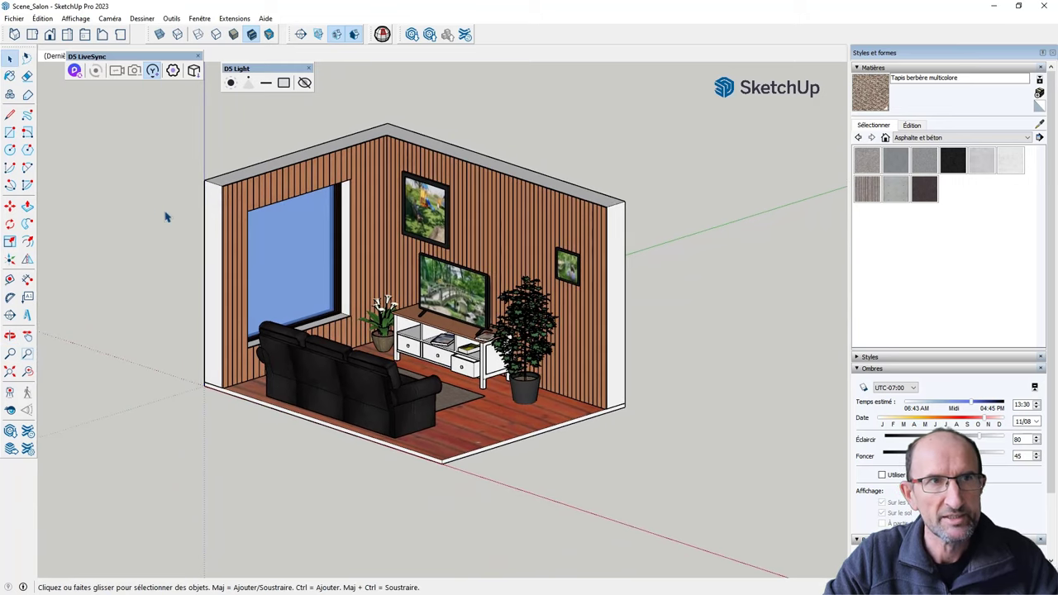
pyautogui.moveTo(165, 56); pyautogui.dragTo(157, 76)
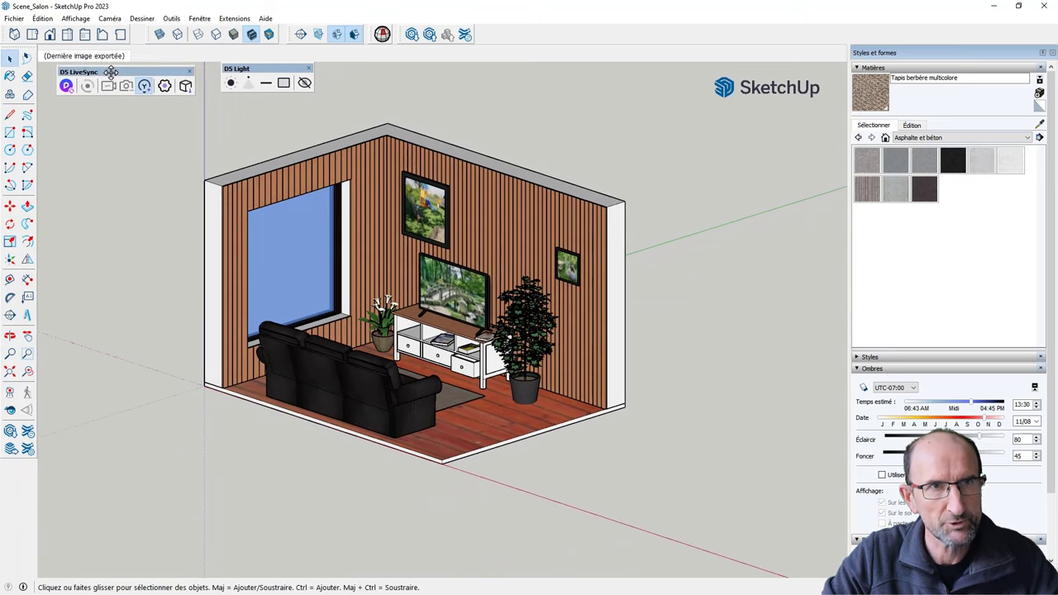
pyautogui.moveTo(248, 70); pyautogui.dragTo(229, 77)
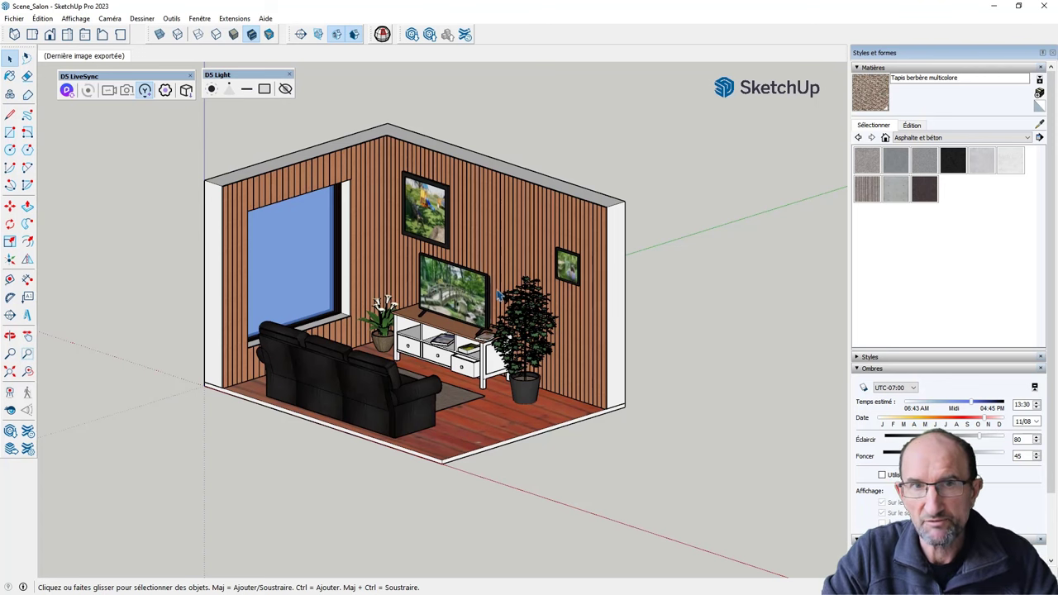
pyautogui.moveTo(497, 293); pyautogui.dragTo(517, 284, button='middle')
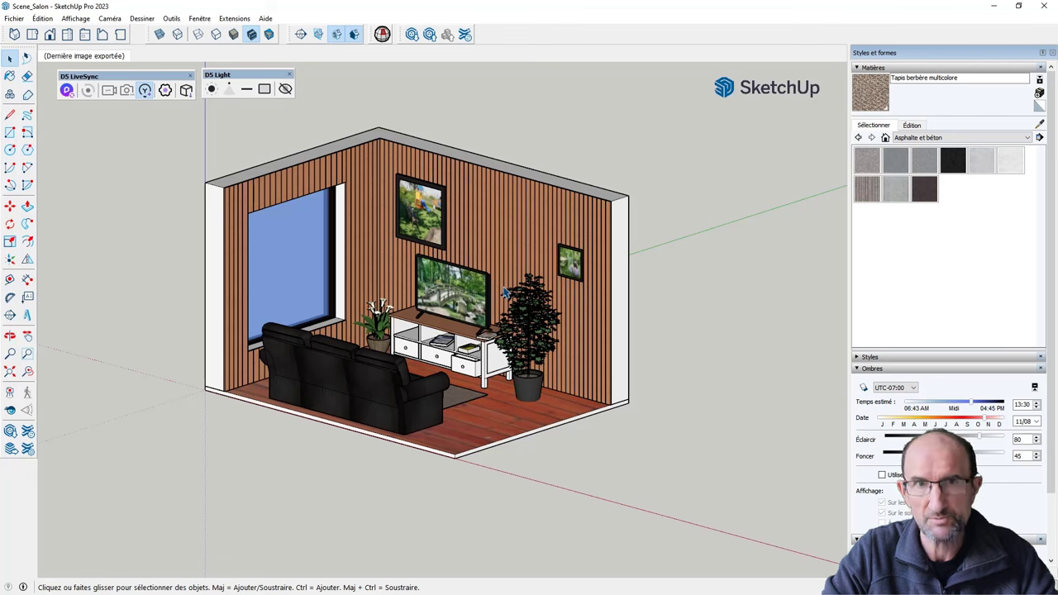
pyautogui.moveTo(481, 222); pyautogui.dragTo(463, 235, button='middle')
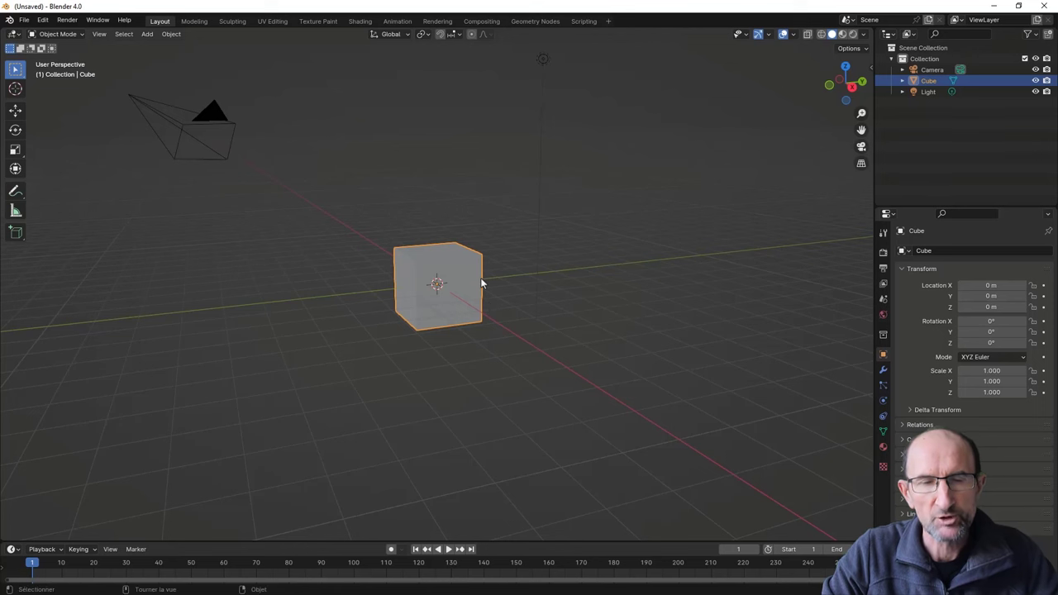
# Box-select the default camera, cube and light and delete all three.
pyautogui.scroll(-2, 481, 280)
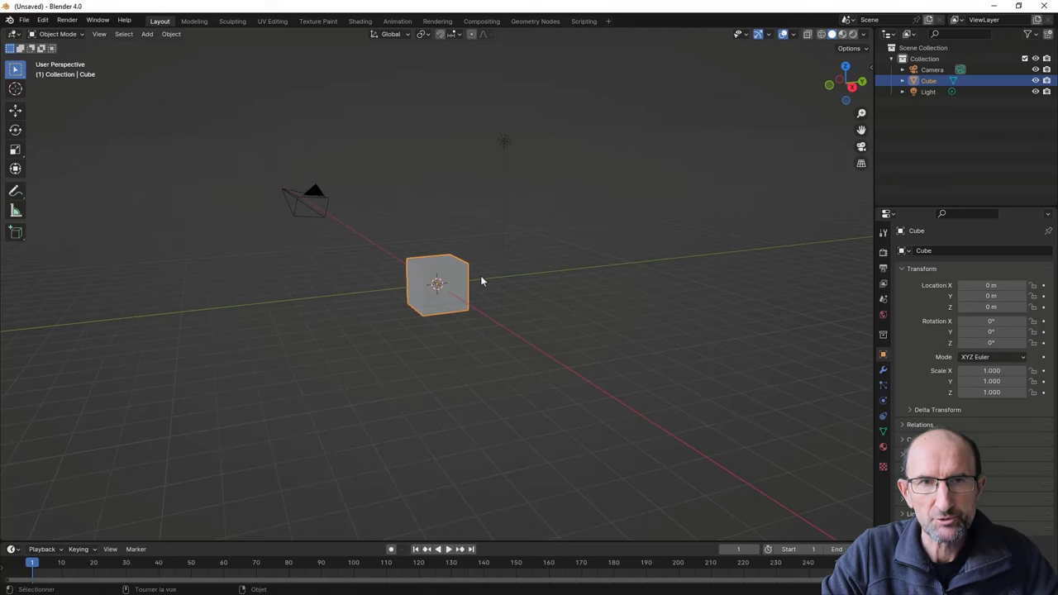
pyautogui.scroll(4, 494, 322)
pyautogui.scroll(1, 493, 321)
pyautogui.scroll(1, 504, 313)
pyautogui.moveTo(509, 303)
pyautogui.mouseDown(button='middle')
pyautogui.moveTo(508, 286)
pyautogui.moveTo(480, 313)
pyautogui.mouseUp(button='middle')
pyautogui.scroll(-2, 512, 286)
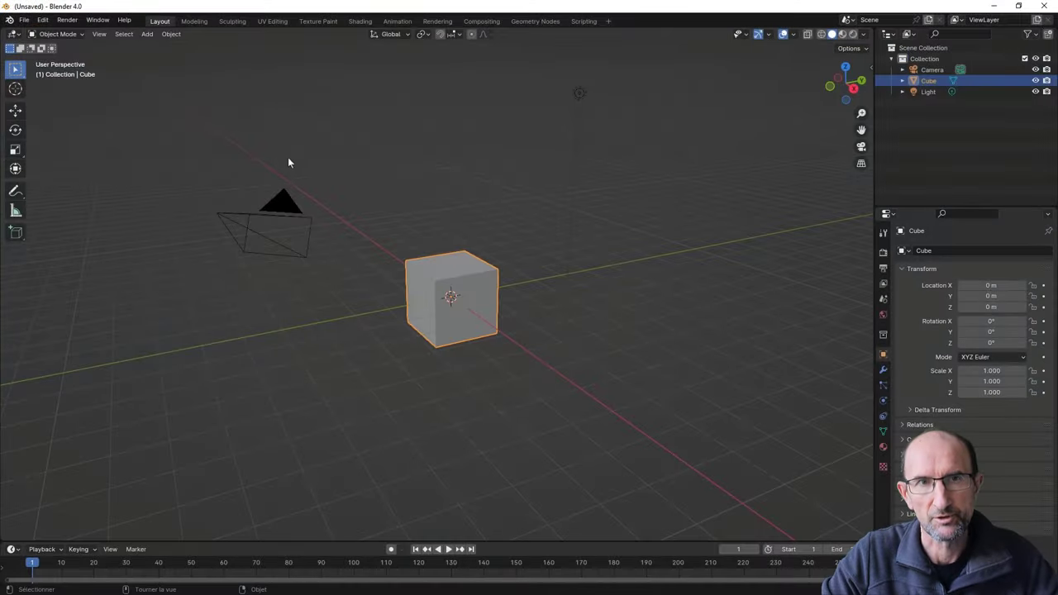
pyautogui.moveTo(202, 73); pyautogui.dragTo(609, 370)
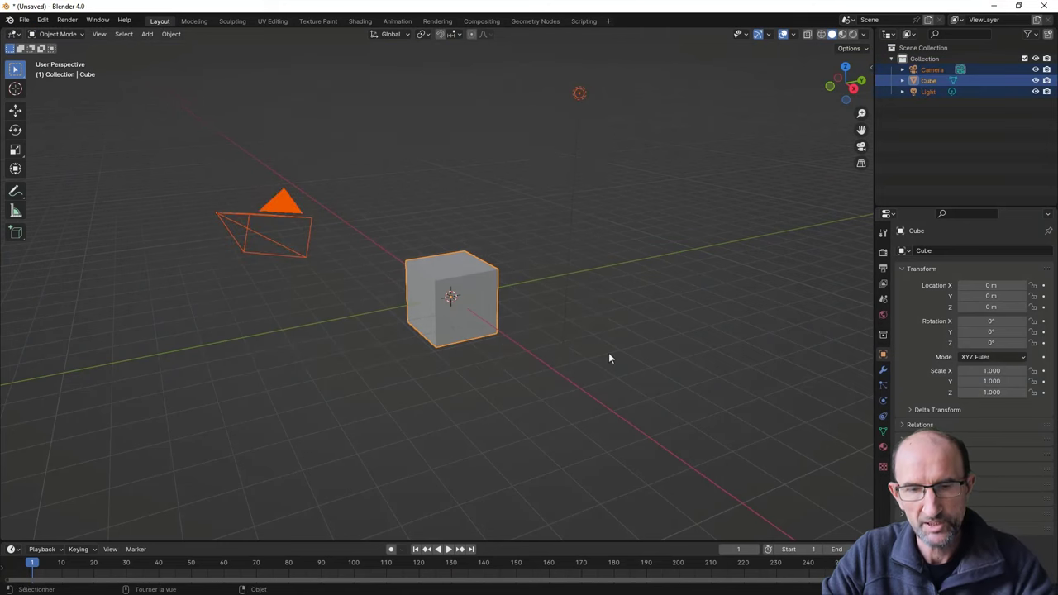
pyautogui.moveTo(154, 46); pyautogui.dragTo(635, 449)
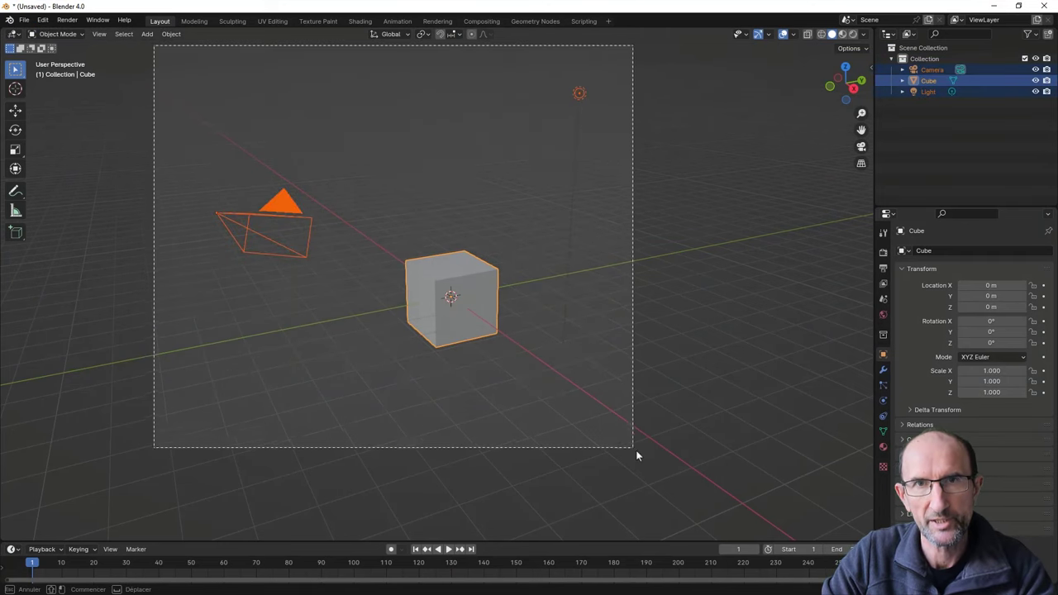
pyautogui.press('Delete')
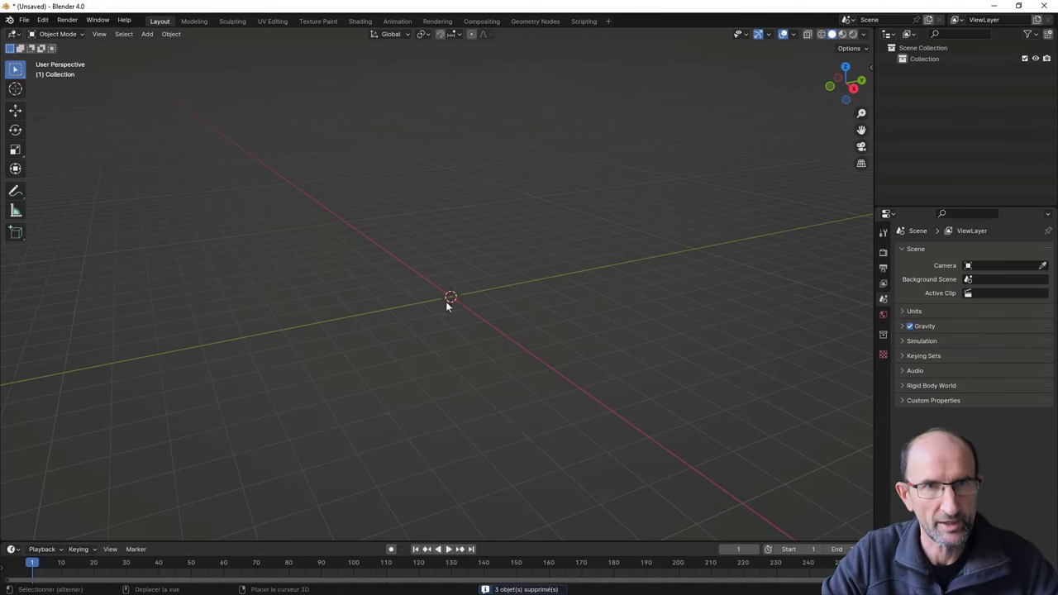
pyautogui.keyDown('shift'); pyautogui.moveTo(446, 301); pyautogui.dragTo(477, 307, button='middle'); pyautogui.keyUp('shift')
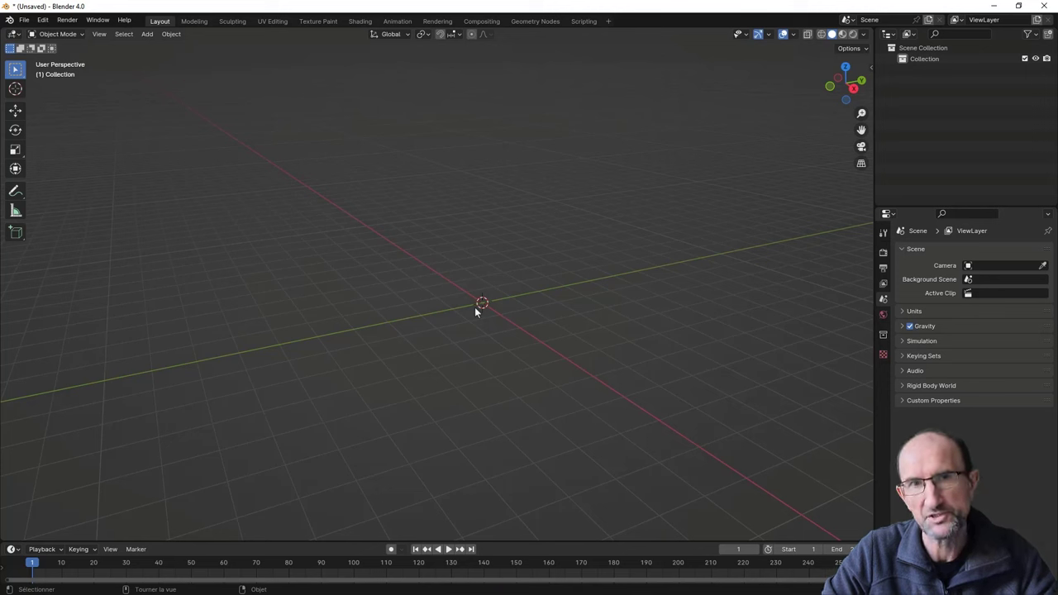
# Start an add-on install from Edit > Preferences > Add-ons and browse to Downloads.
pyautogui.click(42, 20)
pyautogui.click(68, 164)
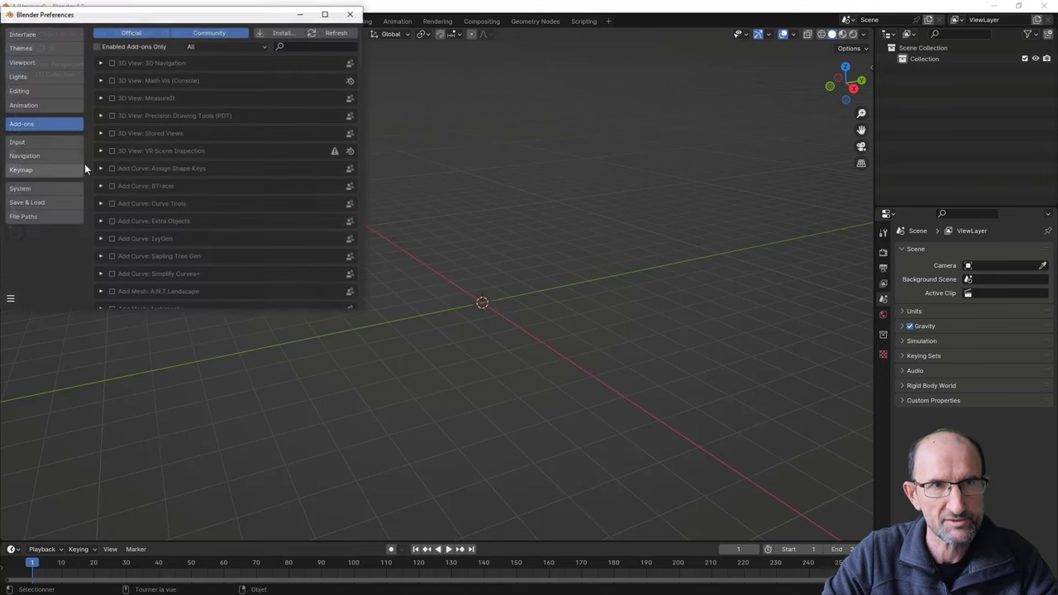
pyautogui.click(289, 34)
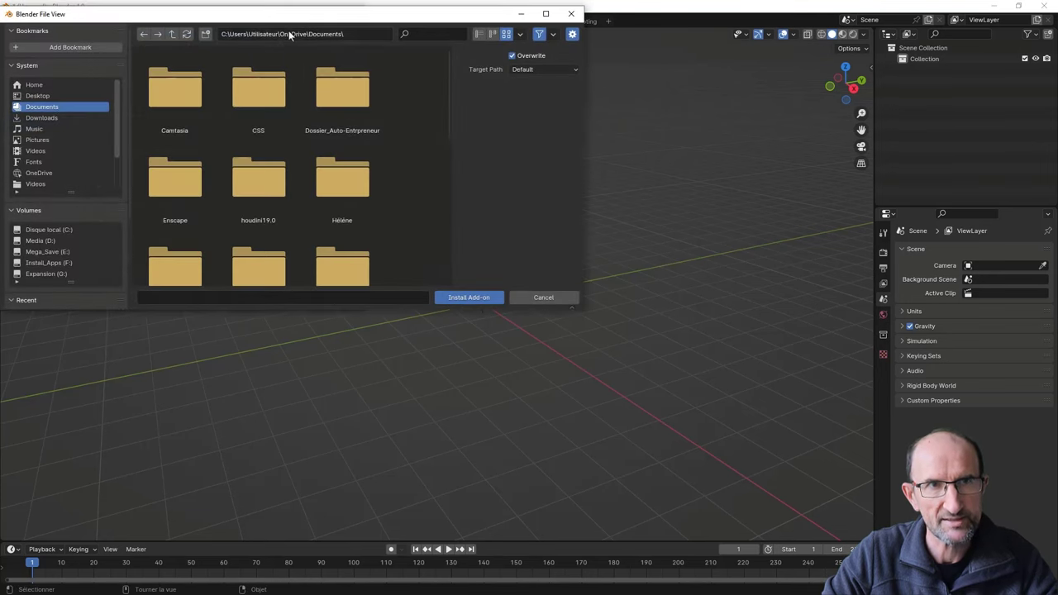
pyautogui.click(37, 129)
pyautogui.click(41, 118)
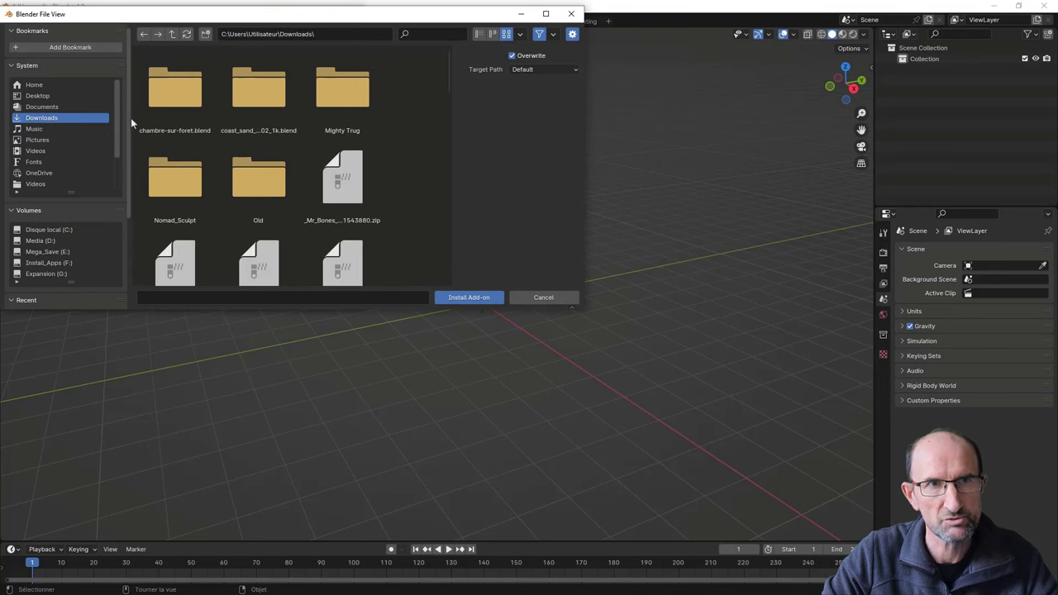
# Pick sketchup_importer.zip from the Sketchup2024 - Blender 4.X folder.
pyautogui.scroll(-2, 340, 165)
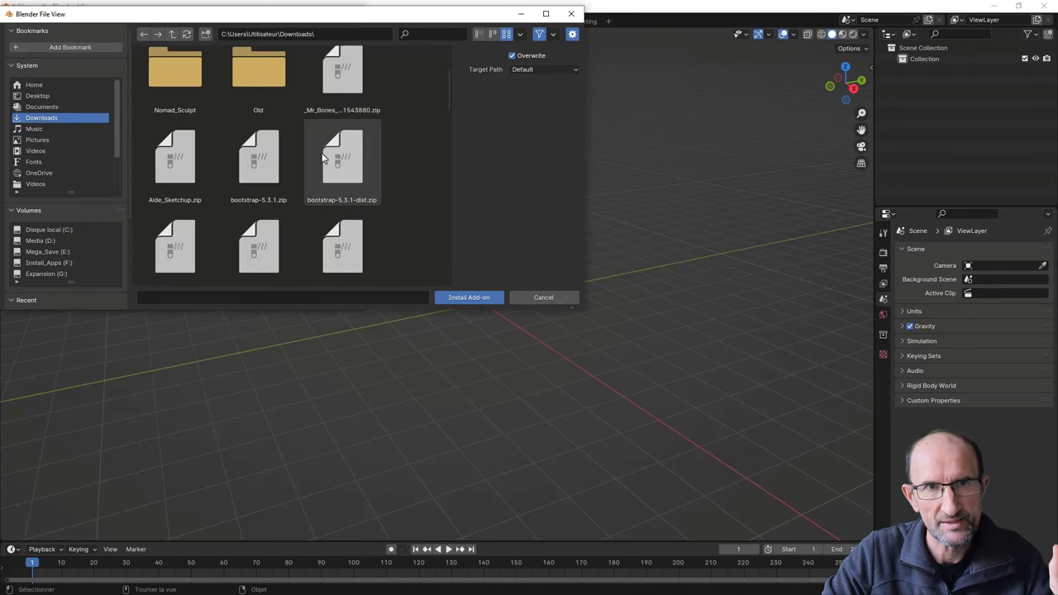
pyautogui.scroll(-2, 220, 162)
pyautogui.scroll(-1, 221, 162)
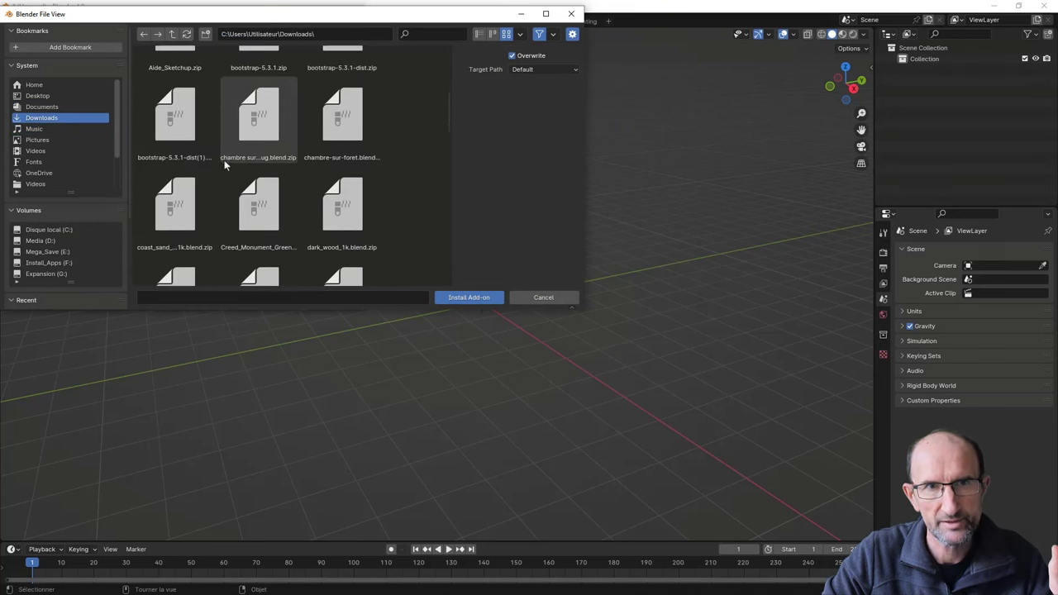
pyautogui.scroll(-1, 224, 163)
pyautogui.scroll(-2, 225, 162)
pyautogui.scroll(-1, 227, 160)
pyautogui.scroll(-1, 231, 158)
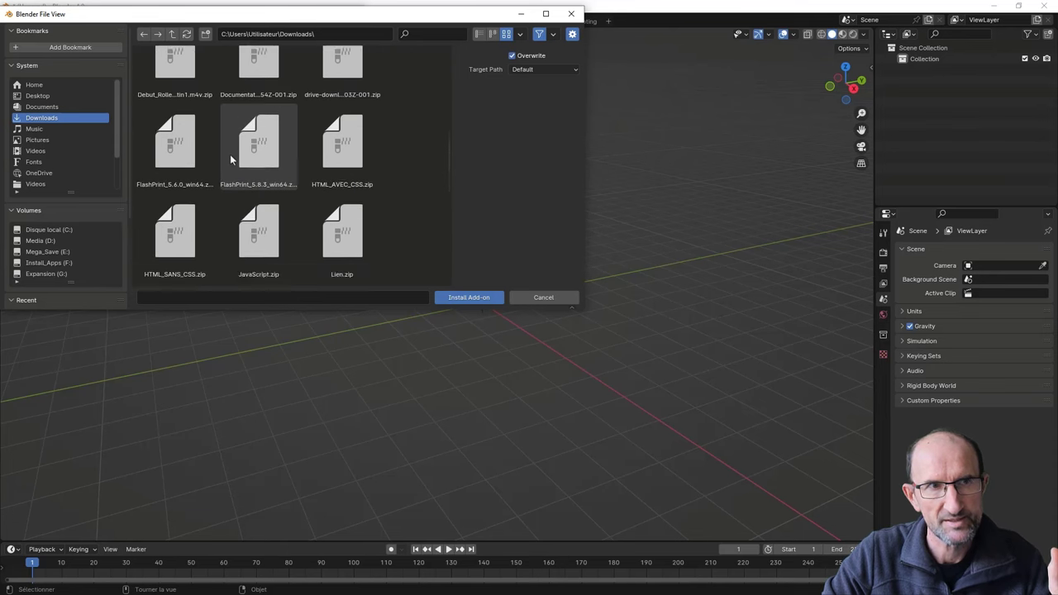
pyautogui.click(86, 241)
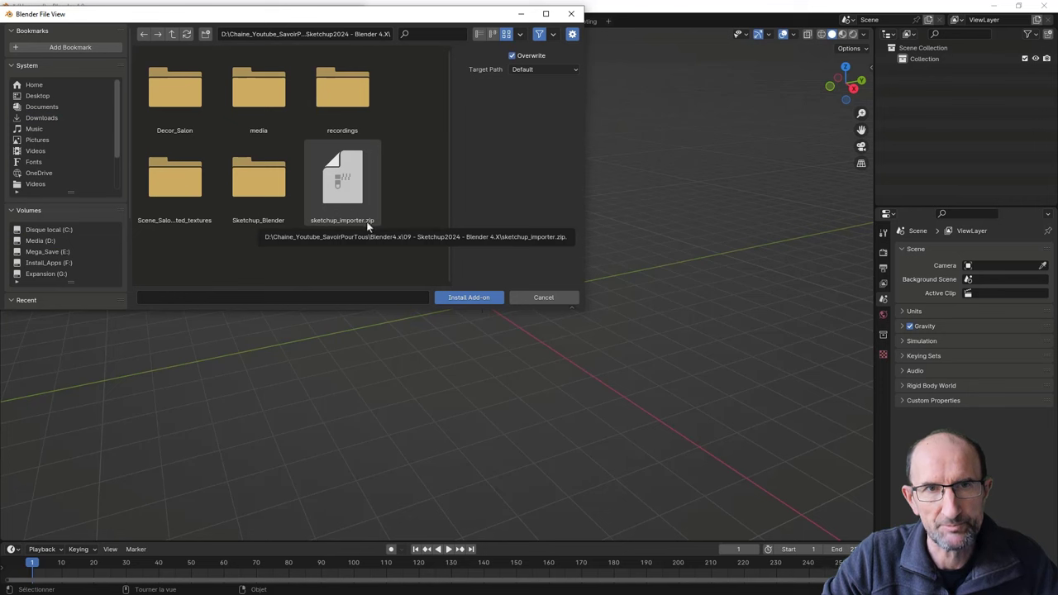
pyautogui.click(348, 186)
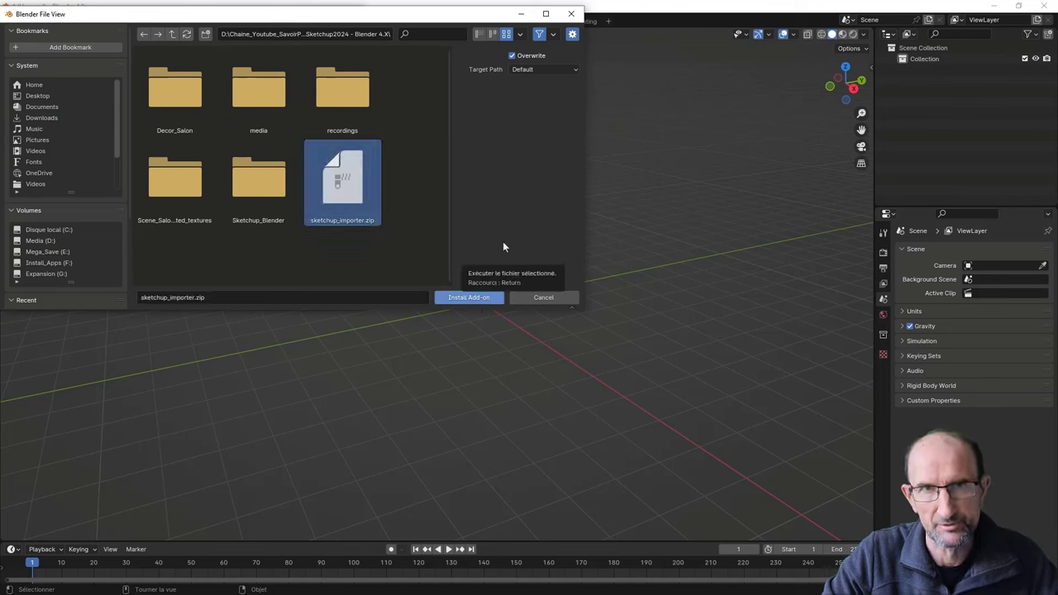
pyautogui.click(571, 14)
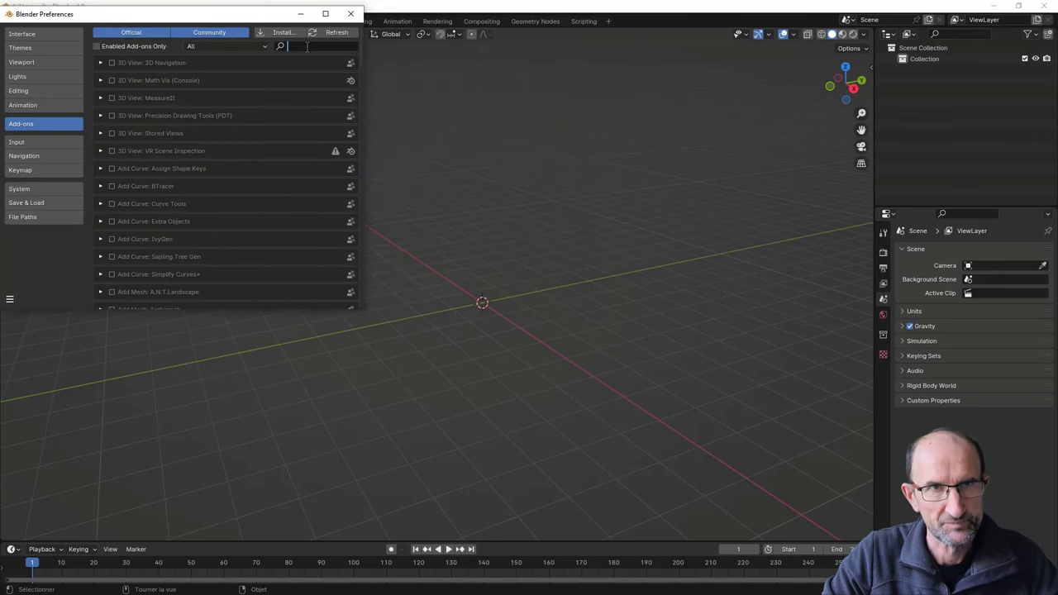
# Search add-ons for 'import', toggle Import-Export: SketchUp Importer off and on, and close Preferences.
pyautogui.write('impor')
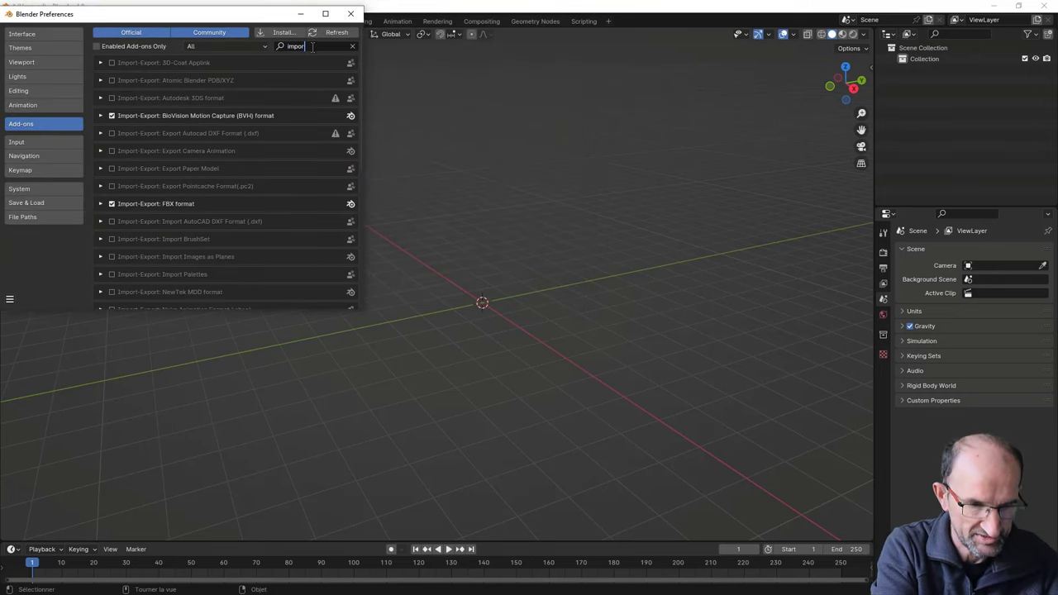
pyautogui.write('t')
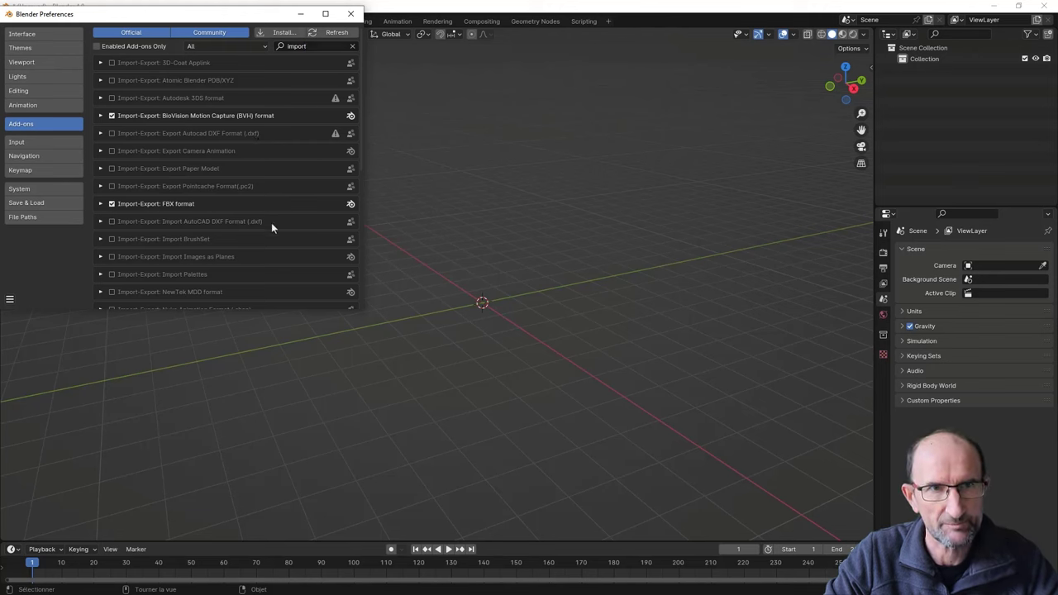
pyautogui.scroll(-4, 271, 222)
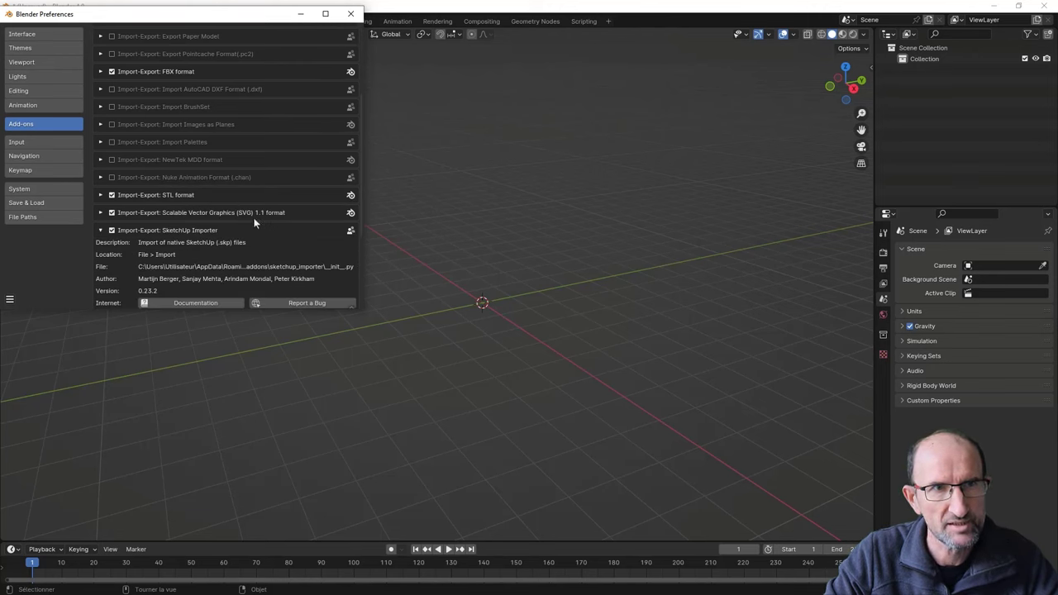
pyautogui.scroll(-2, 248, 219)
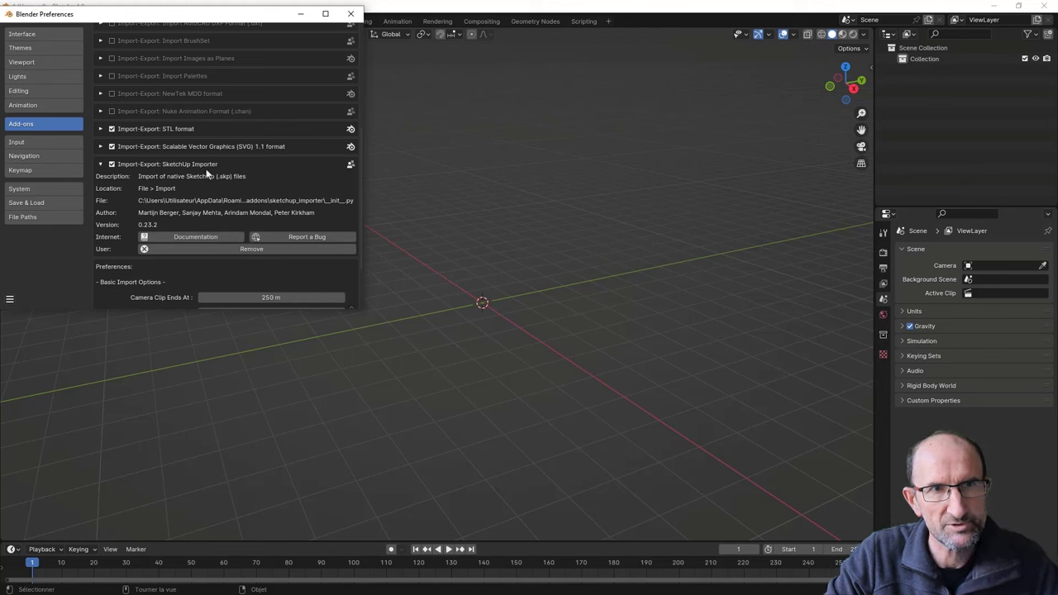
pyautogui.click(110, 164)
pyautogui.click(111, 164)
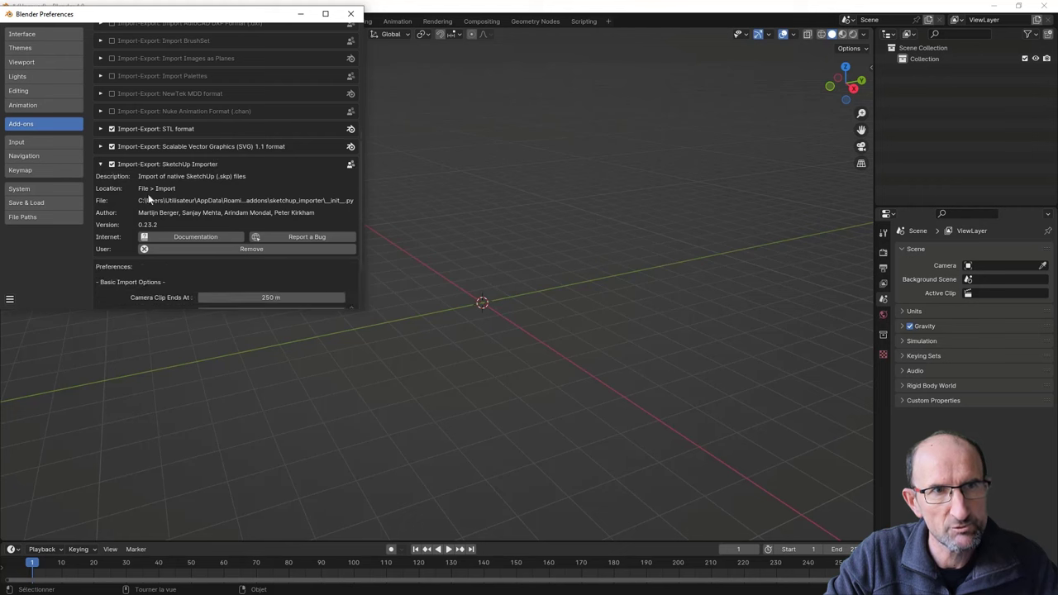
pyautogui.click(352, 17)
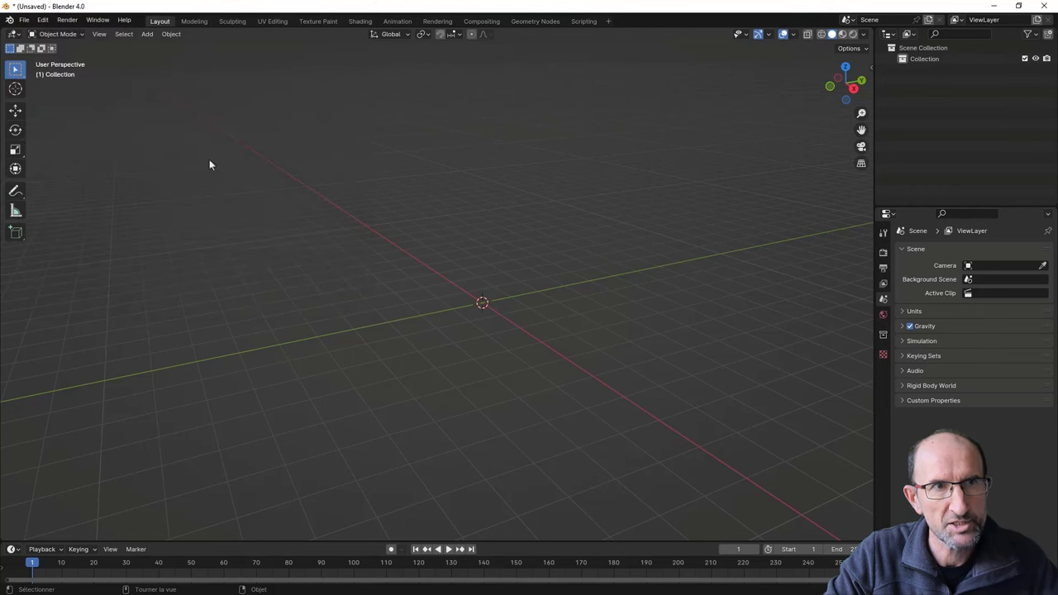
# Use File > Import > SketchUp (.skp) to choose Scene_Salon.skp.
pyautogui.click(28, 22)
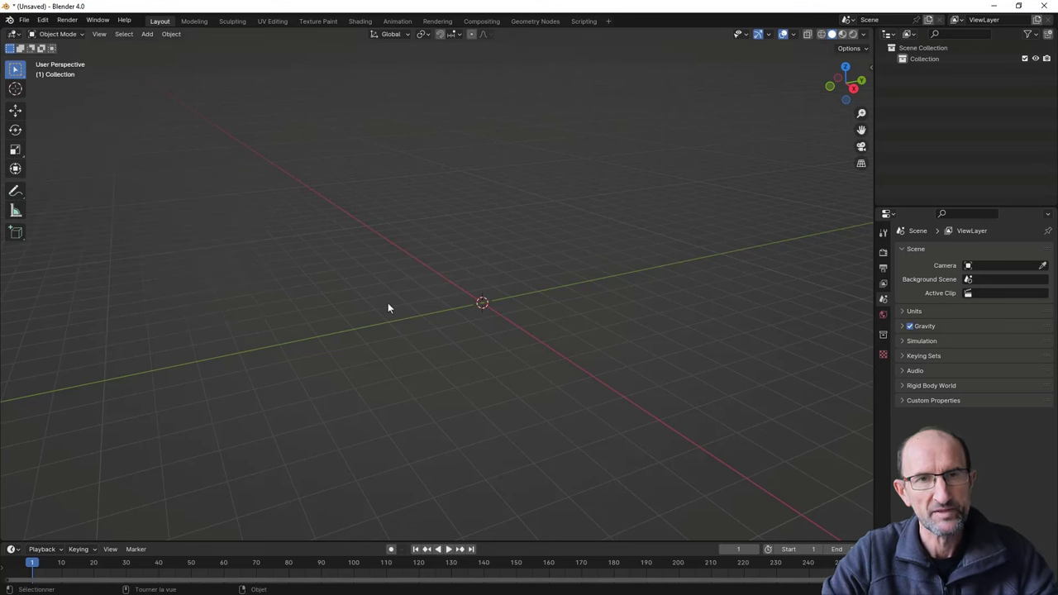
pyautogui.click(24, 19)
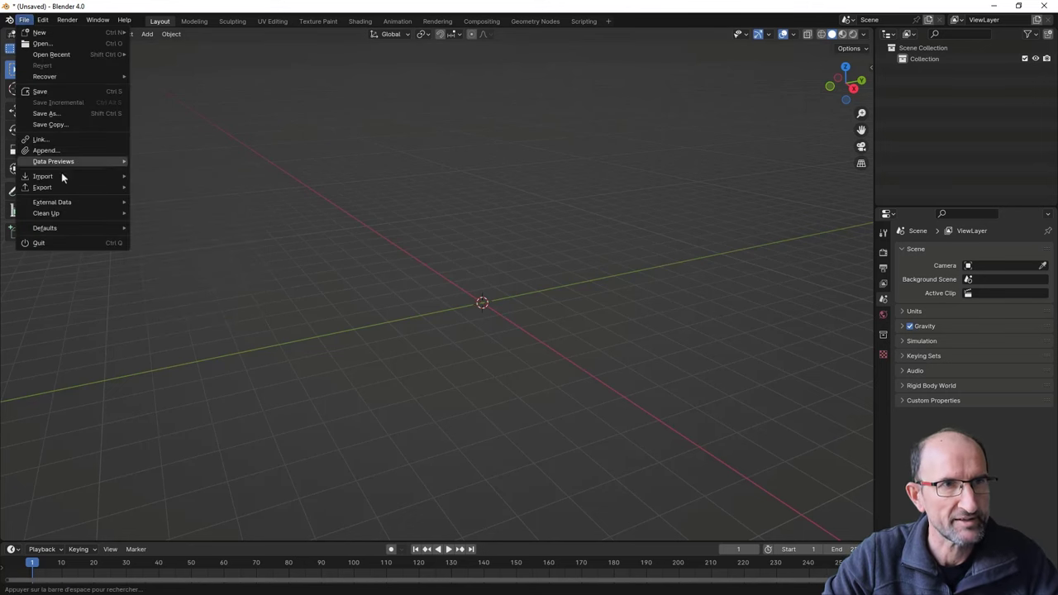
pyautogui.moveTo(43, 176)
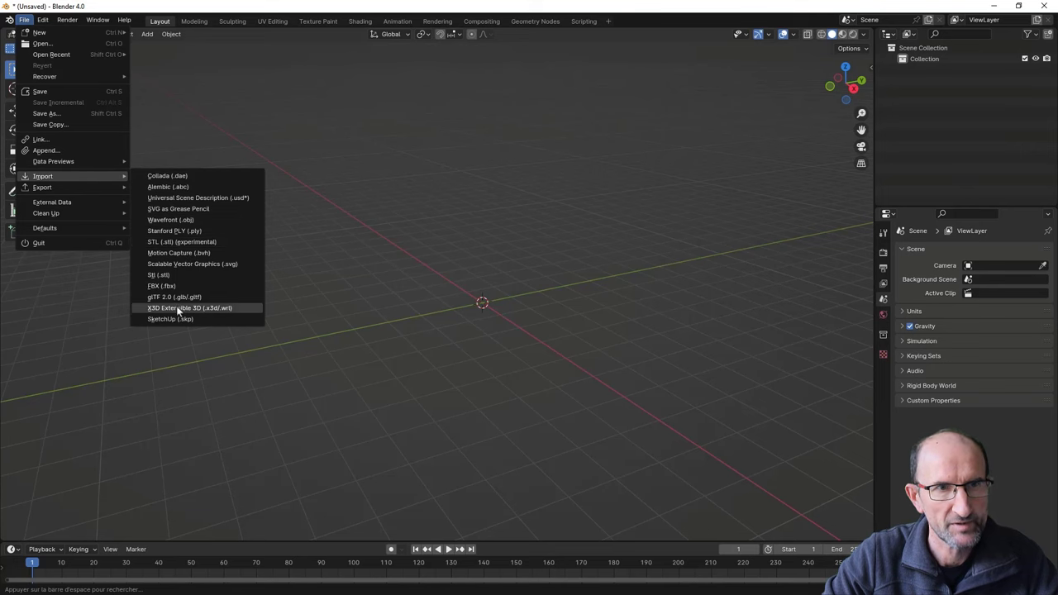
pyautogui.click(175, 319)
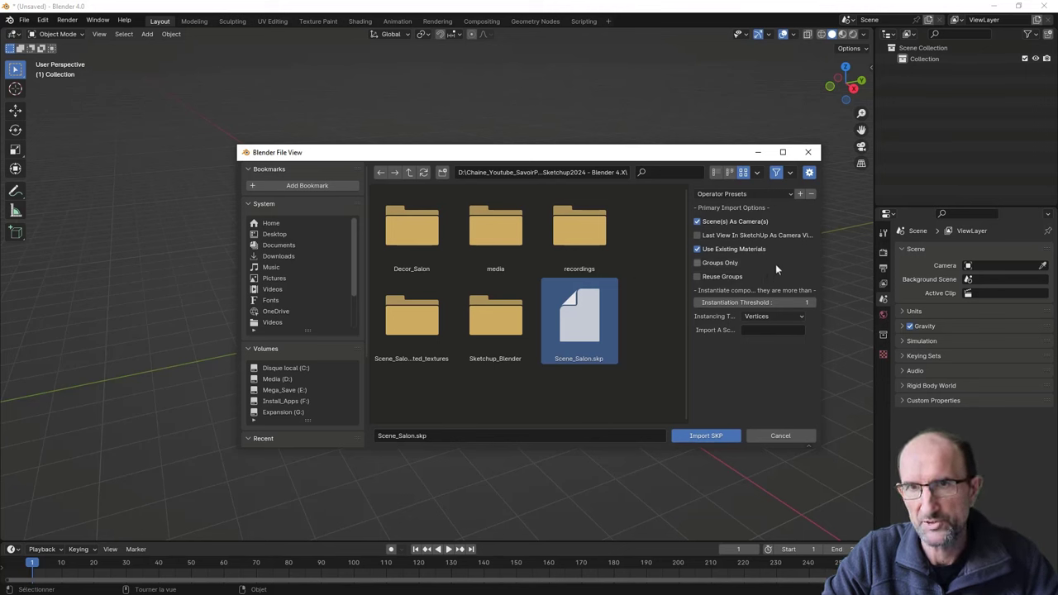
# Import Scene_Salon.skp and delete the camera that came with it.
pyautogui.click(708, 437)
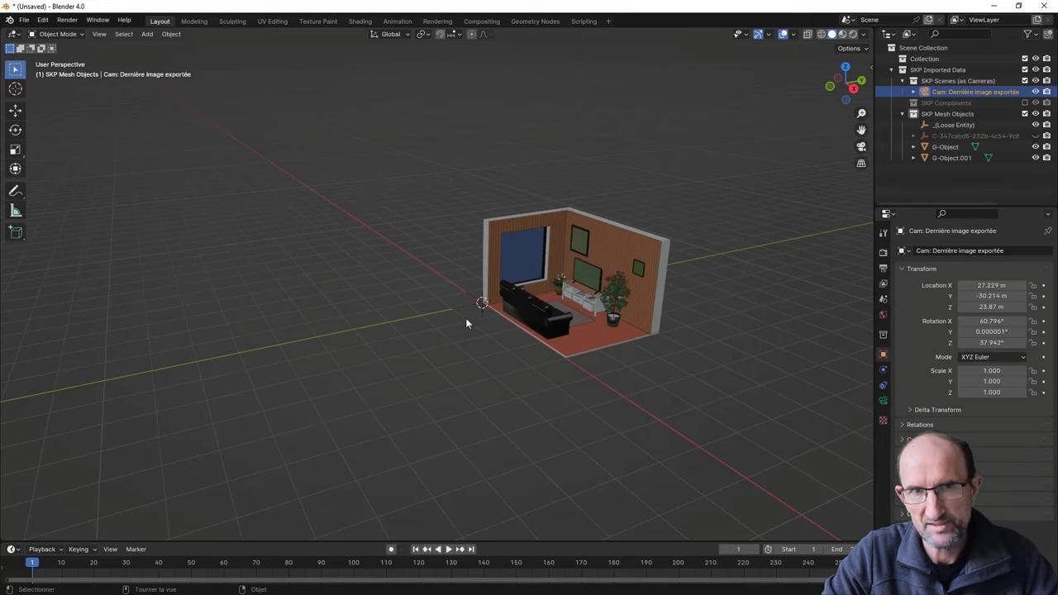
pyautogui.scroll(-5, 465, 317)
pyautogui.moveTo(498, 323); pyautogui.dragTo(515, 333, button='middle')
pyautogui.moveTo(439, 330)
pyautogui.mouseDown(button='middle')
pyautogui.moveTo(497, 335)
pyautogui.moveTo(486, 255)
pyautogui.mouseUp(button='middle')
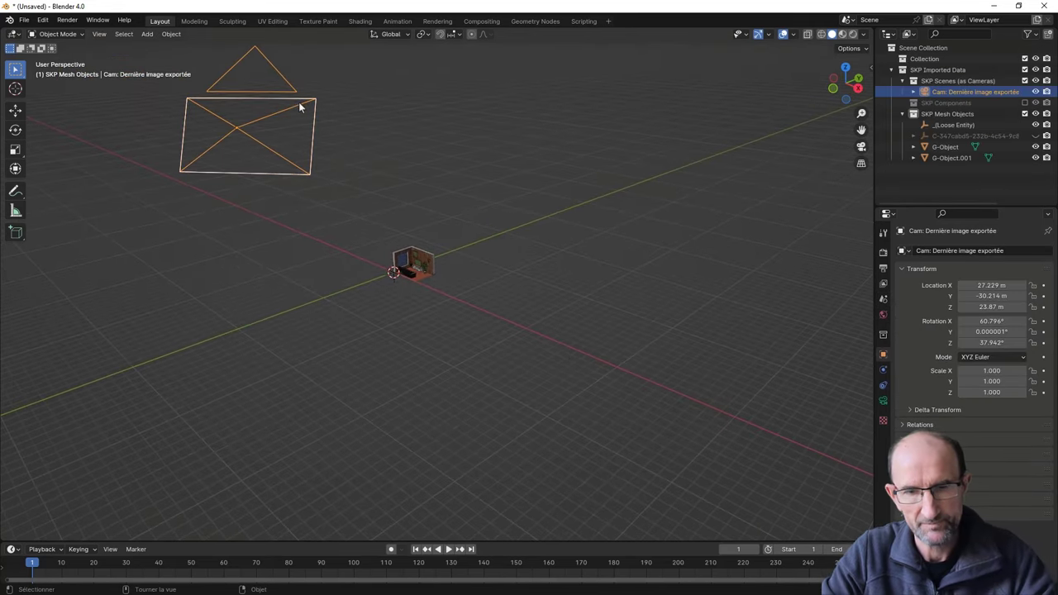
pyautogui.press('Delete')
# Orbit and zoom back in on the sofa and TV stand.
pyautogui.scroll(4, 414, 270)
pyautogui.scroll(5, 414, 270)
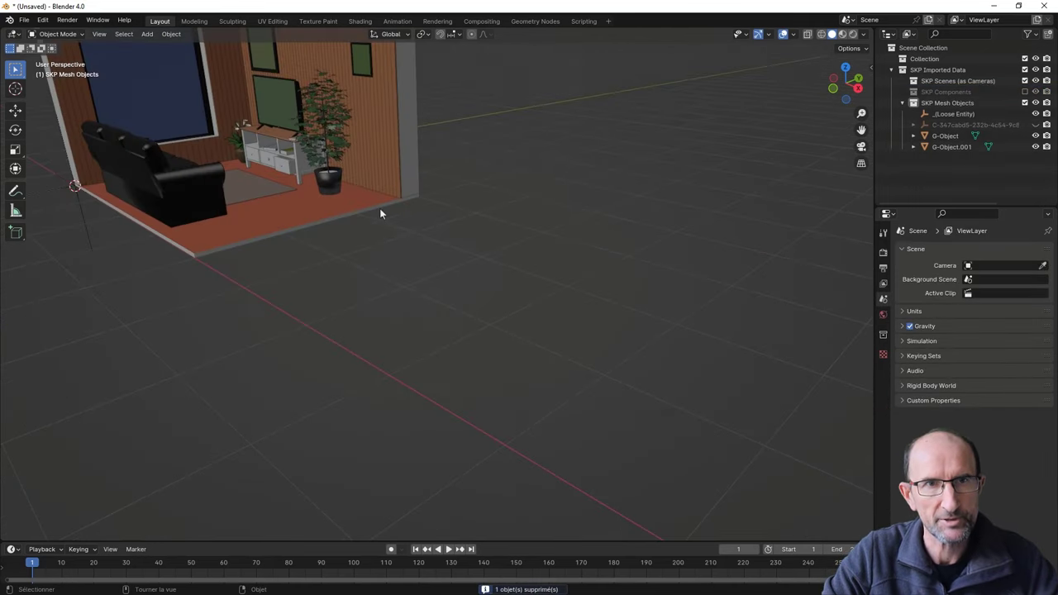
pyautogui.moveTo(380, 212); pyautogui.dragTo(557, 324, button='middle')
pyautogui.scroll(5, 509, 279)
pyautogui.scroll(-4, 508, 279)
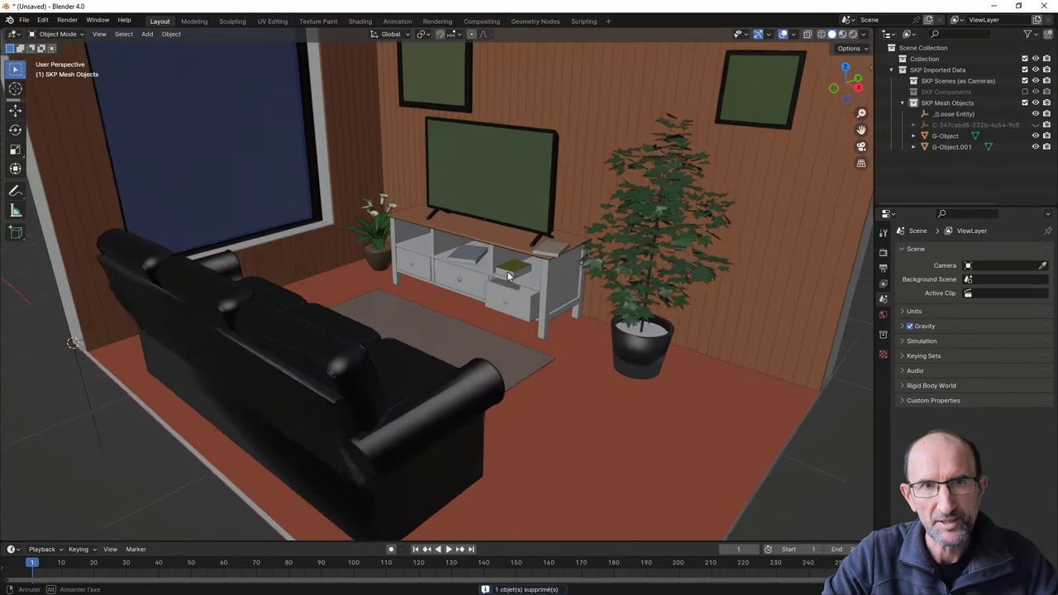
pyautogui.moveTo(508, 280)
pyautogui.mouseDown(button='middle')
pyautogui.moveTo(481, 283)
pyautogui.moveTo(511, 269)
pyautogui.mouseUp(button='middle')
pyautogui.scroll(4, 492, 274)
pyautogui.scroll(-3, 491, 268)
pyautogui.scroll(-3, 479, 296)
pyautogui.scroll(3, 481, 283)
pyautogui.scroll(3, 482, 289)
pyautogui.scroll(3, 482, 289)
pyautogui.scroll(1, 492, 281)
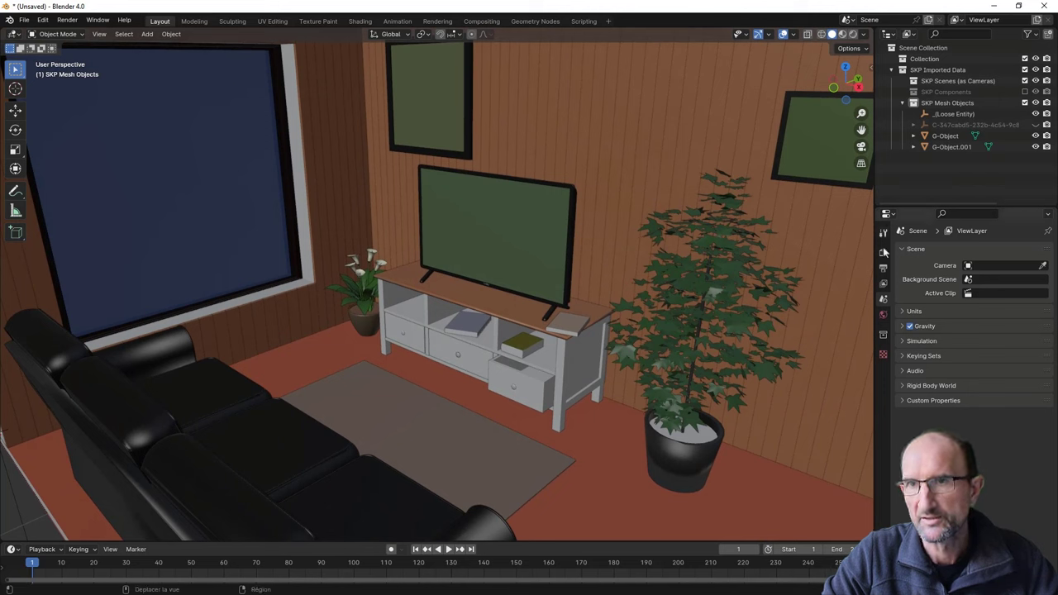
# Set Cycles to render on GPU Compute with render max samples at 512.
pyautogui.click(884, 254)
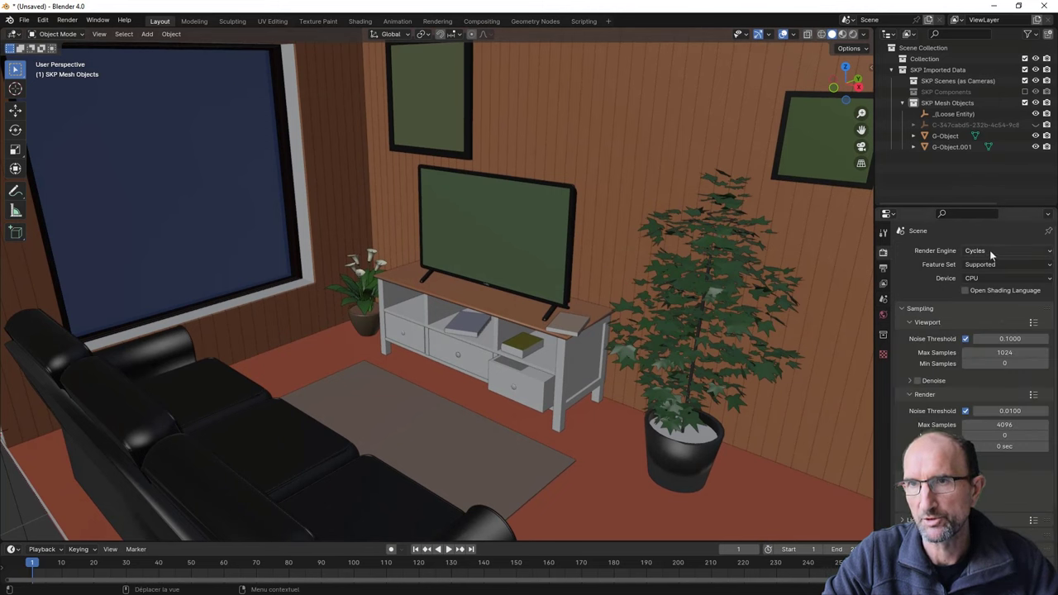
pyautogui.click(980, 279)
pyautogui.click(990, 302)
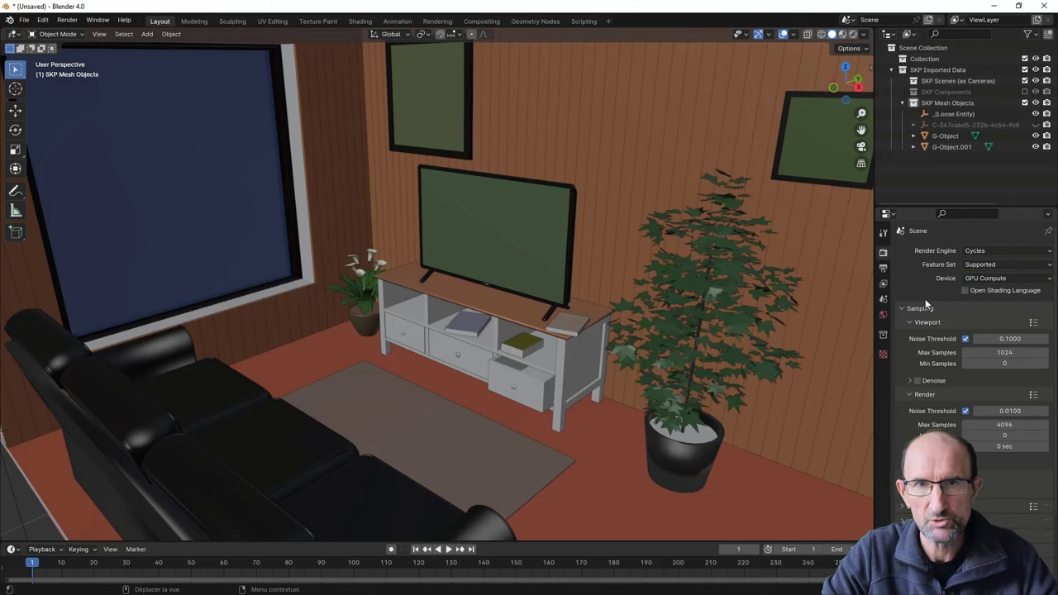
pyautogui.moveTo(654, 294); pyautogui.dragTo(667, 325, button='middle')
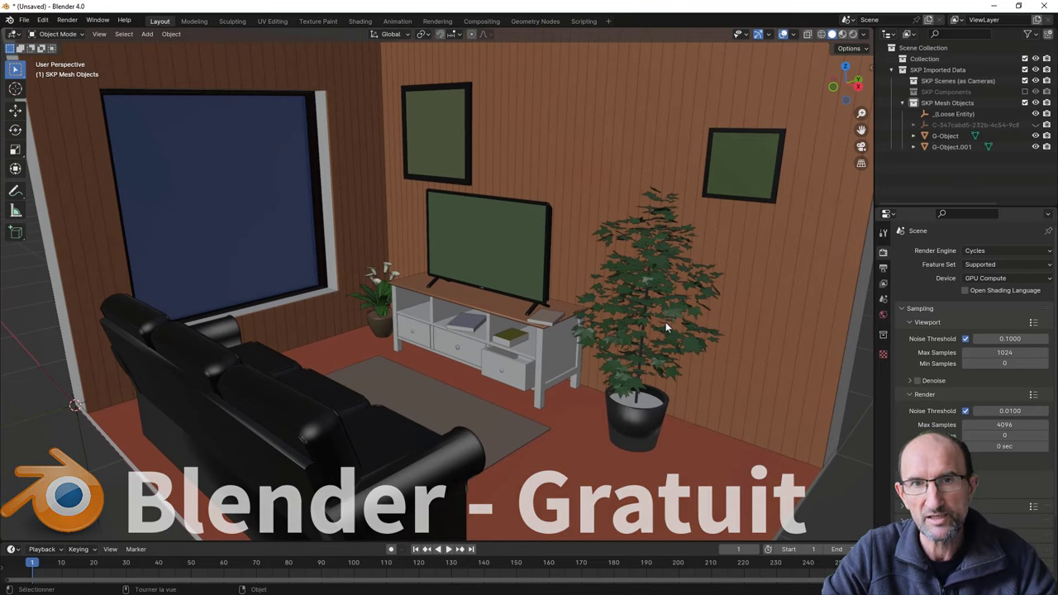
pyautogui.moveTo(488, 310); pyautogui.dragTo(498, 316, button='middle')
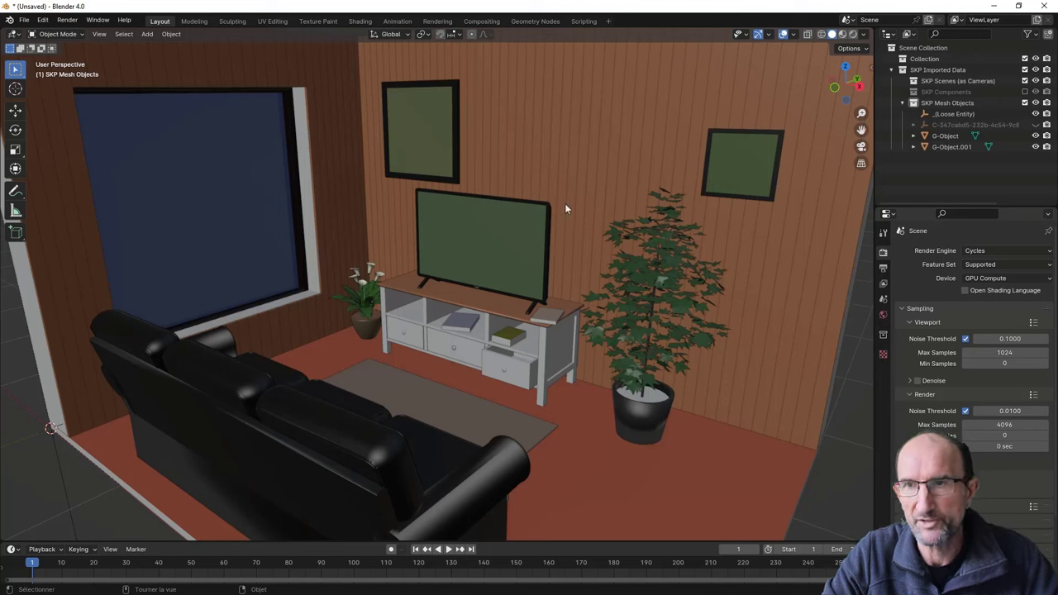
pyautogui.click(1000, 424)
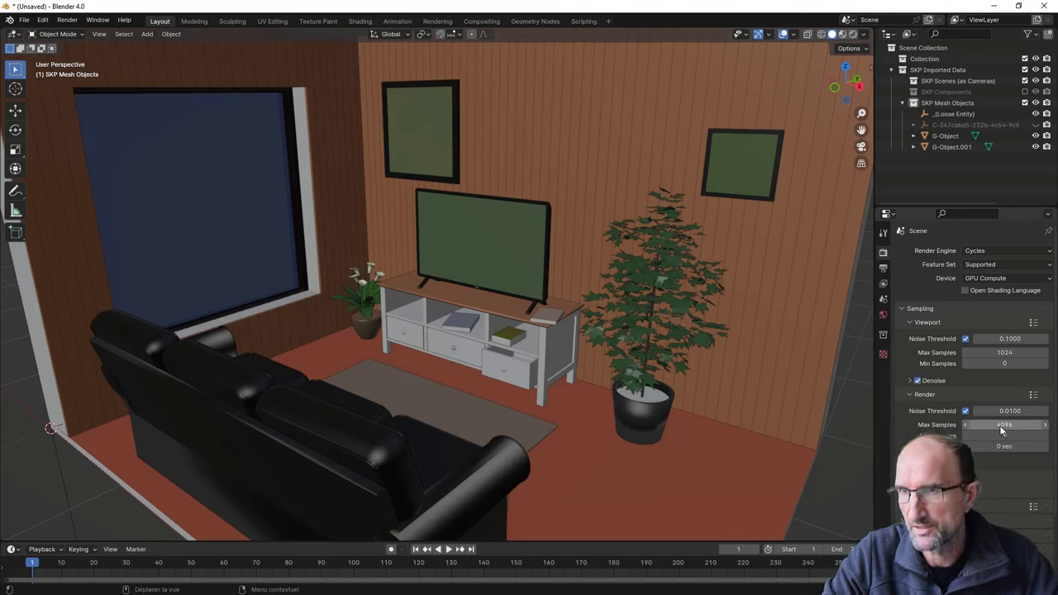
pyautogui.write('512')
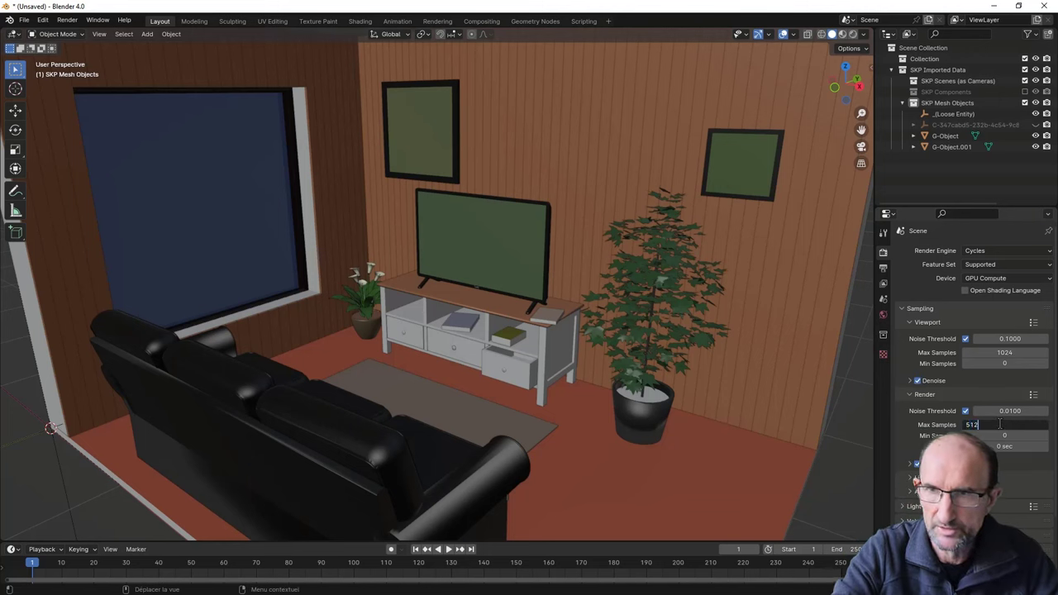
pyautogui.press('Return')
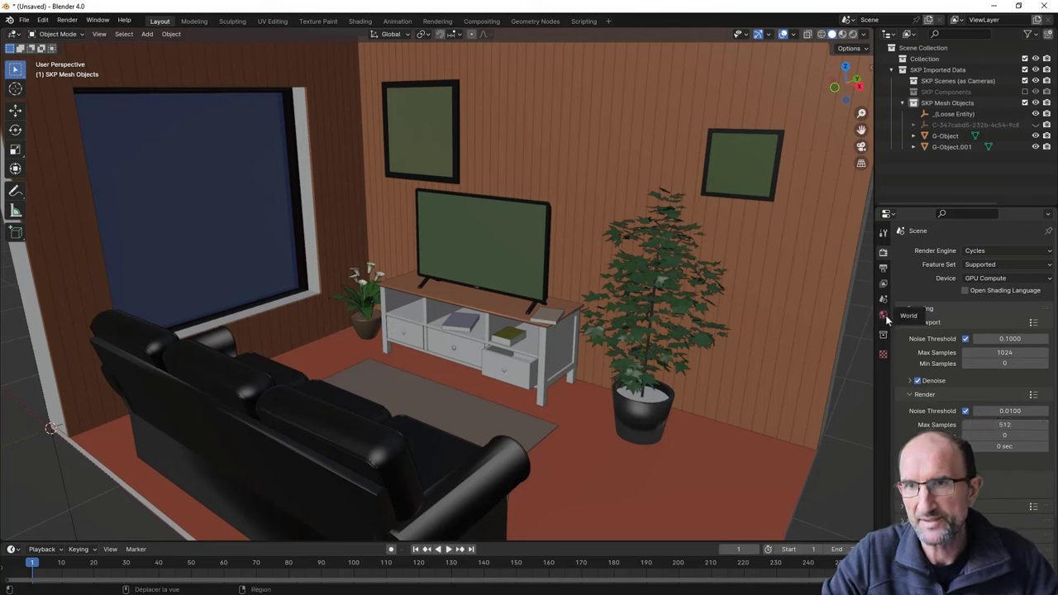
# Drive the World colour with an Environment Texture.
pyautogui.click(883, 315)
pyautogui.moveTo(433, 171)
pyautogui.mouseDown(button='middle')
pyautogui.moveTo(411, 212)
pyautogui.moveTo(508, 223)
pyautogui.moveTo(498, 228)
pyautogui.mouseUp(button='middle')
pyautogui.scroll(-3, 411, 212)
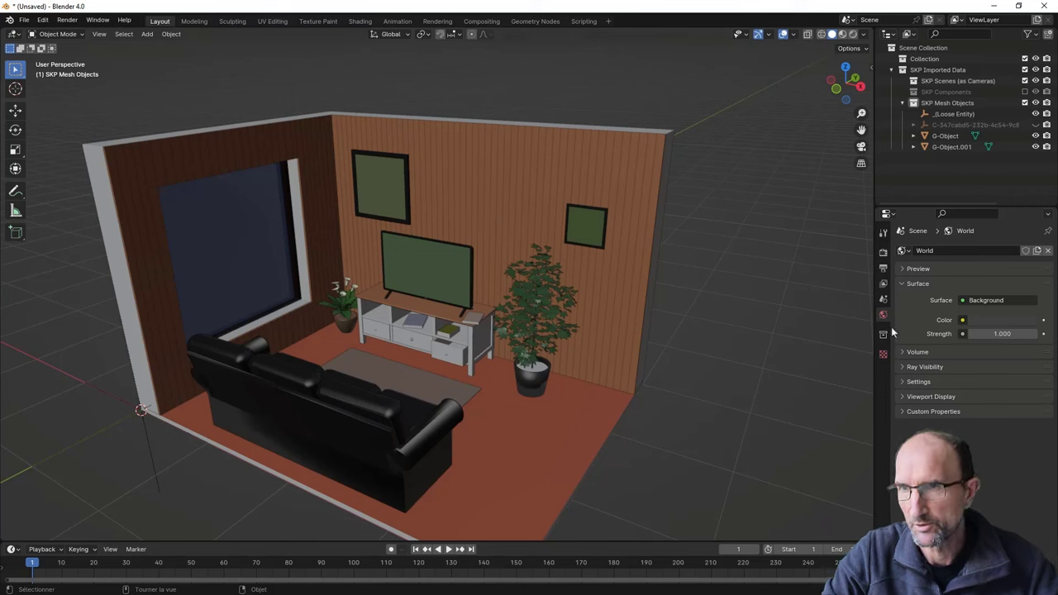
pyautogui.click(962, 320)
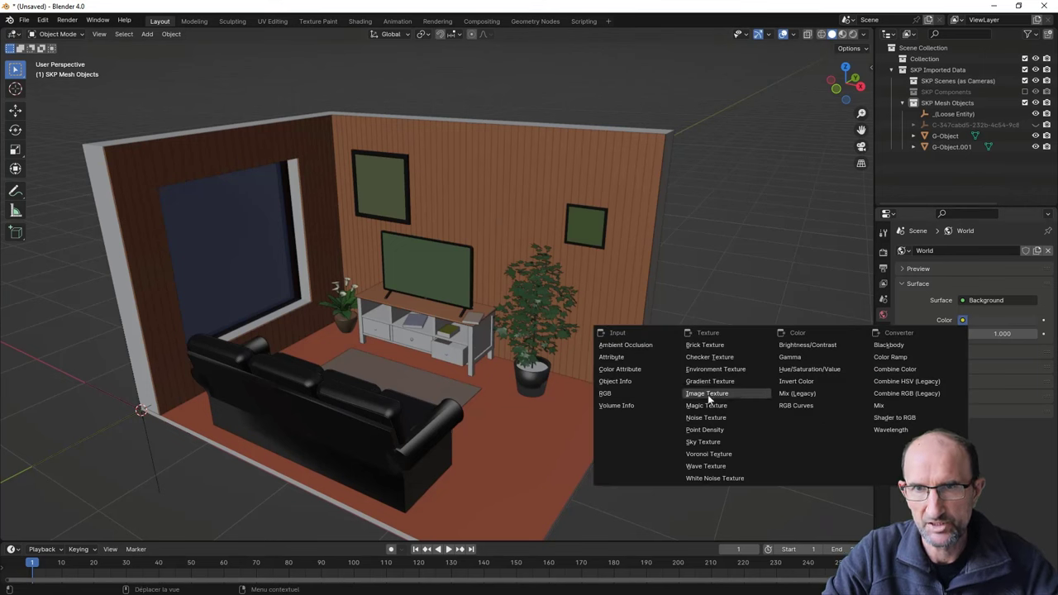
pyautogui.click(712, 368)
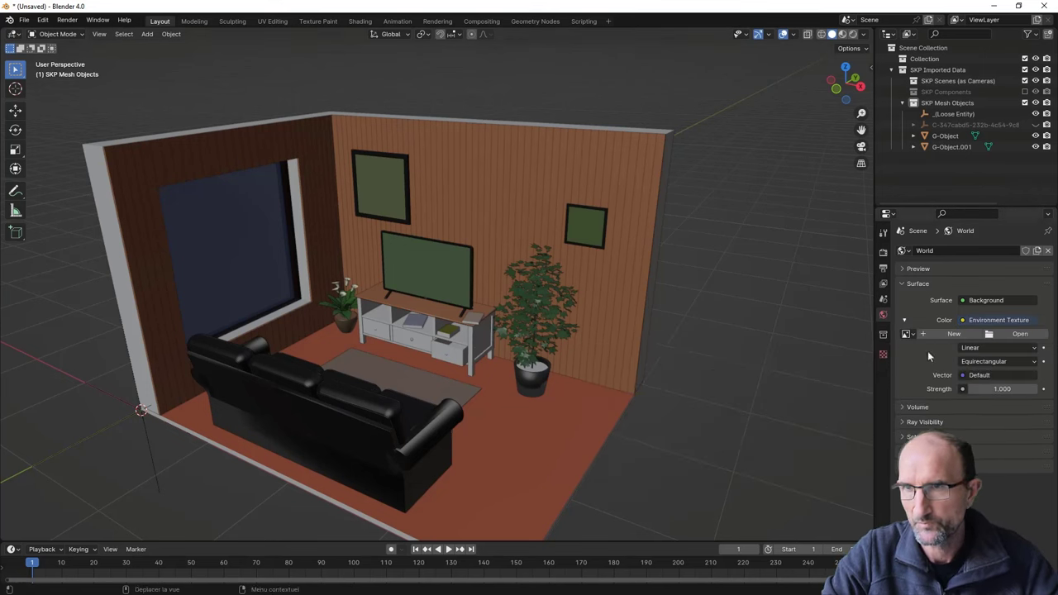
# Load F:\HDRI\blender_institute_1k.hdr as the environment image.
pyautogui.click(1015, 335)
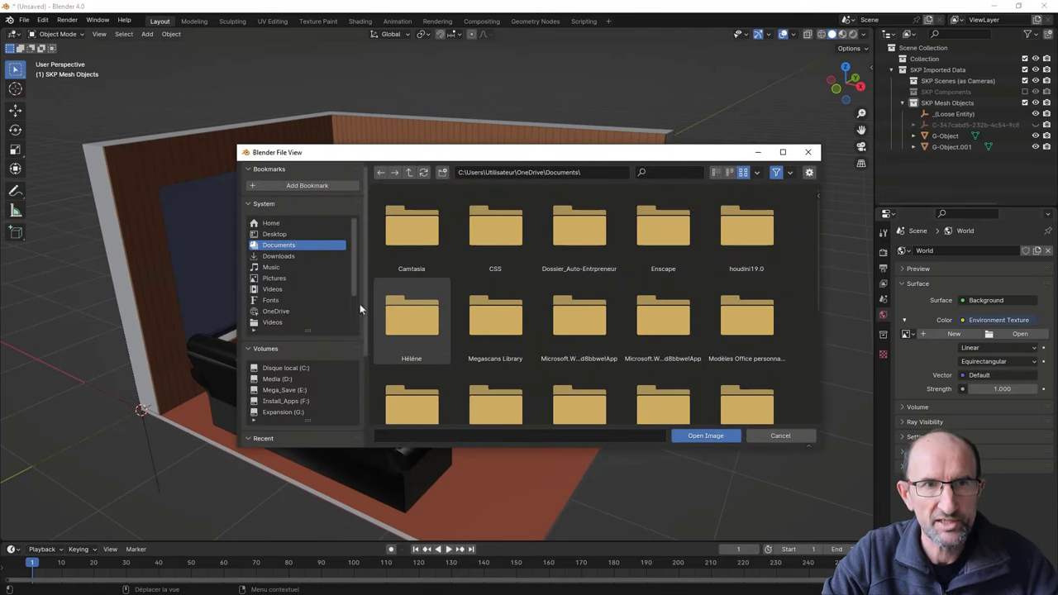
pyautogui.click(286, 401)
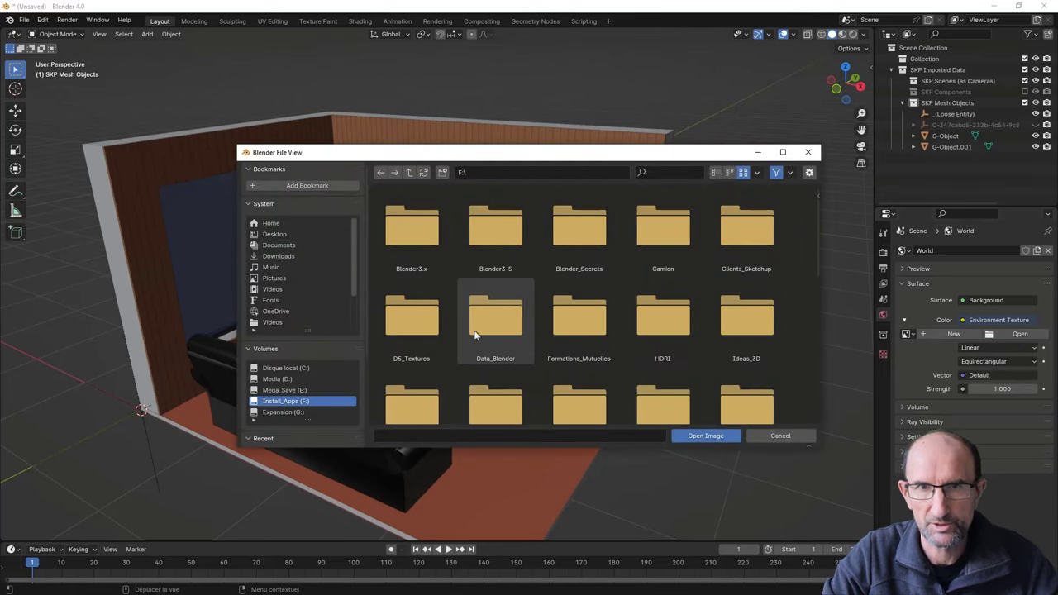
pyautogui.click(661, 321)
pyautogui.doubleClick(661, 321)
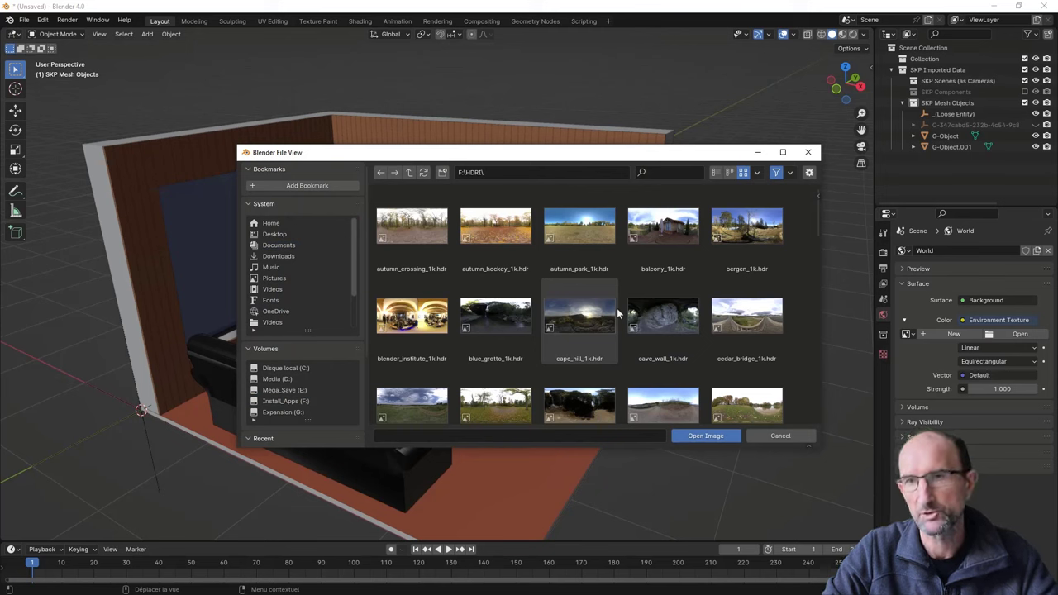
pyautogui.scroll(-2, 617, 313)
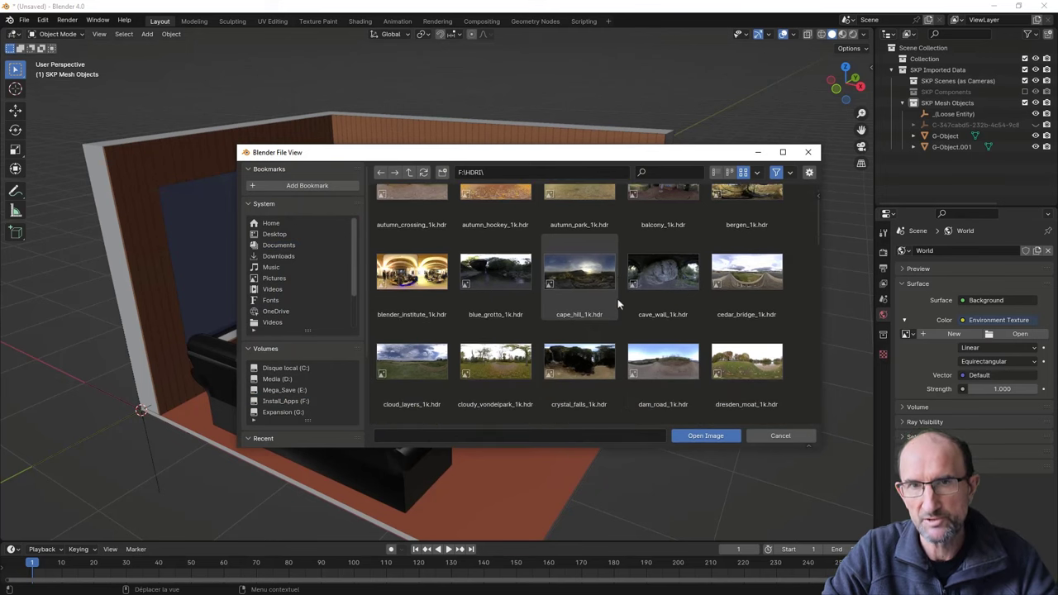
pyautogui.scroll(2, 617, 304)
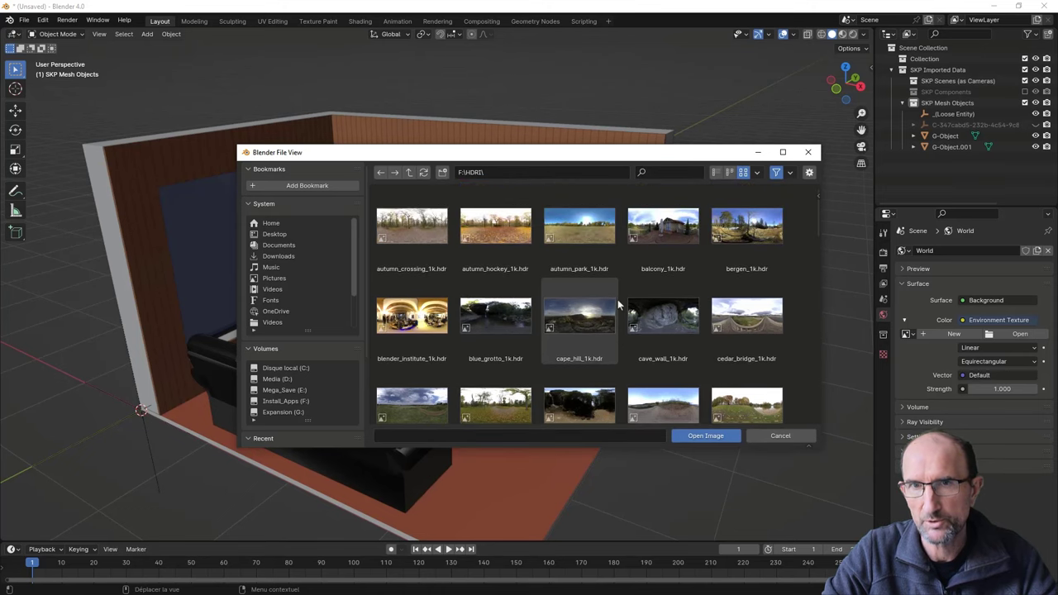
pyautogui.scroll(-3, 617, 299)
pyautogui.click(411, 251)
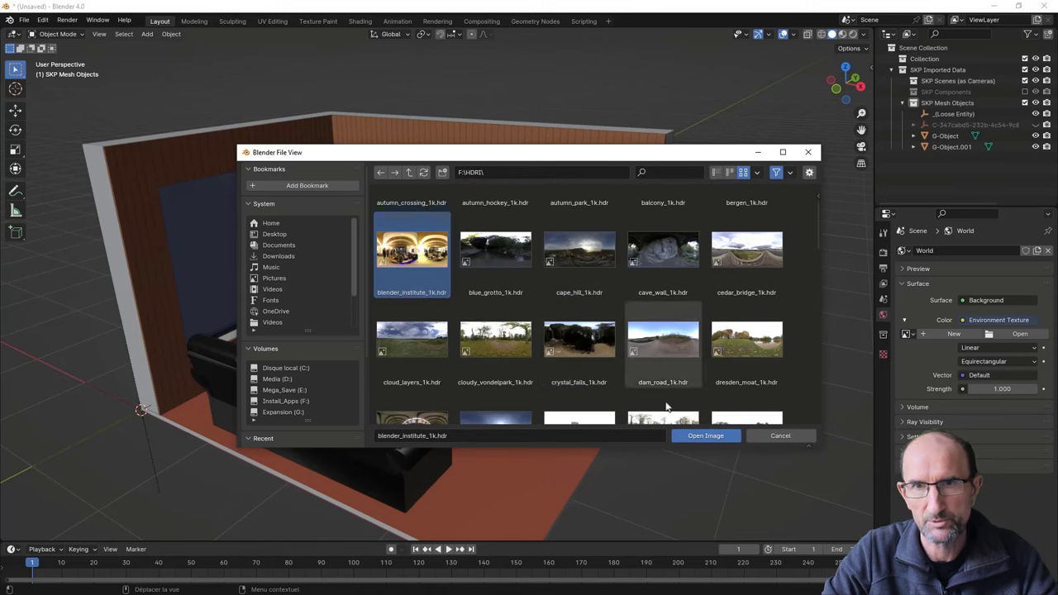
pyautogui.click(705, 435)
pyautogui.scroll(-1, 535, 368)
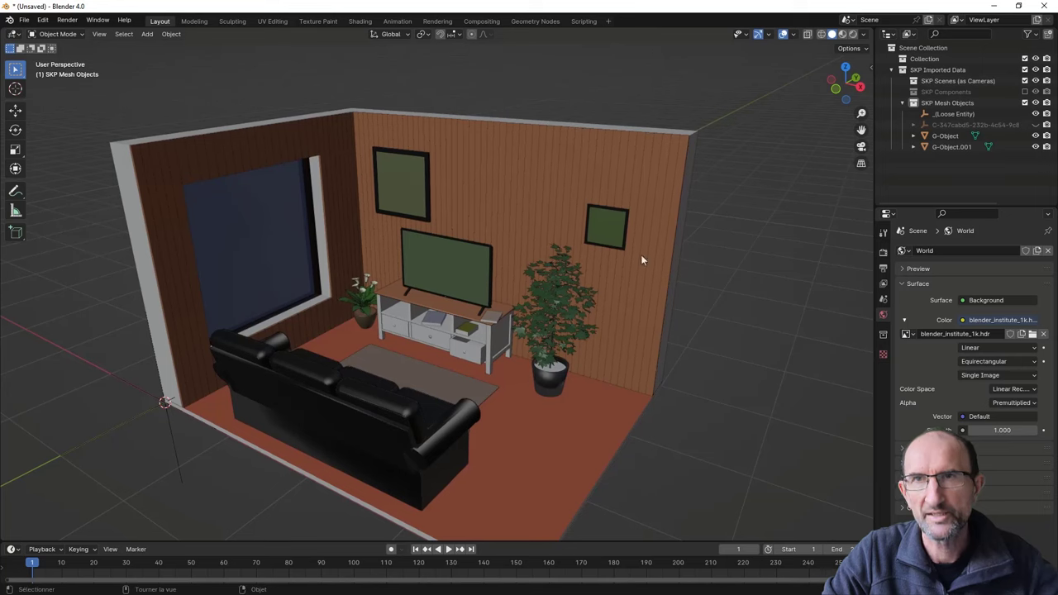
# Switch the viewport to Rendered shading and zoom in on the TV stand and plant.
pyautogui.click(854, 36)
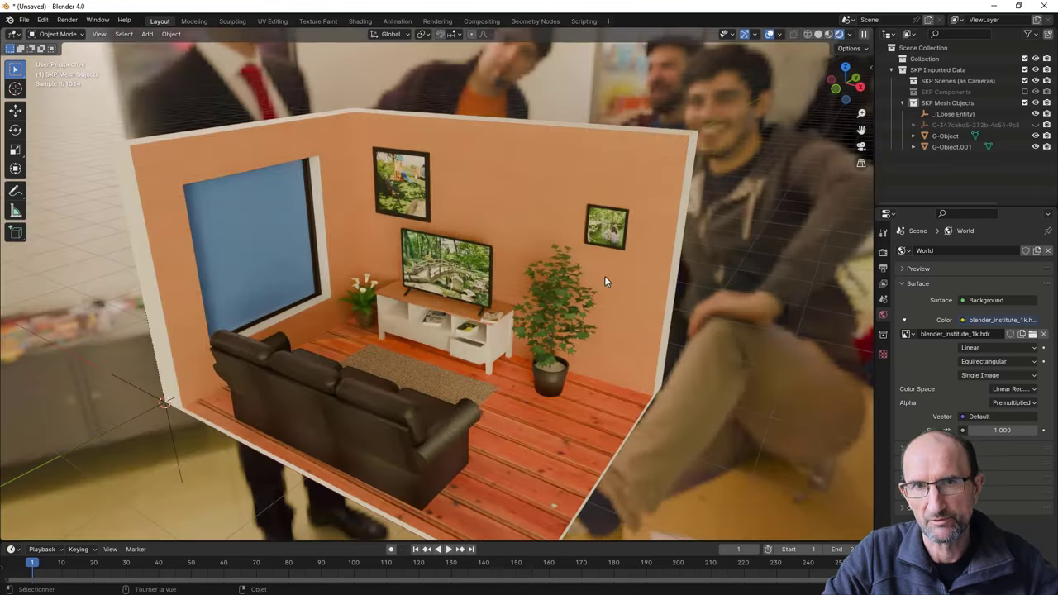
pyautogui.moveTo(604, 275); pyautogui.dragTo(571, 306, button='middle')
pyautogui.scroll(3, 545, 329)
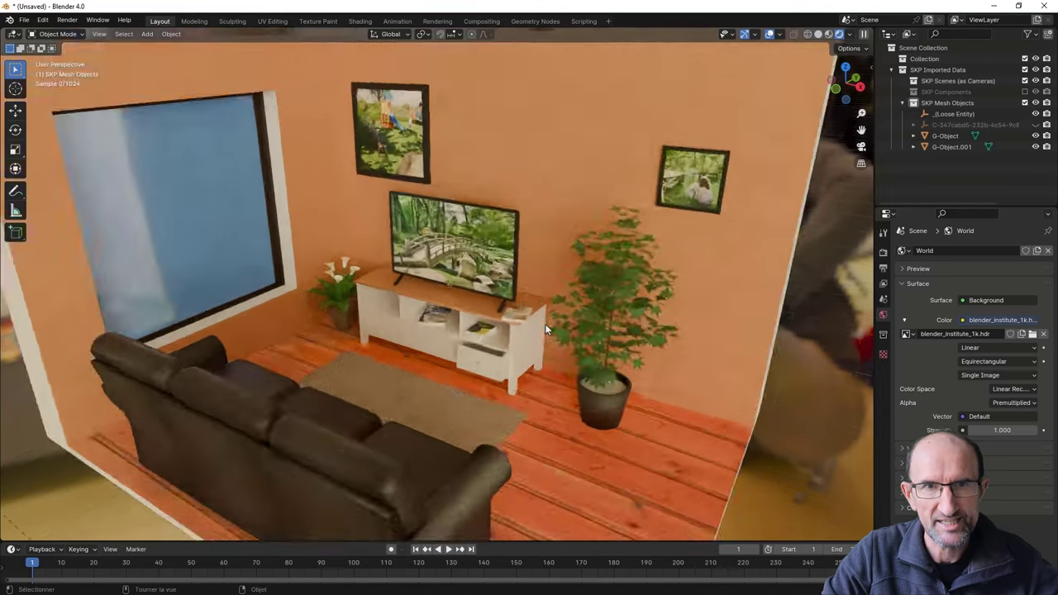
pyautogui.scroll(2, 544, 322)
pyautogui.scroll(1, 537, 308)
pyautogui.scroll(1, 533, 301)
pyautogui.scroll(1, 532, 304)
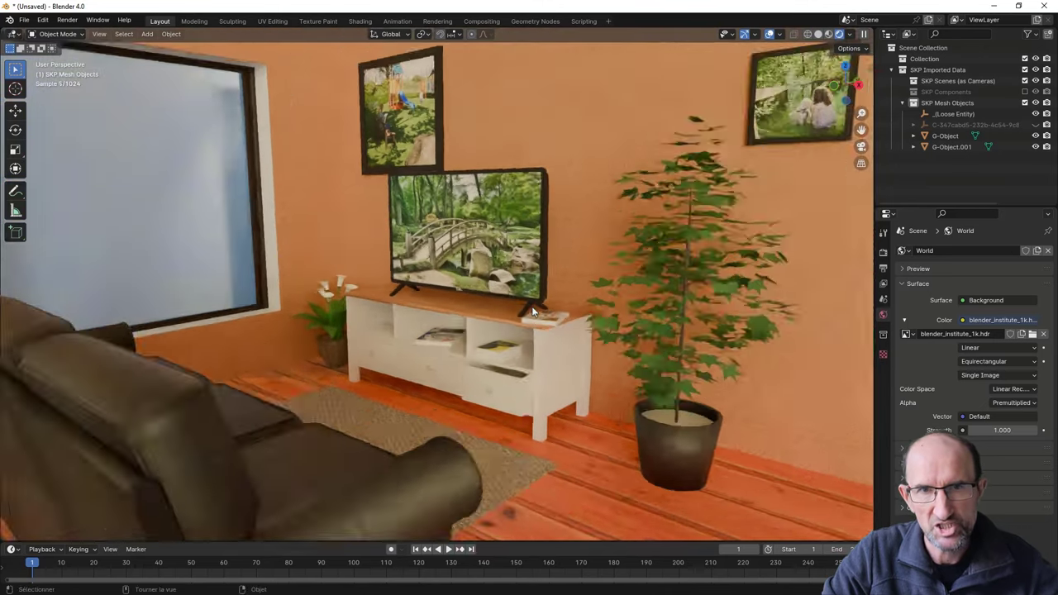
pyautogui.scroll(-2, 532, 306)
pyautogui.moveTo(533, 296); pyautogui.dragTo(541, 311, button='middle')
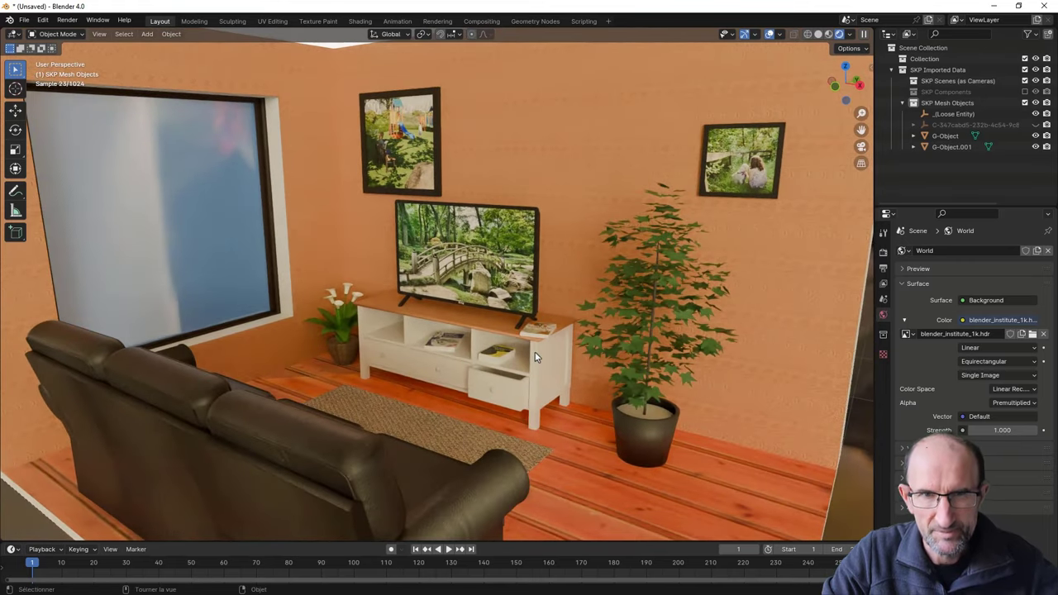
pyautogui.moveTo(534, 351); pyautogui.dragTo(518, 332, button='middle')
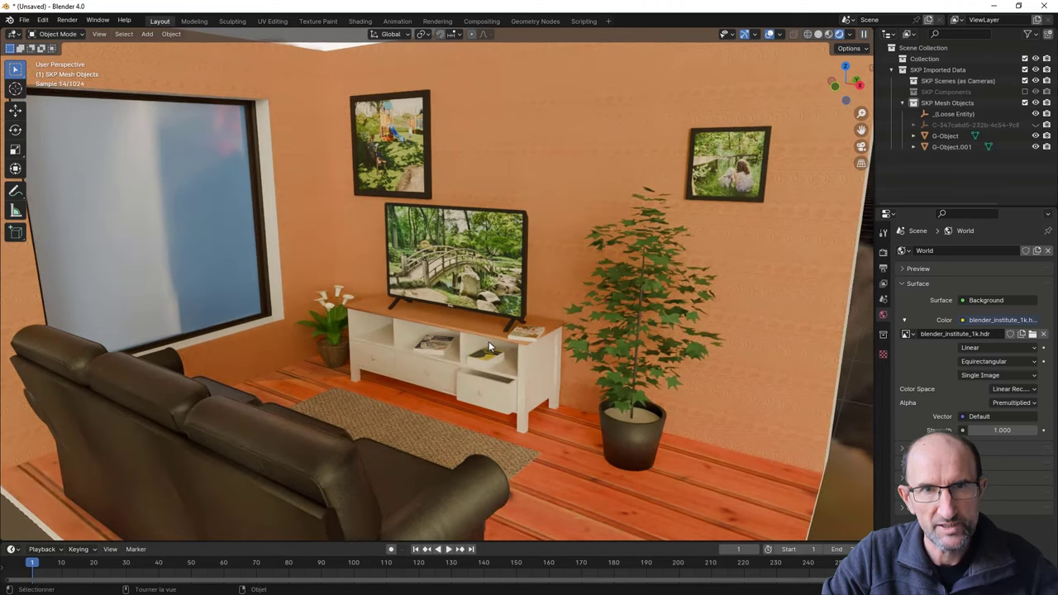
pyautogui.scroll(6, 488, 341)
pyautogui.keyDown('shift'); pyautogui.moveTo(508, 414); pyautogui.dragTo(484, 316, button='middle'); pyautogui.keyUp('shift')
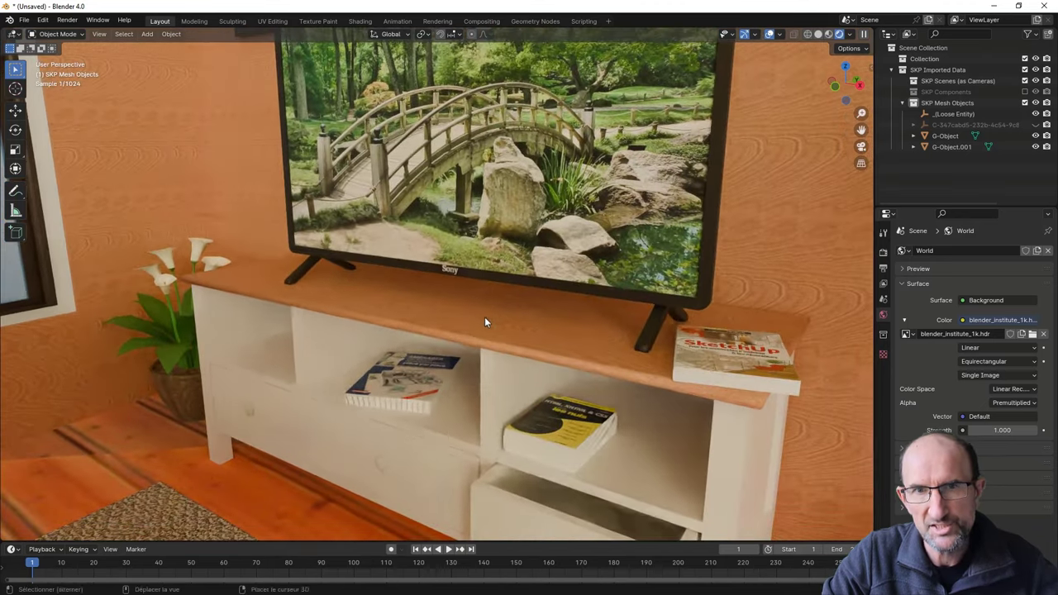
pyautogui.click(543, 434)
pyautogui.press('Tab')
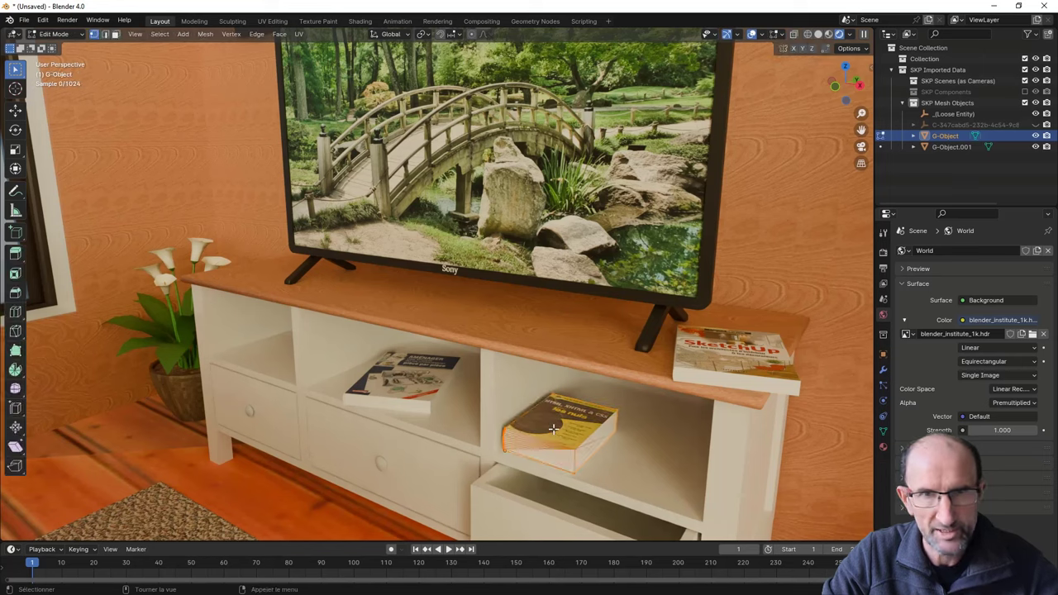
pyautogui.moveTo(544, 436)
pyautogui.mouseDown(button='middle')
pyautogui.moveTo(655, 433)
pyautogui.moveTo(562, 431)
pyautogui.mouseUp(button='middle')
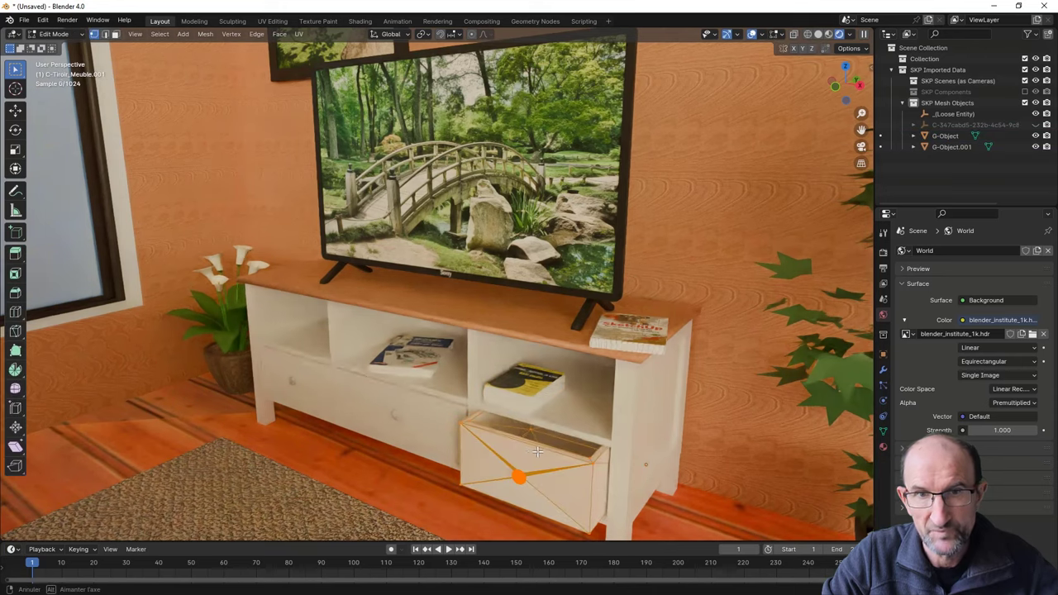
pyautogui.moveTo(530, 452)
pyautogui.mouseDown(button='middle')
pyautogui.moveTo(606, 470)
pyautogui.moveTo(521, 451)
pyautogui.mouseUp(button='middle')
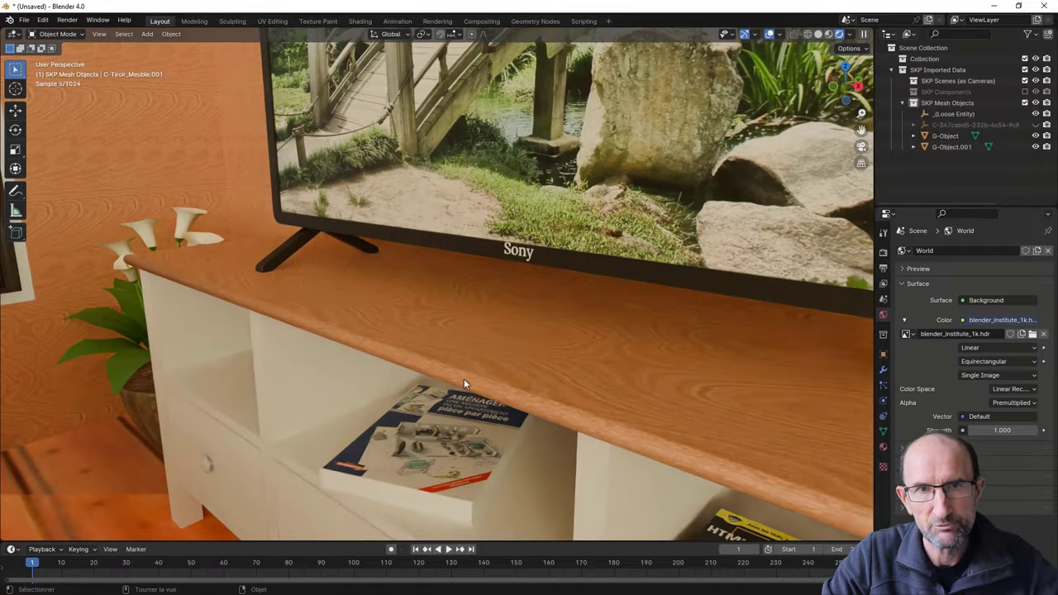
pyautogui.click(467, 372)
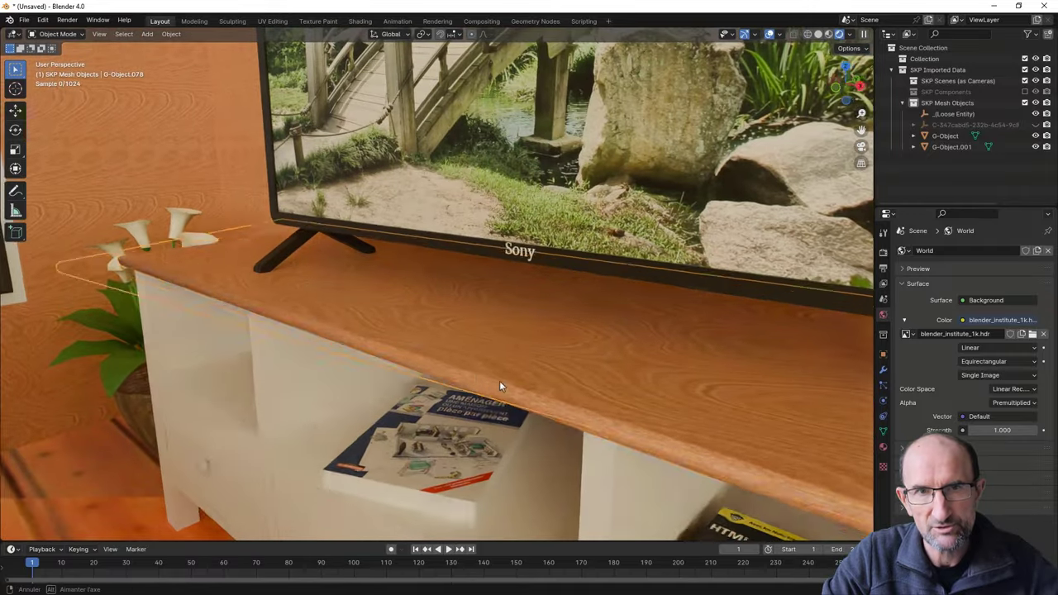
pyautogui.moveTo(467, 372); pyautogui.dragTo(536, 381, button='middle')
pyautogui.scroll(-3, 521, 347)
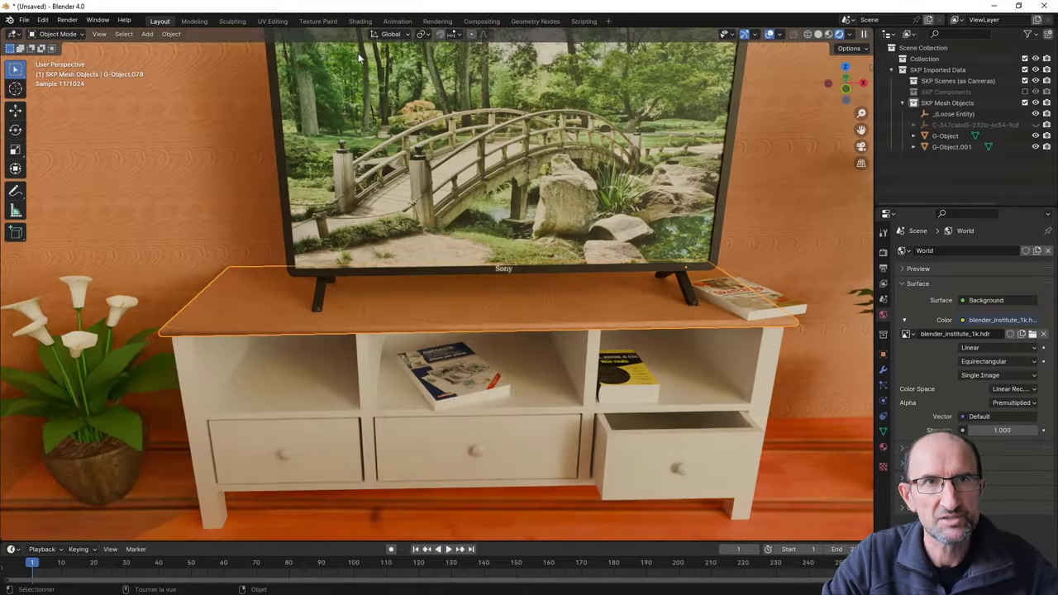
# In the Shading workspace, tidy the Wood 02.jpg, Principled BSDF and Material Output nodes.
pyautogui.click(361, 21)
pyautogui.moveTo(281, 446); pyautogui.dragTo(531, 463, button='middle')
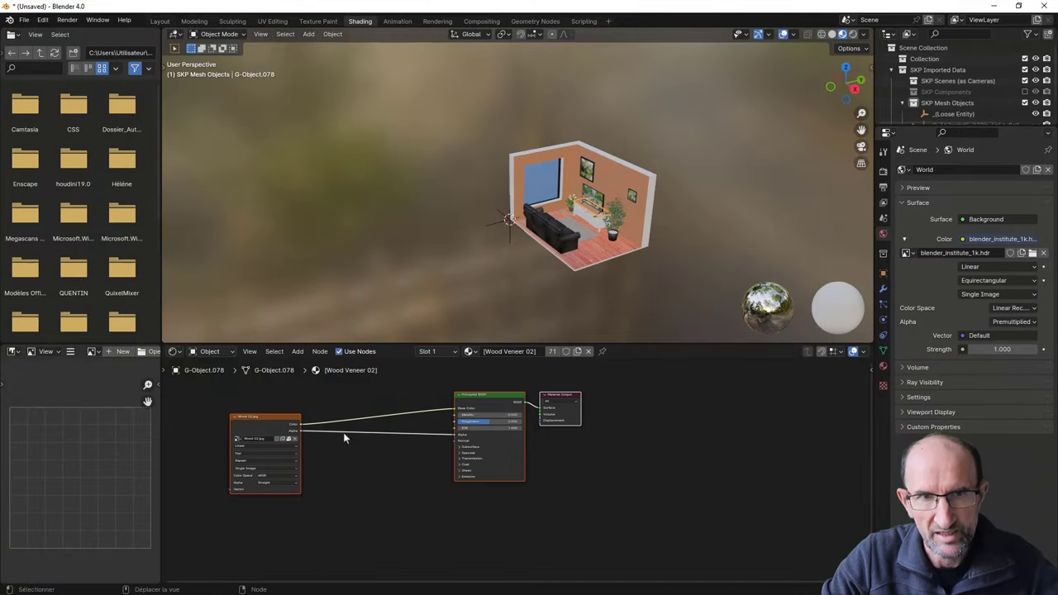
pyautogui.scroll(2, 531, 462)
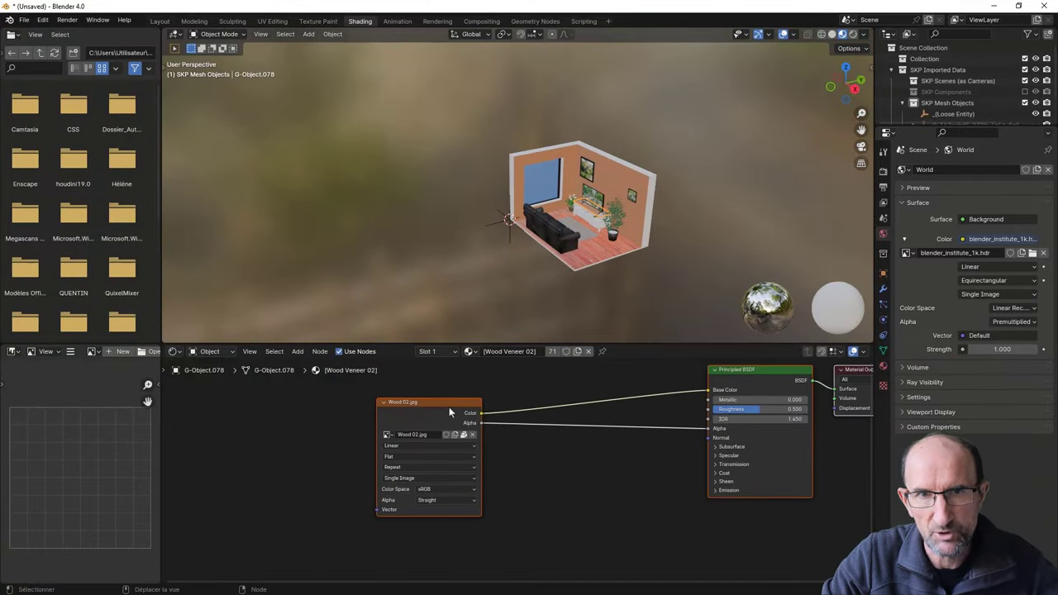
pyautogui.moveTo(449, 411); pyautogui.dragTo(636, 399)
pyautogui.keyDown('shift'); pyautogui.moveTo(636, 398); pyautogui.dragTo(413, 424, button='middle'); pyautogui.keyUp('shift')
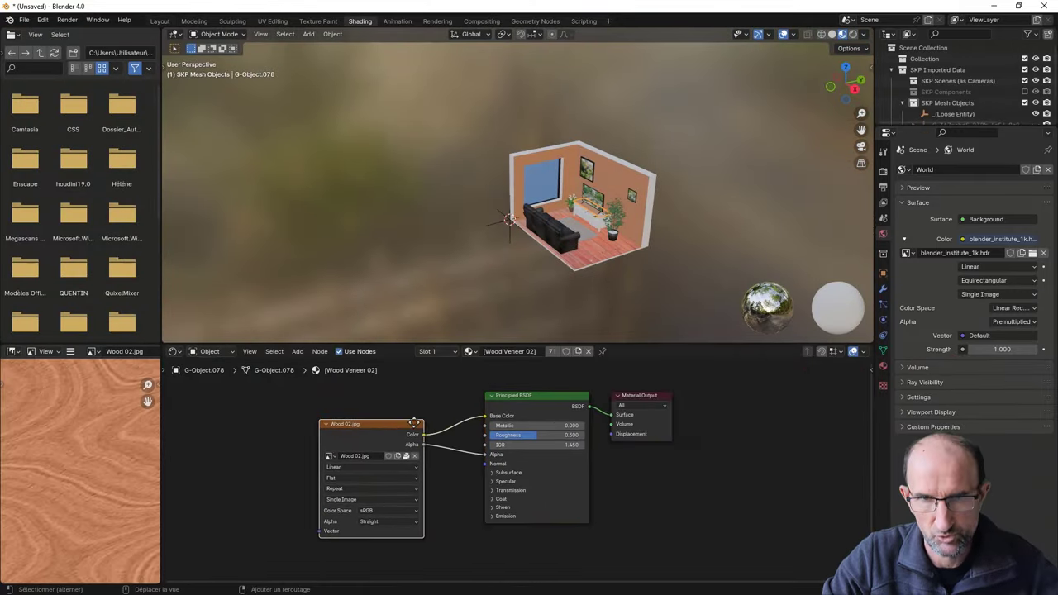
pyautogui.scroll(1, 413, 423)
pyautogui.scroll(2, 550, 418)
pyautogui.scroll(1, 579, 430)
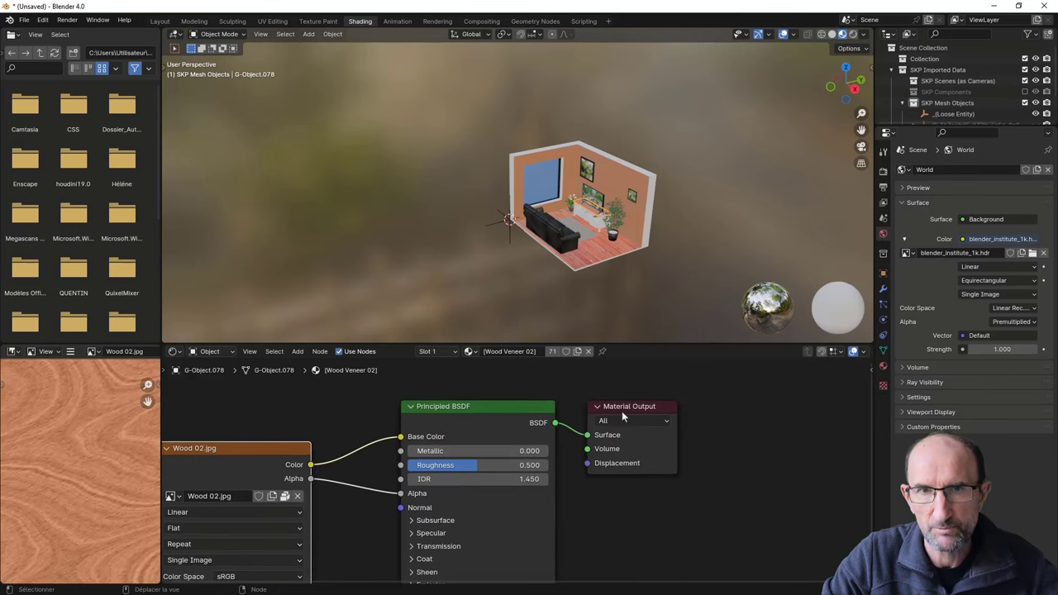
pyautogui.moveTo(621, 411); pyautogui.dragTo(662, 387)
pyautogui.moveTo(497, 405); pyautogui.dragTo(541, 395)
pyautogui.scroll(-1, 541, 395)
pyautogui.keyDown('shift'); pyautogui.moveTo(454, 429); pyautogui.dragTo(529, 417, button='middle'); pyautogui.keyUp('shift')
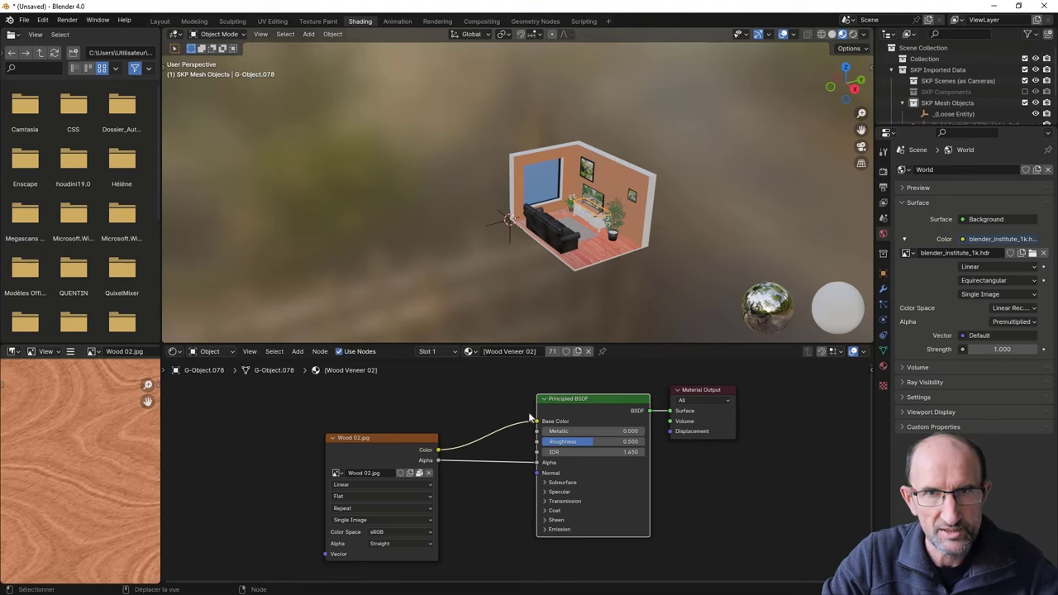
pyautogui.scroll(4, 606, 229)
# Orbit the 3D view around the living room to inspect it.
pyautogui.moveTo(719, 248)
pyautogui.mouseDown(button='middle')
pyautogui.moveTo(573, 196)
pyautogui.moveTo(529, 251)
pyautogui.moveTo(547, 237)
pyautogui.moveTo(512, 219)
pyautogui.moveTo(547, 213)
pyautogui.mouseUp(button='middle')
pyautogui.moveTo(477, 263); pyautogui.dragTo(477, 263, button='middle')
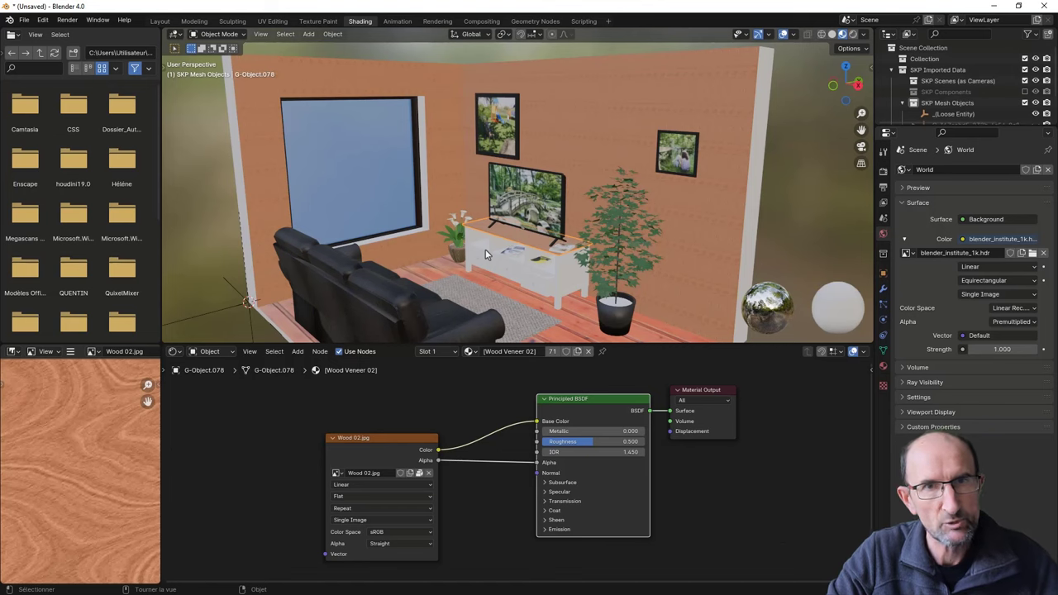
pyautogui.moveTo(529, 239); pyautogui.dragTo(534, 240, button='middle')
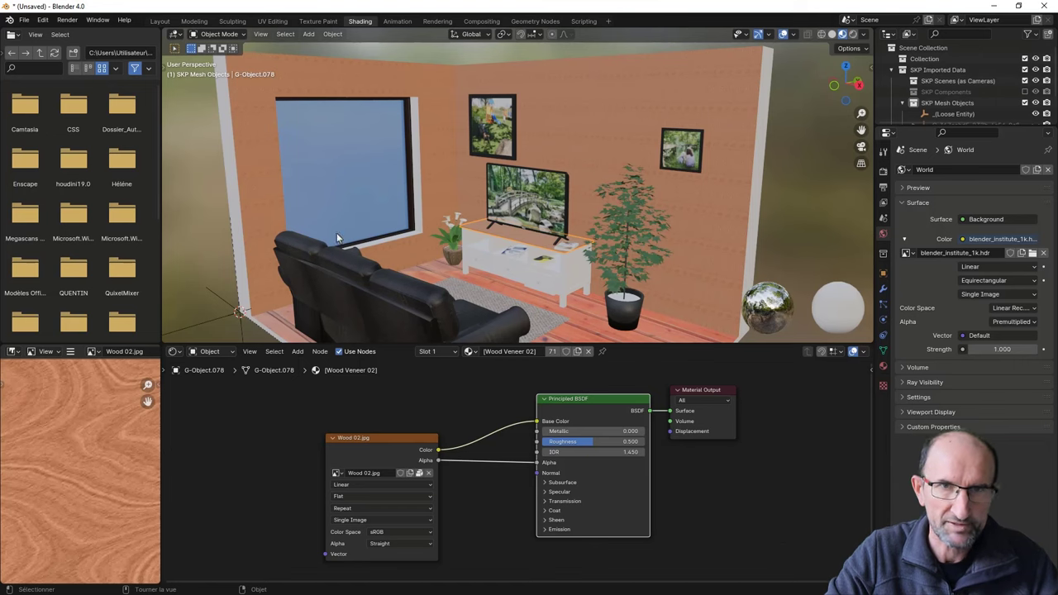
pyautogui.moveTo(578, 190)
pyautogui.mouseDown(button='middle')
pyautogui.moveTo(574, 217)
pyautogui.moveTo(566, 203)
pyautogui.mouseUp(button='middle')
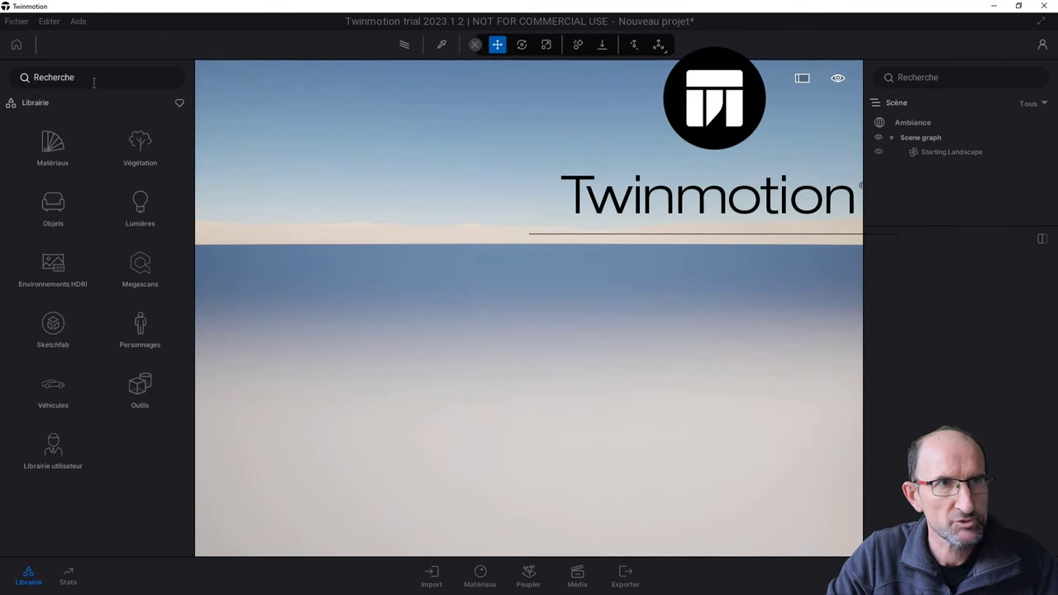
# Import Scene_Salon.skp via Fichier > Importer, with Fusionner set to Garder la hiérarchie.
pyautogui.click(16, 20)
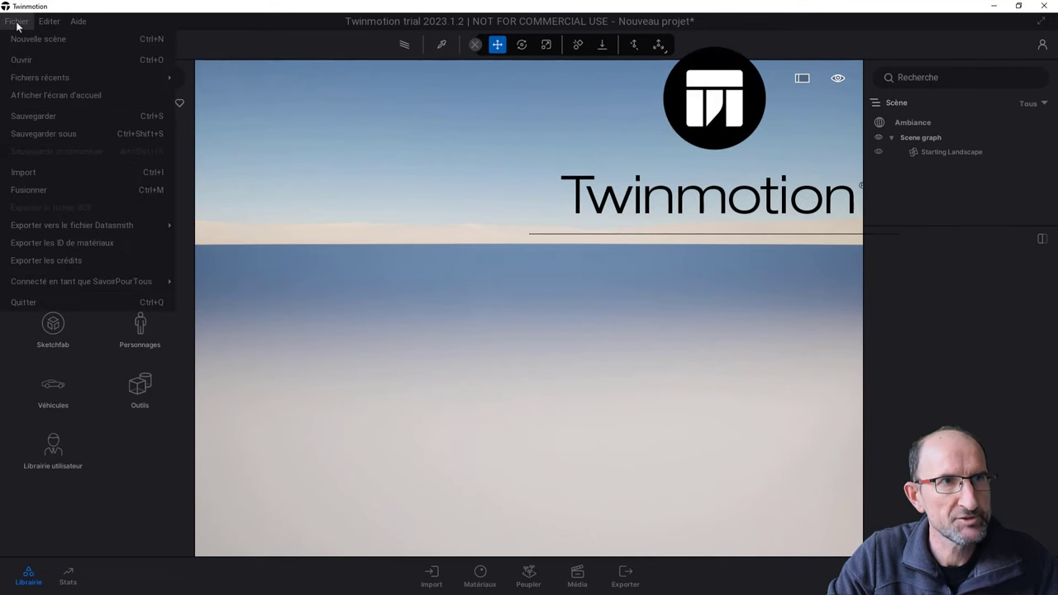
pyautogui.click(37, 172)
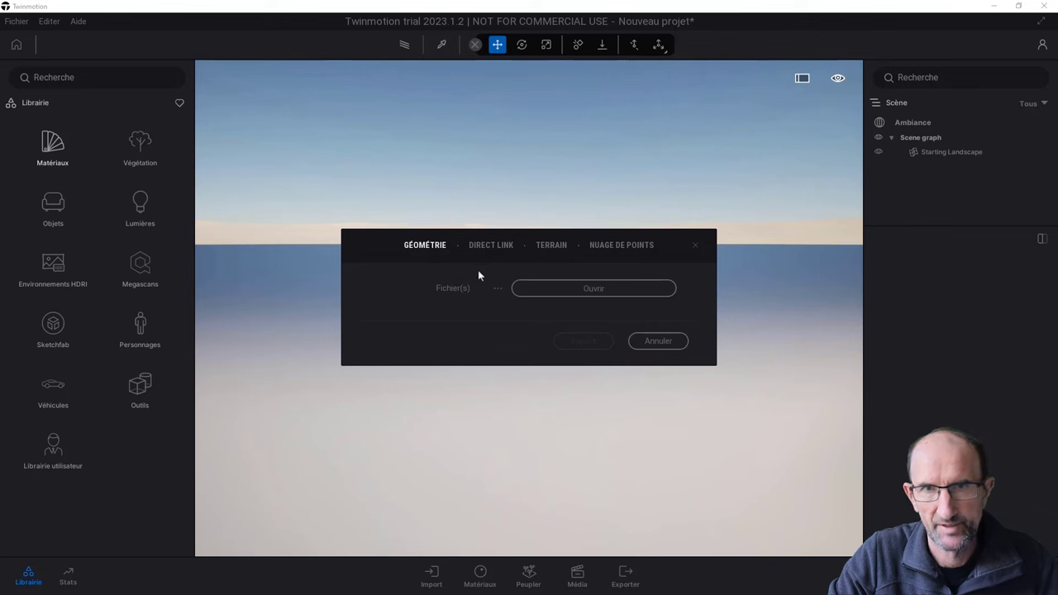
pyautogui.click(611, 290)
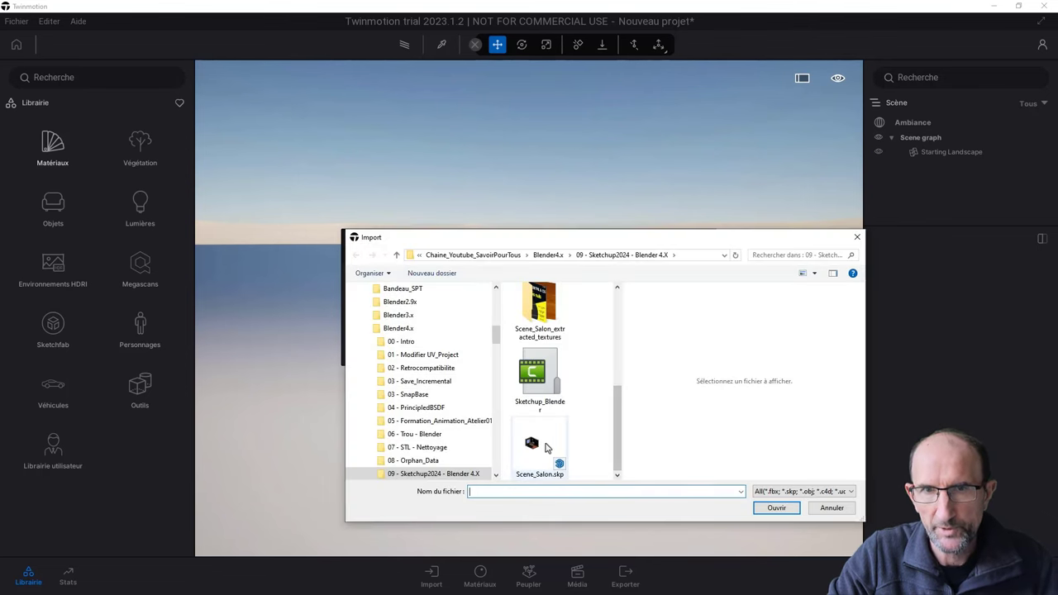
pyautogui.click(533, 449)
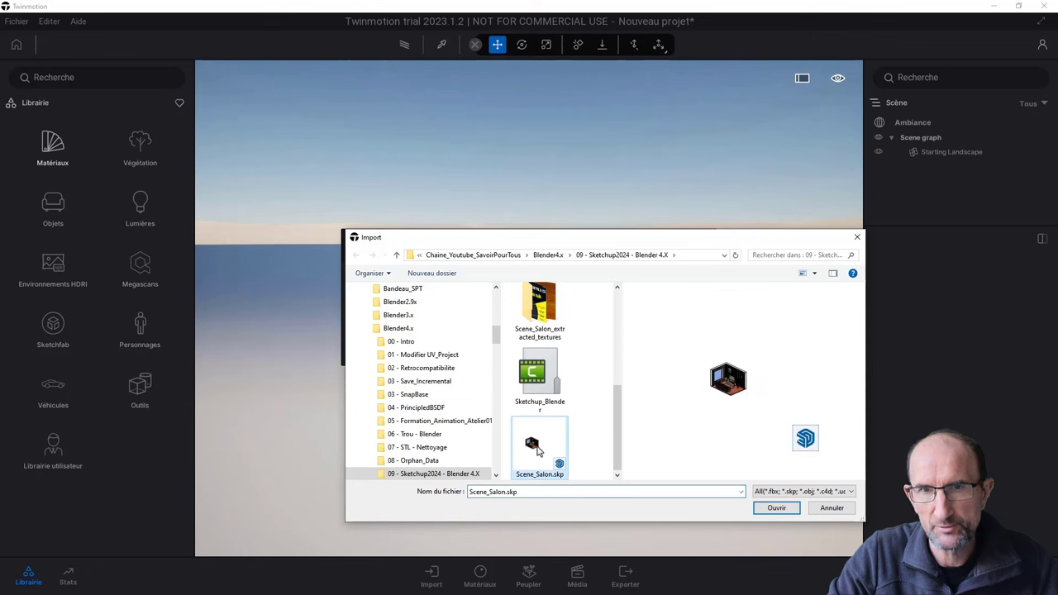
pyautogui.click(777, 508)
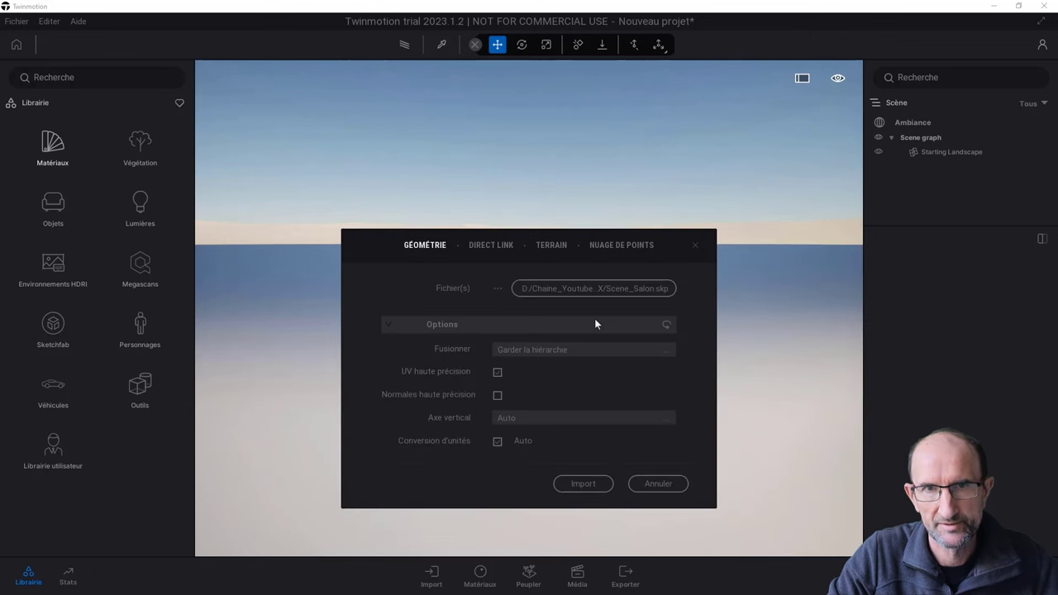
pyautogui.click(546, 349)
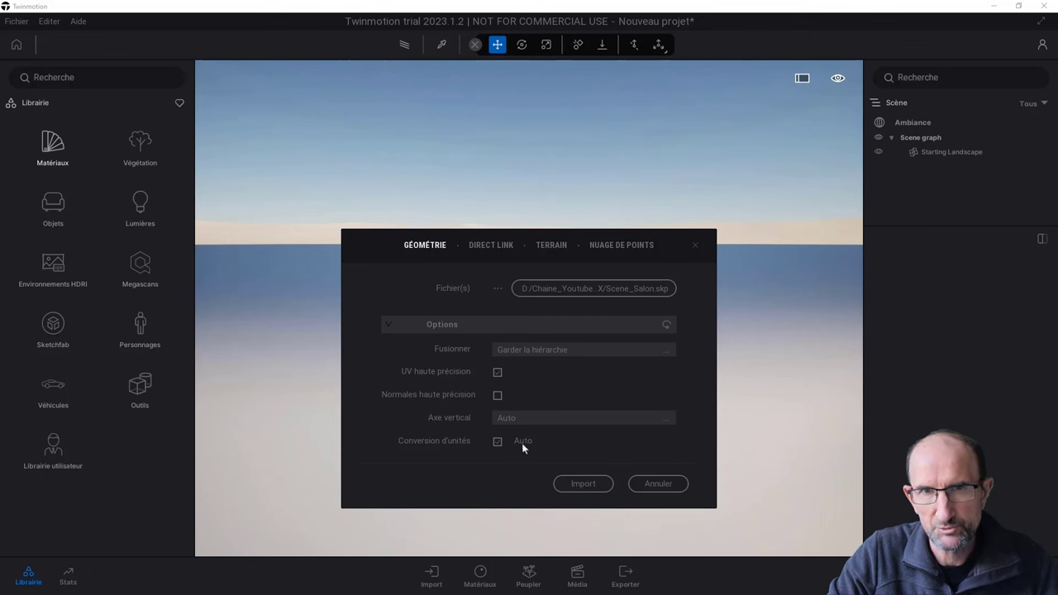
pyautogui.click(583, 483)
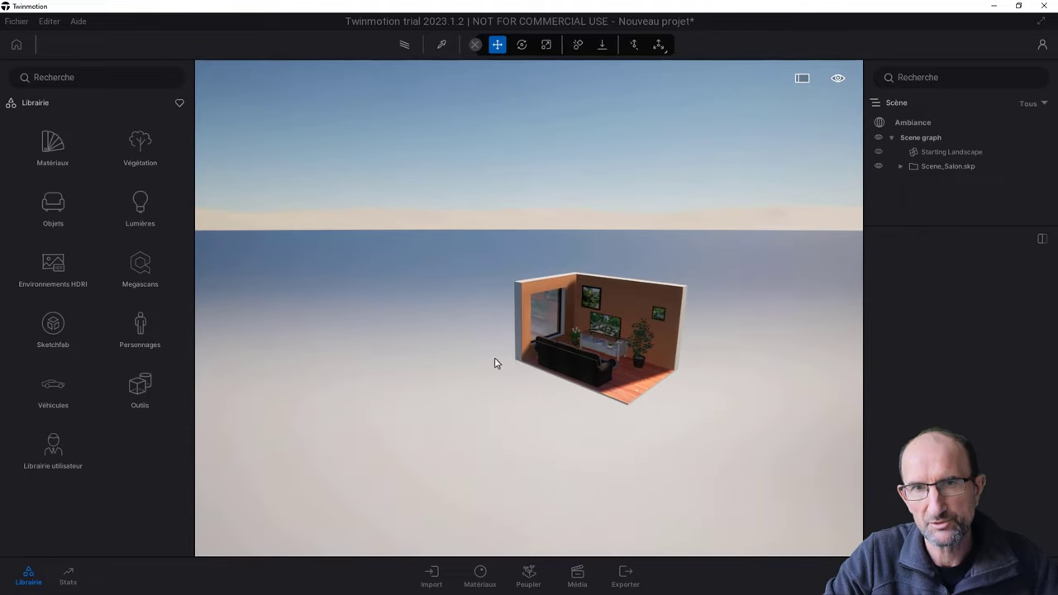
pyautogui.moveTo(495, 361); pyautogui.dragTo(559, 350, button='right')
pyautogui.scroll(3, 559, 344)
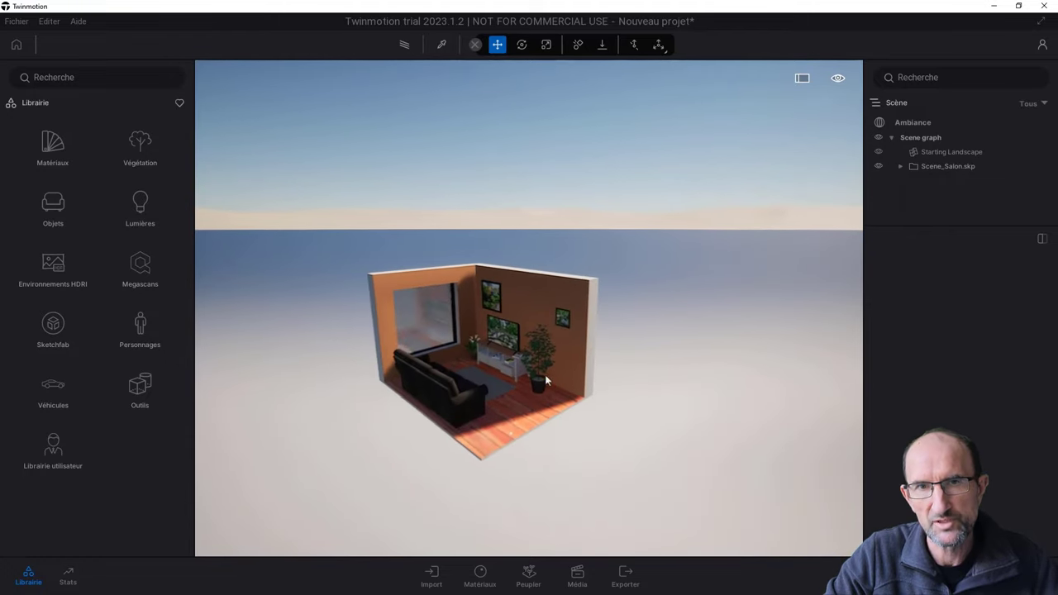
pyautogui.scroll(3, 542, 375)
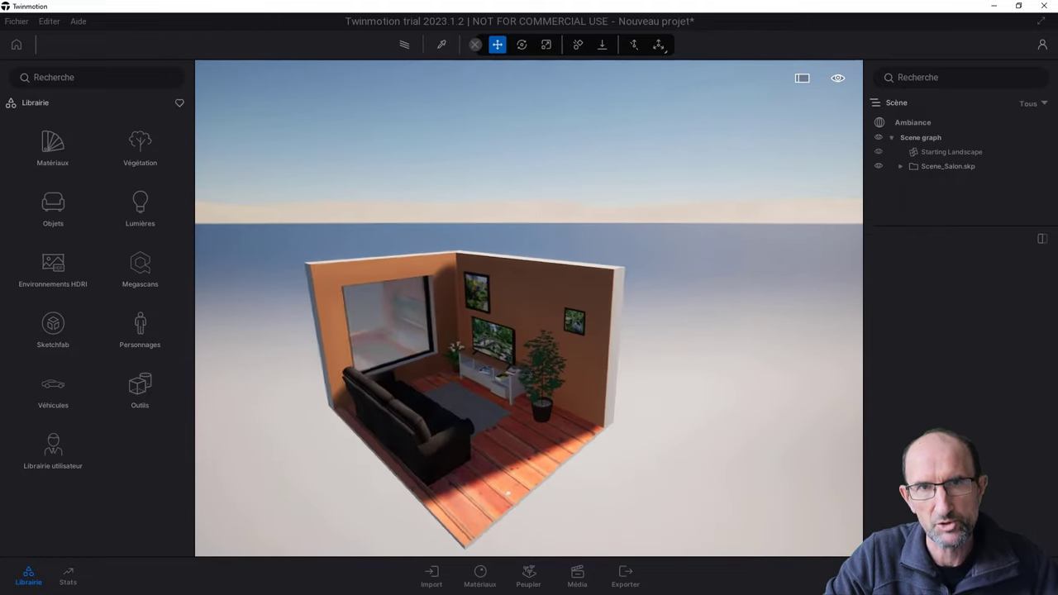
pyautogui.scroll(-2, 507, 493)
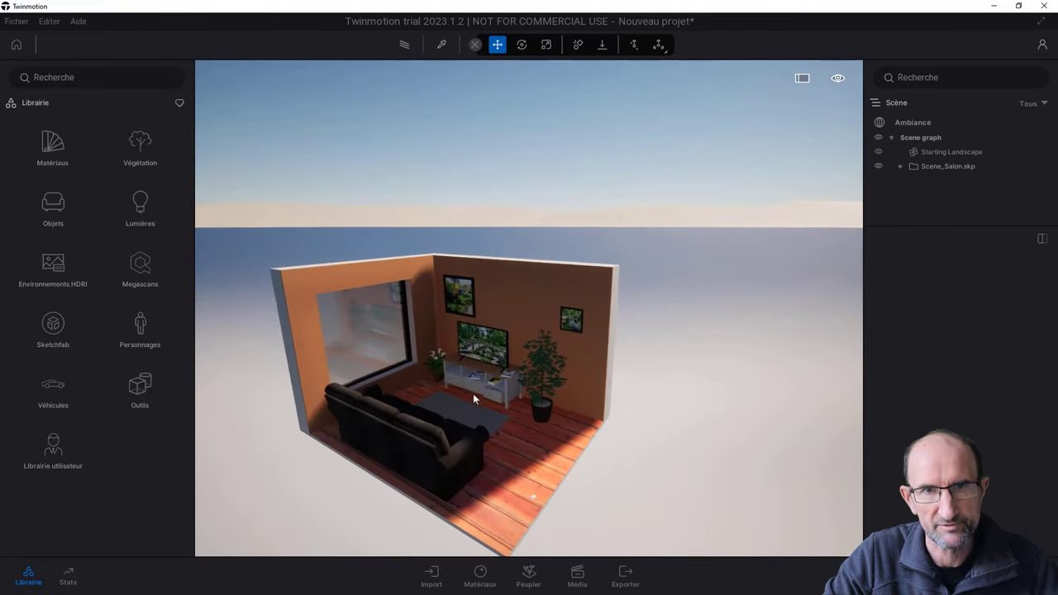
pyautogui.moveTo(473, 393)
pyautogui.mouseDown(button='right')
pyautogui.moveTo(586, 440)
pyautogui.moveTo(606, 395)
pyautogui.mouseUp(button='right')
pyautogui.scroll(2, 561, 274)
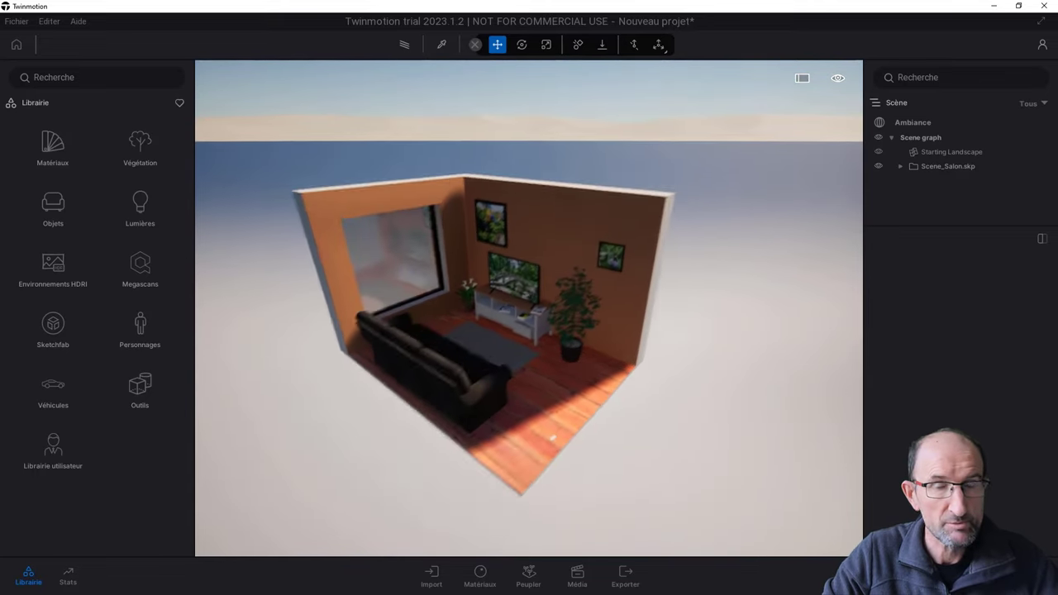
pyautogui.scroll(2, 558, 286)
pyautogui.scroll(2, 554, 299)
pyautogui.scroll(2, 555, 290)
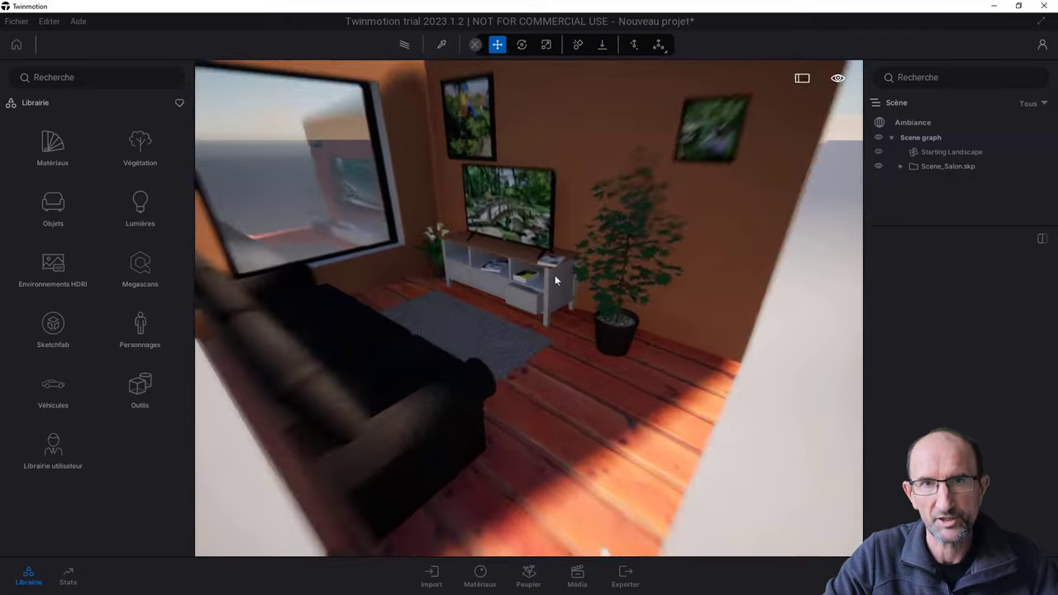
pyautogui.scroll(2, 555, 276)
pyautogui.scroll(2, 542, 246)
pyautogui.scroll(-2, 542, 245)
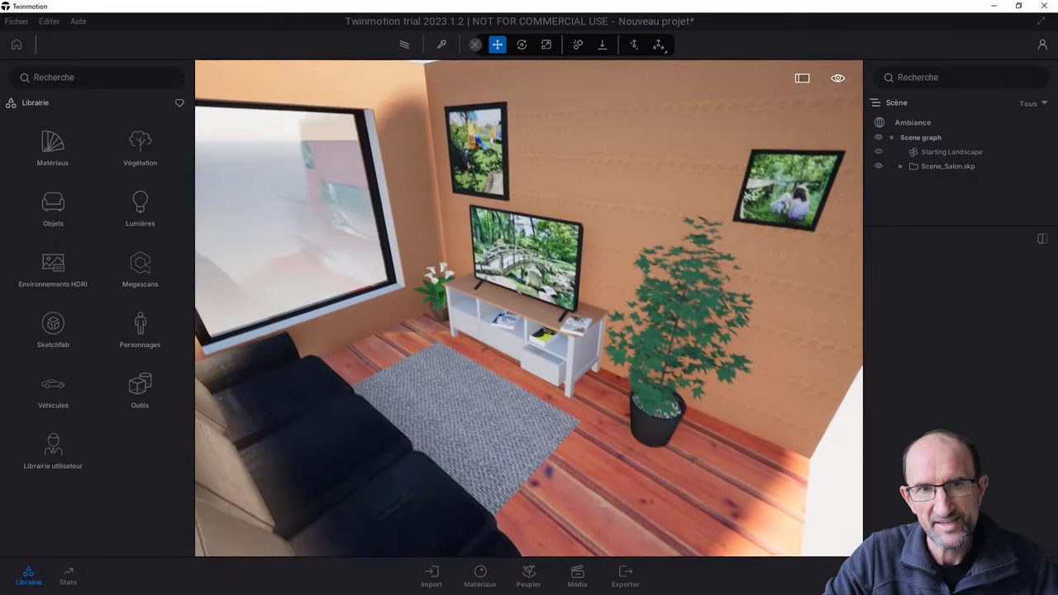
pyautogui.moveTo(543, 245); pyautogui.dragTo(513, 248, button='right')
pyautogui.scroll(-2, 545, 249)
pyautogui.scroll(-2, 545, 250)
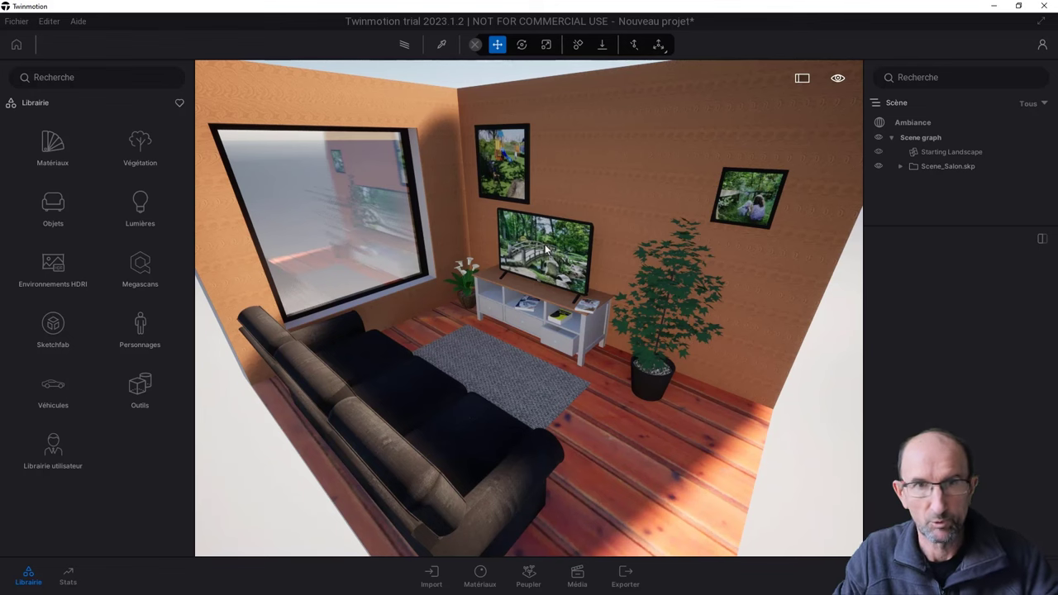
pyautogui.scroll(3, 546, 248)
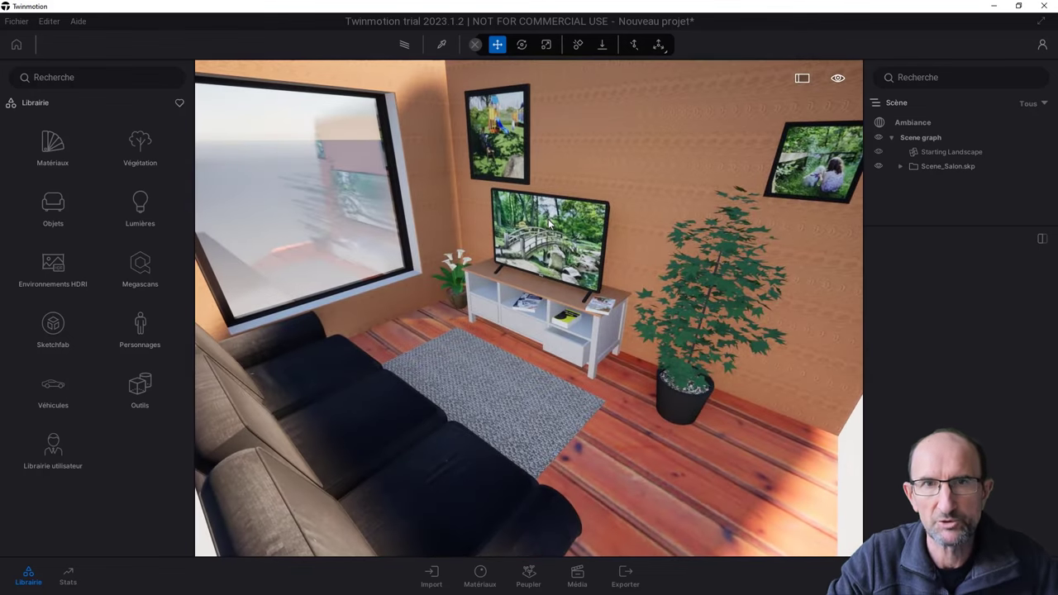
pyautogui.moveTo(547, 236)
pyautogui.mouseDown(button='right')
pyautogui.moveTo(512, 239)
pyautogui.moveTo(533, 241)
pyautogui.mouseUp(button='right')
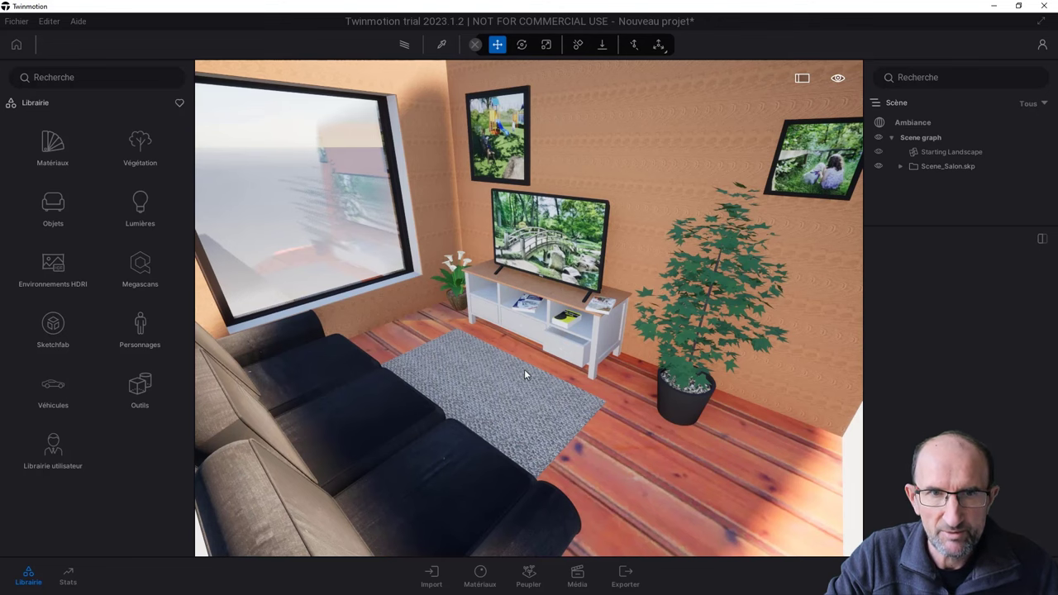
pyautogui.scroll(-3, 524, 376)
pyautogui.scroll(3, 522, 380)
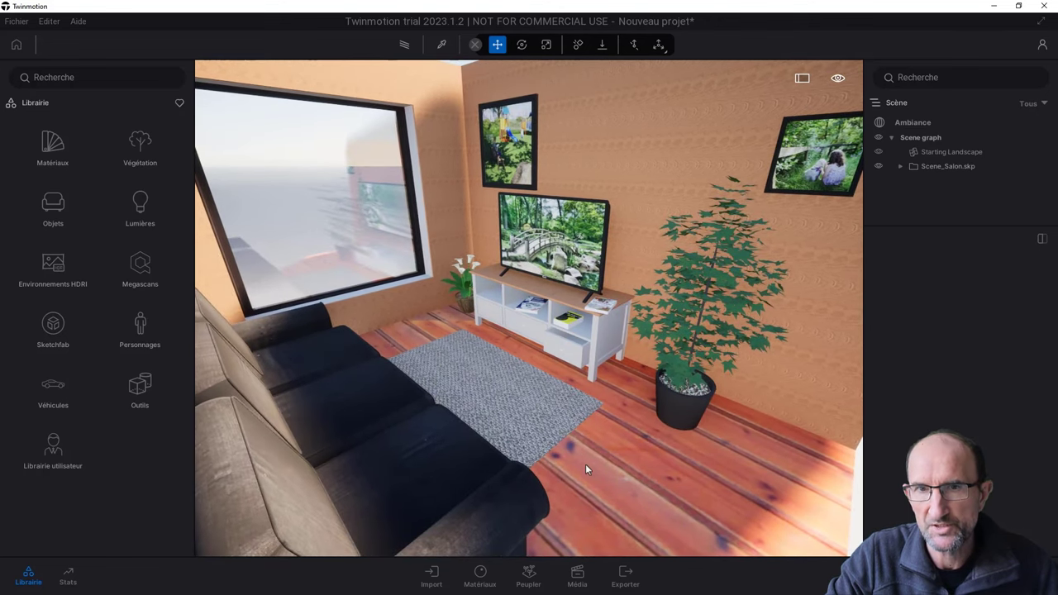
# Drop the Maple 01 A wood from the Bois library onto the floor, then view the TV unit.
pyautogui.click(633, 461)
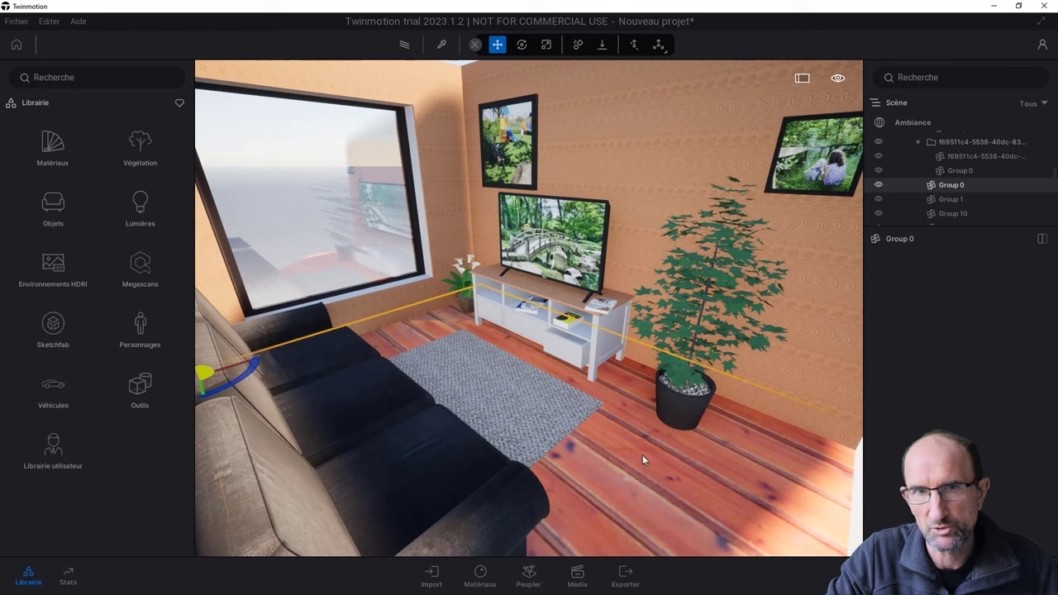
pyautogui.click(57, 147)
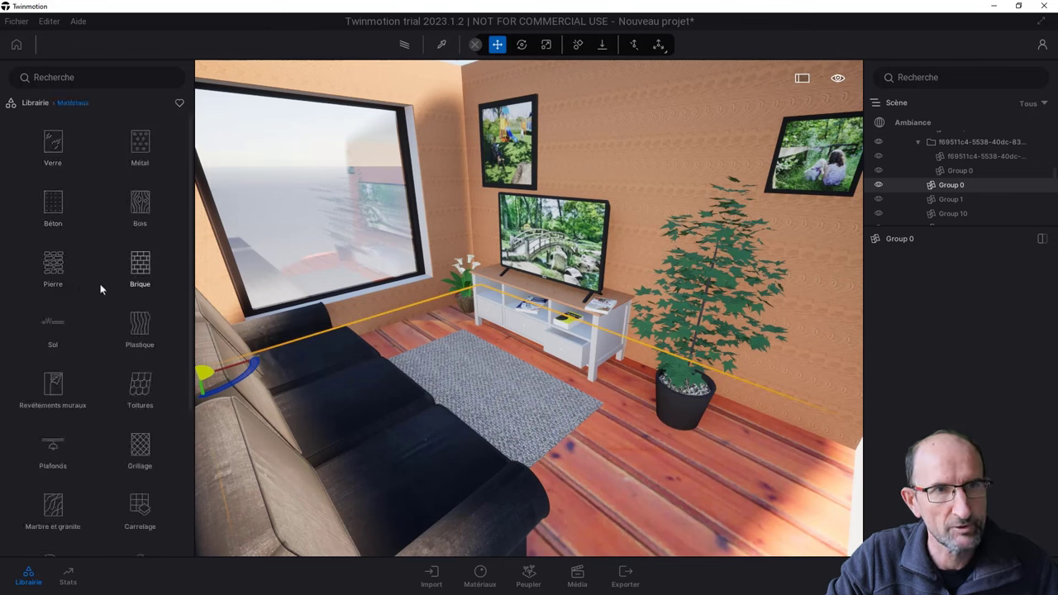
pyautogui.scroll(-1, 107, 273)
pyautogui.click(141, 188)
pyautogui.moveTo(140, 199)
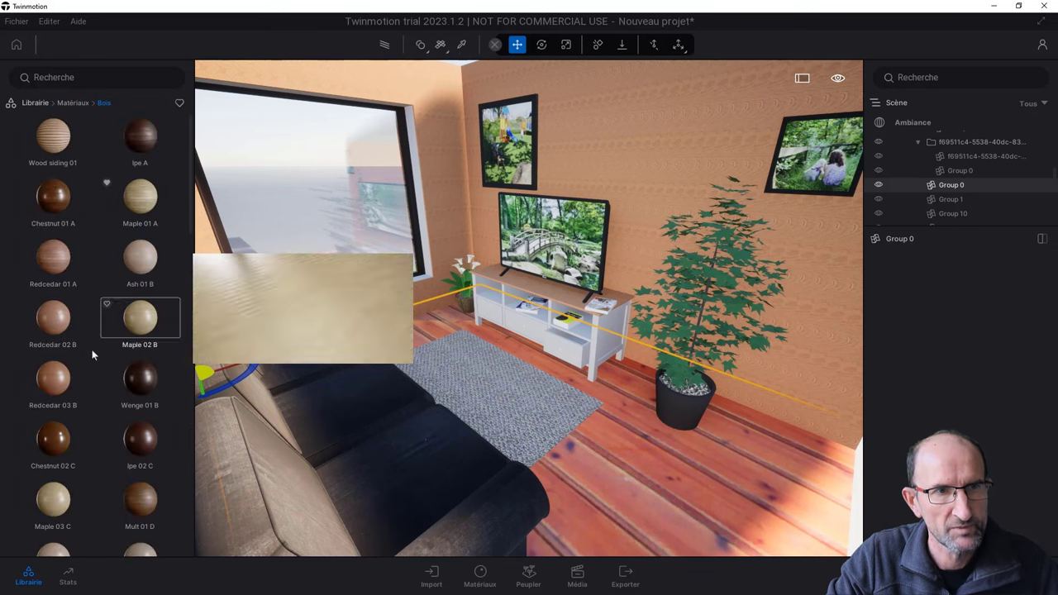
pyautogui.click(136, 209)
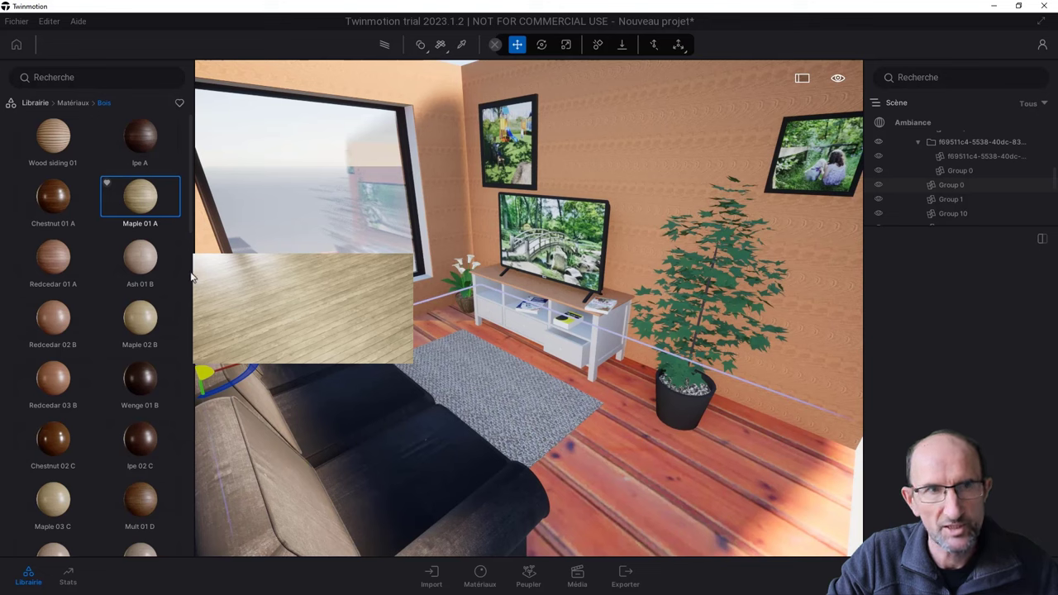
pyautogui.moveTo(141, 199); pyautogui.dragTo(610, 501)
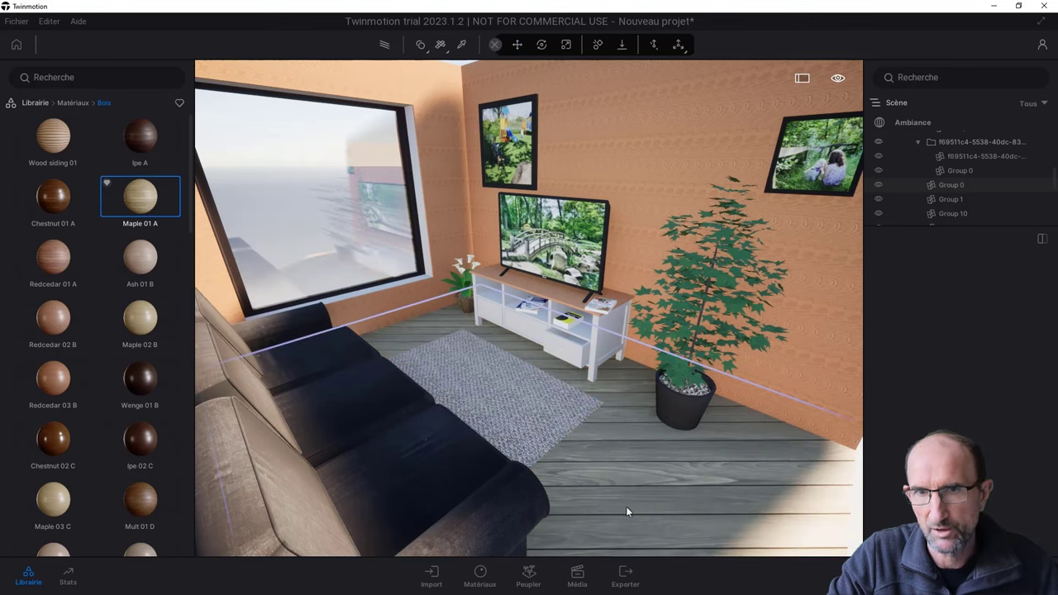
pyautogui.scroll(3, 621, 434)
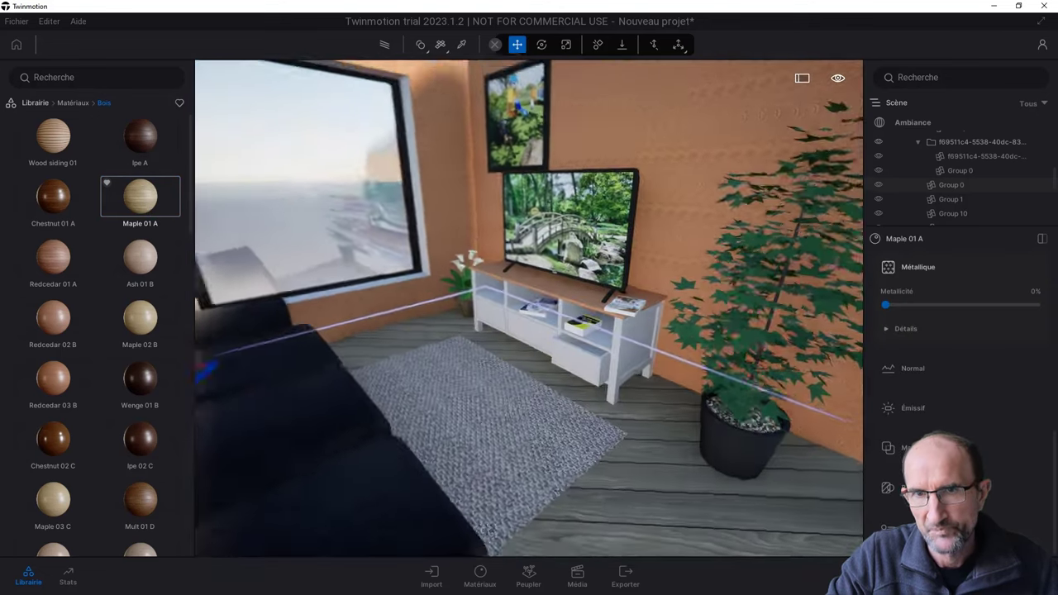
pyautogui.moveTo(578, 397); pyautogui.dragTo(539, 399)
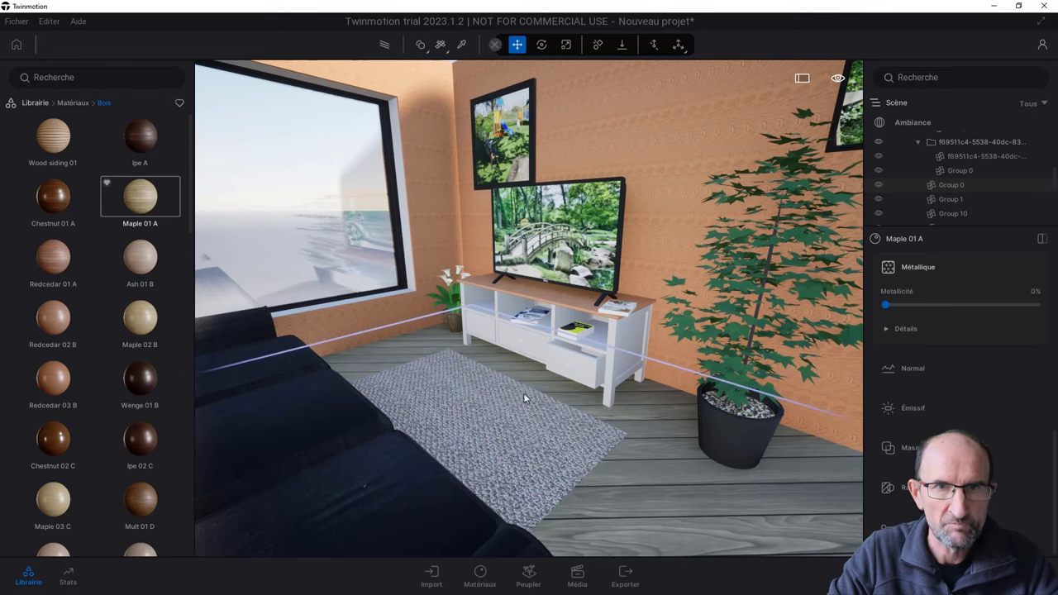
pyautogui.moveTo(538, 393); pyautogui.dragTo(520, 398)
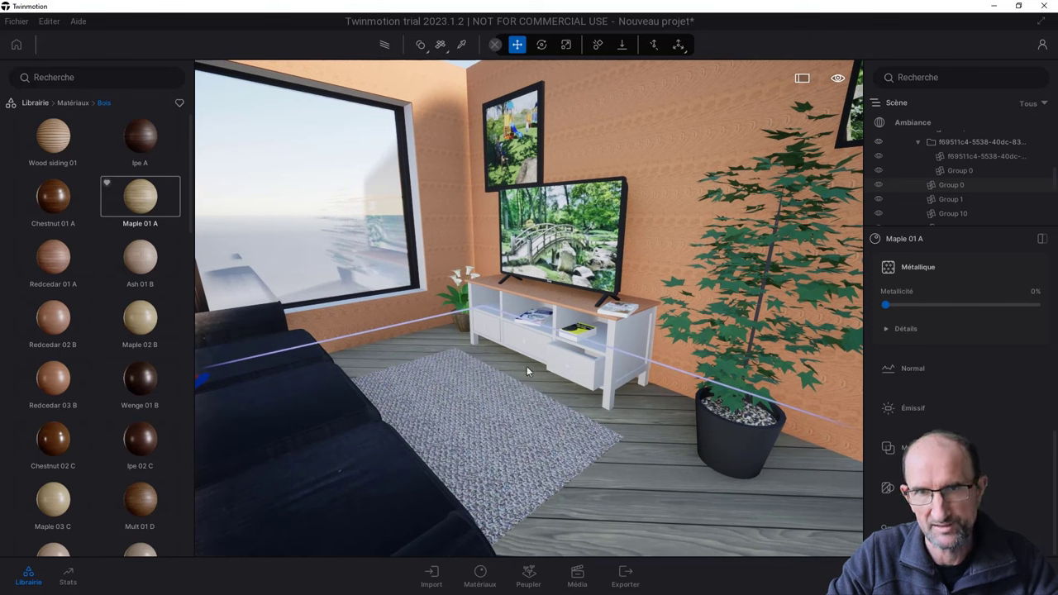
pyautogui.click(578, 350)
pyautogui.doubleClick(582, 373)
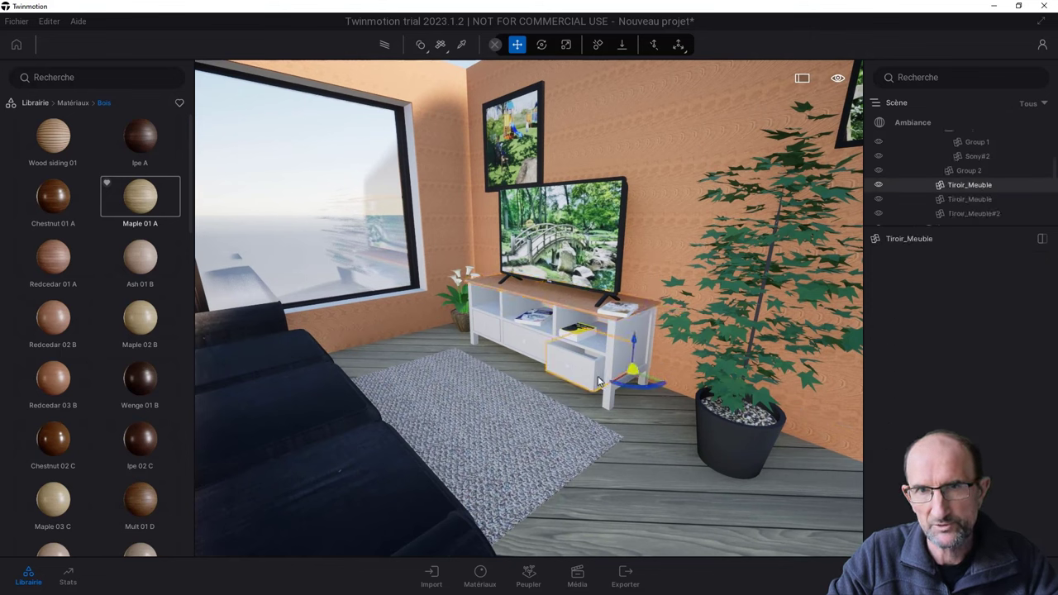
pyautogui.click(614, 377)
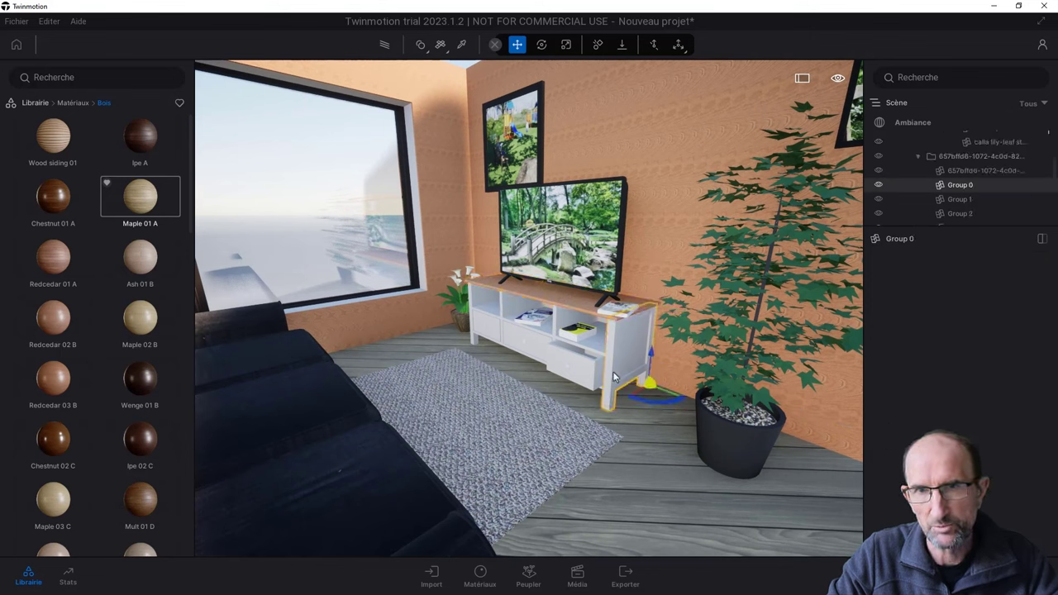
pyautogui.click(577, 337)
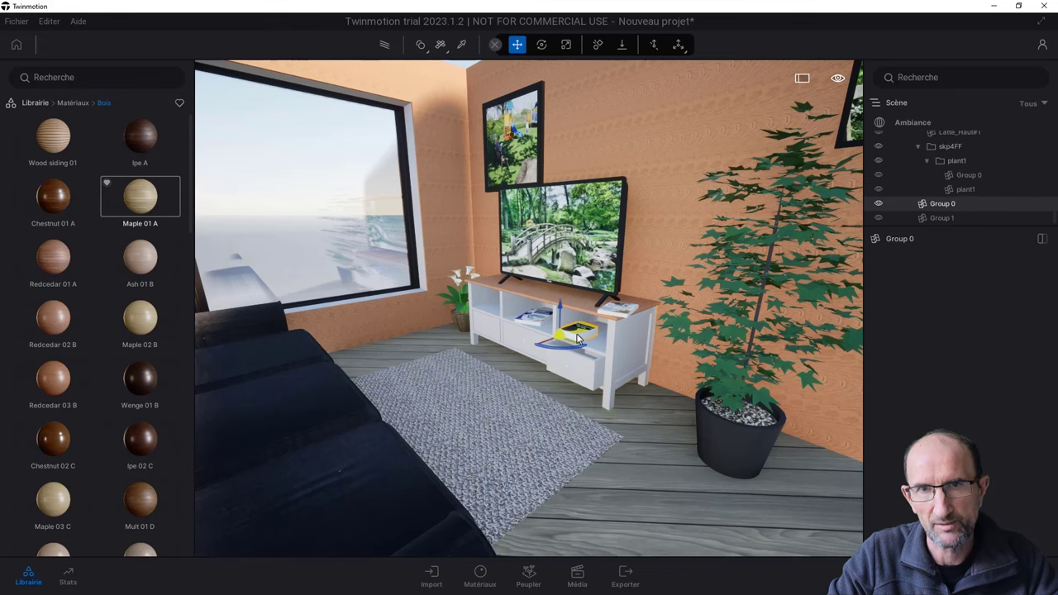
pyautogui.click(536, 323)
pyautogui.scroll(-5, 556, 338)
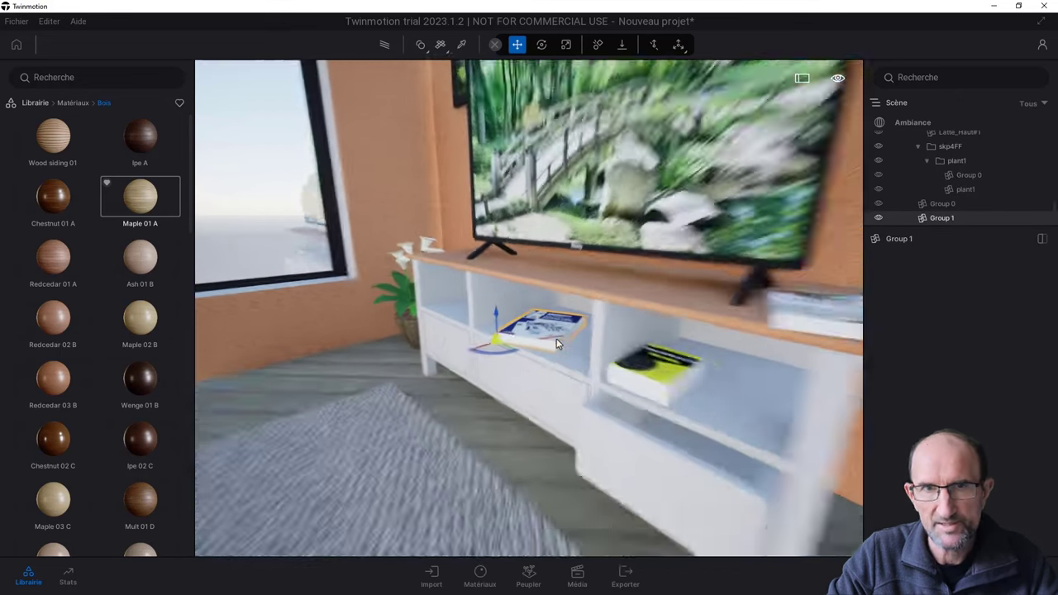
pyautogui.scroll(-5, 557, 337)
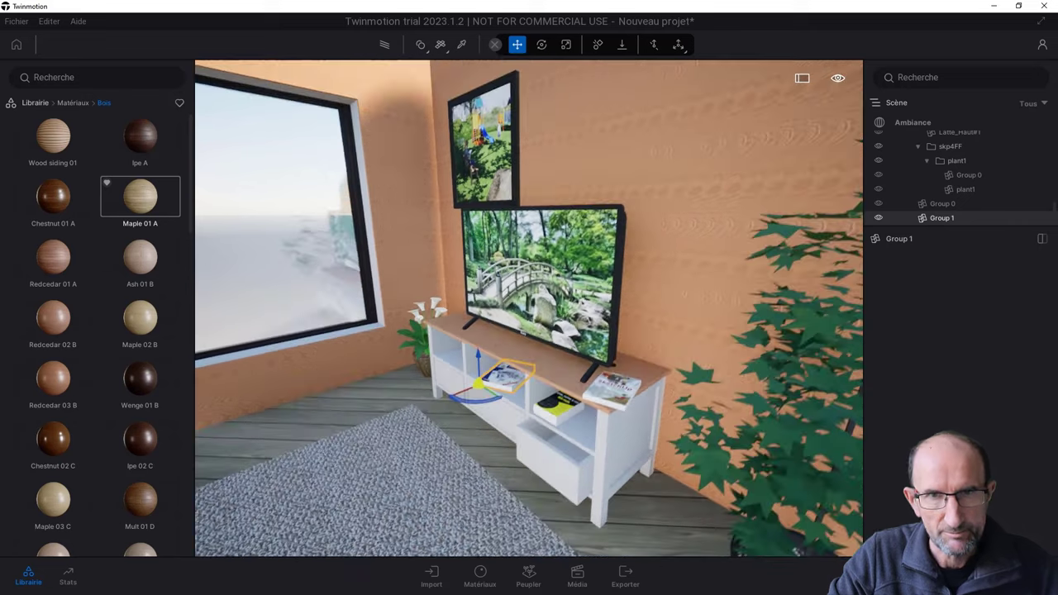
pyautogui.scroll(5, 569, 336)
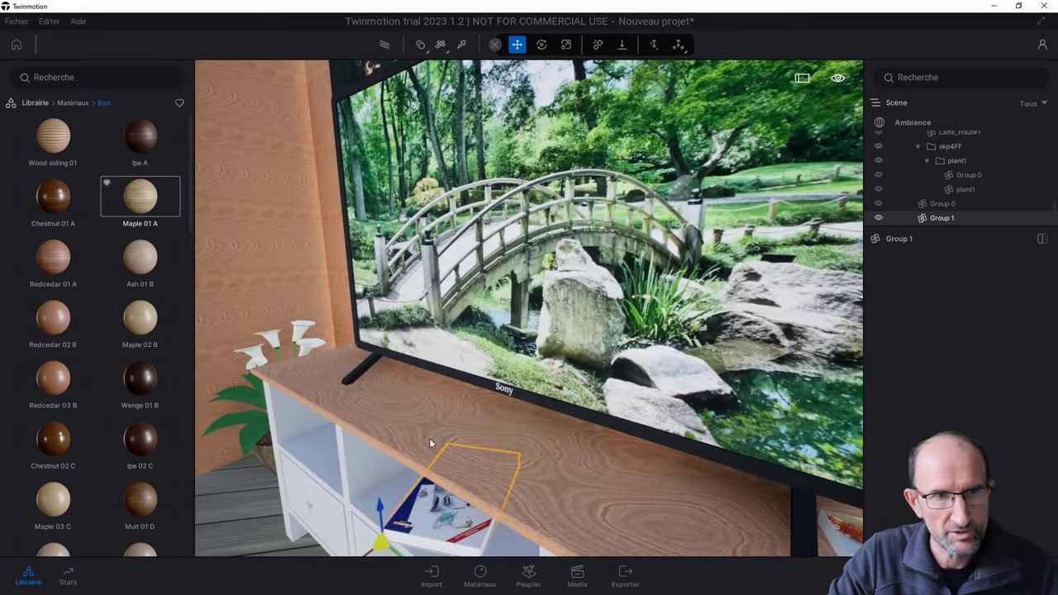
pyautogui.moveTo(151, 444); pyautogui.dragTo(402, 437)
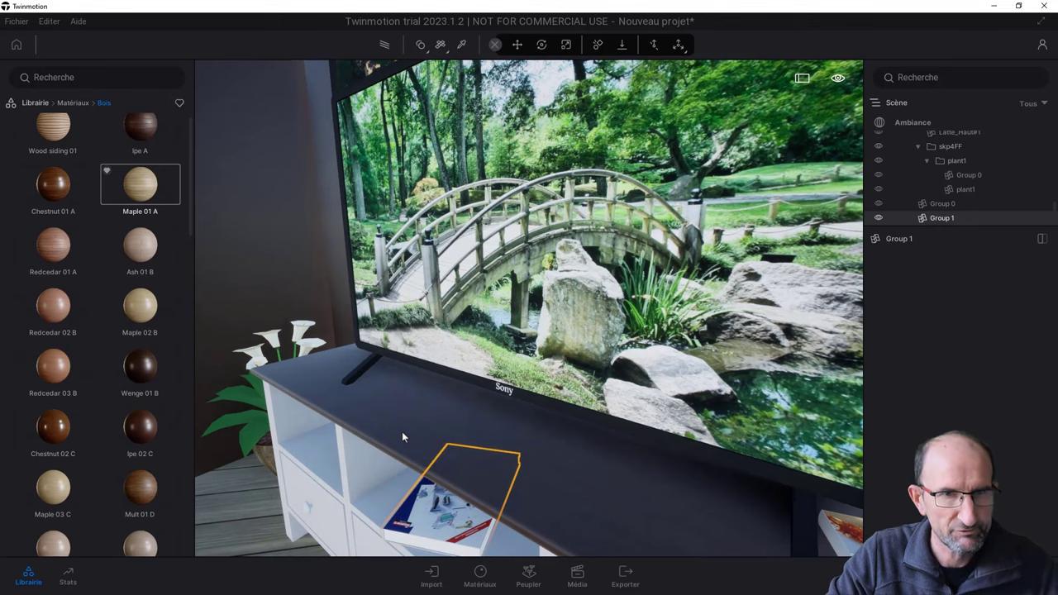
pyautogui.hotkey('ctrl', 'z')
pyautogui.scroll(-5, 370, 404)
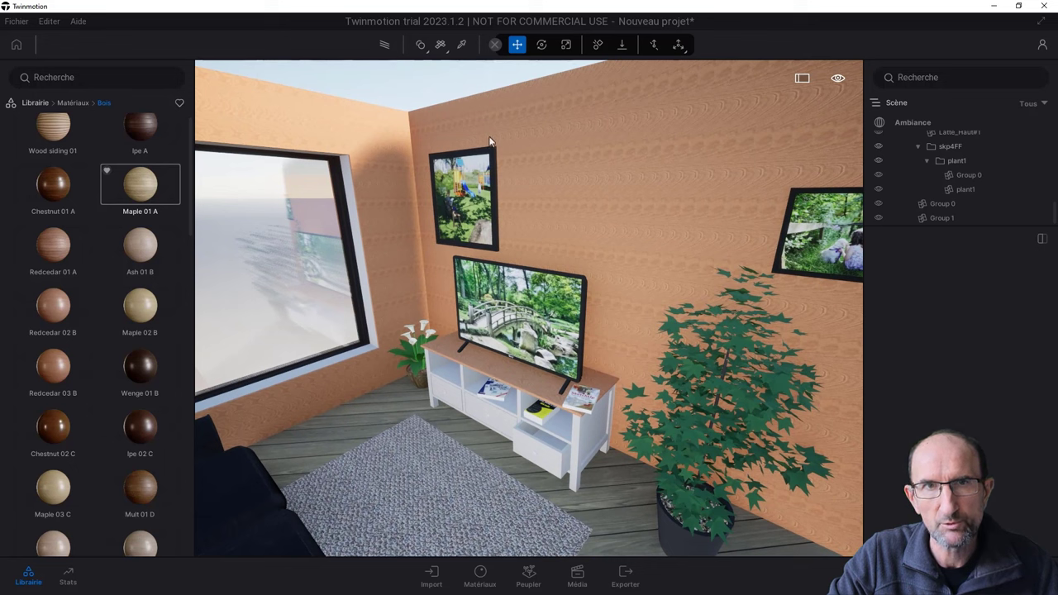
# With Appliquer à l'objet mode, drop Chestnut 02 C onto the TV cabinet top only.
pyautogui.click(426, 52)
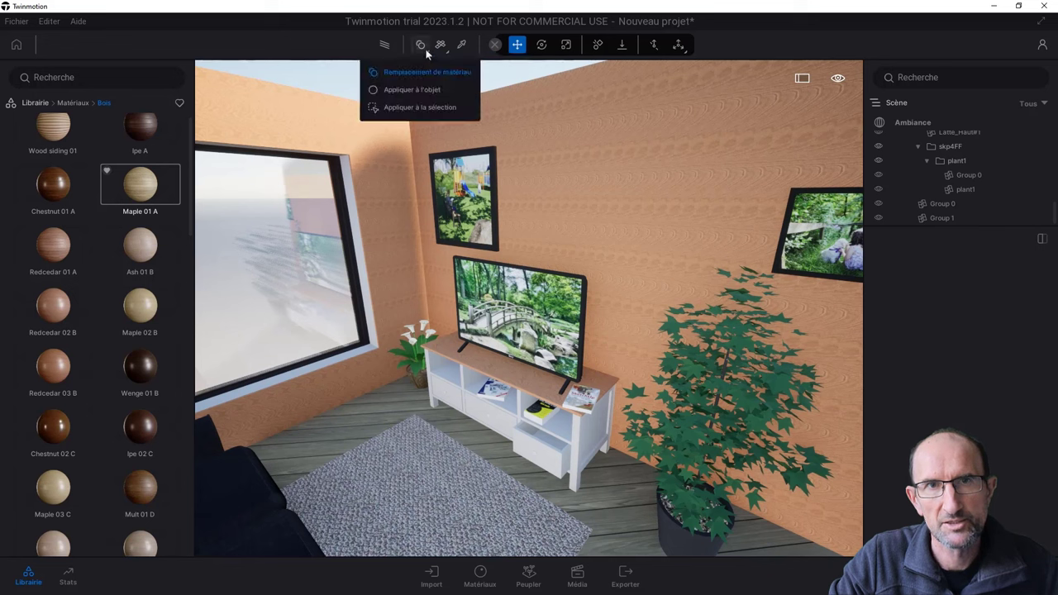
pyautogui.click(413, 91)
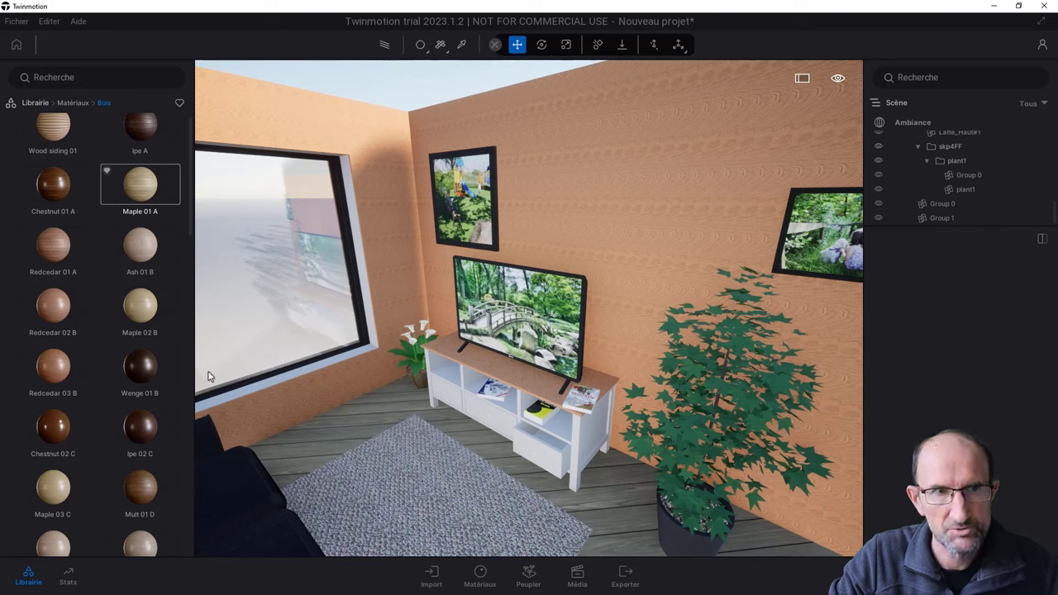
pyautogui.moveTo(53, 428)
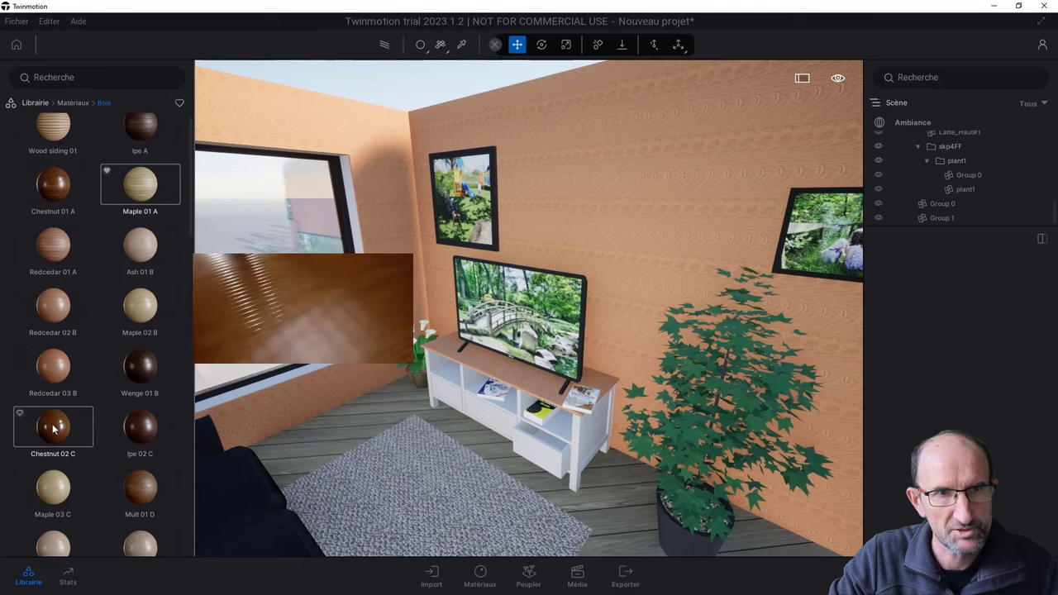
pyautogui.moveTo(53, 427); pyautogui.dragTo(384, 405)
pyautogui.click(488, 386)
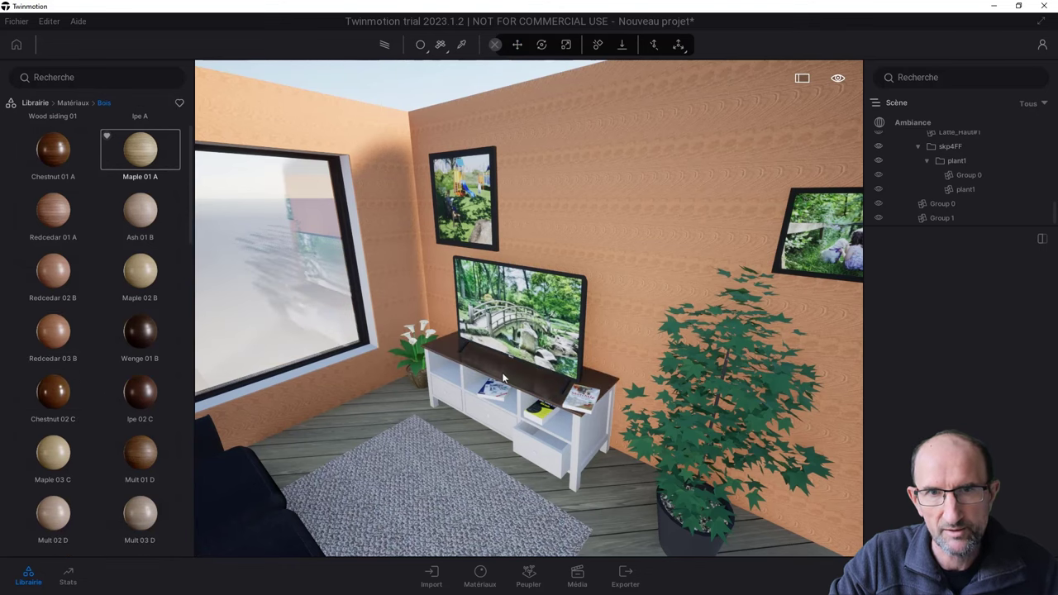
pyautogui.scroll(3, 488, 387)
# Orbit and zoom out over the restyled room, then return to the root Librairie categories.
pyautogui.moveTo(488, 386); pyautogui.dragTo(499, 425, button='right')
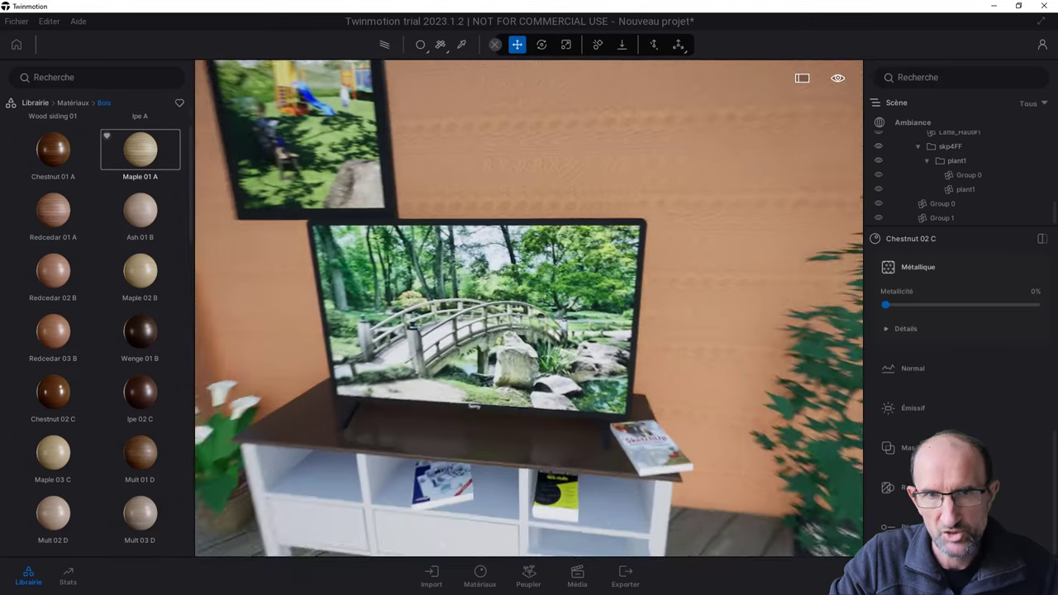
pyautogui.scroll(-5, 499, 427)
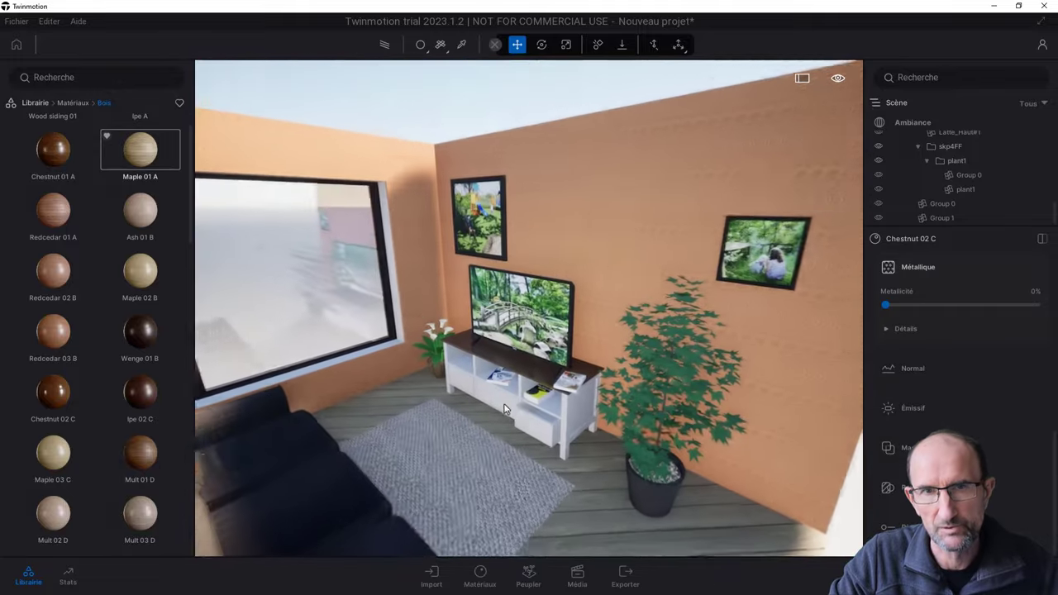
pyautogui.moveTo(304, 333); pyautogui.dragTo(455, 407, button='right')
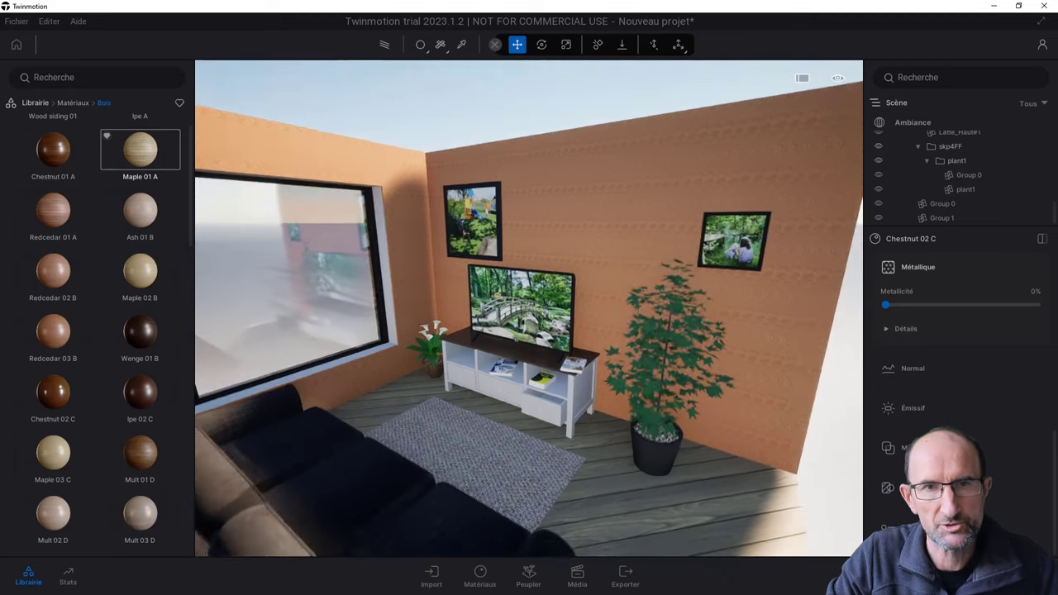
pyautogui.moveTo(465, 393); pyautogui.dragTo(470, 391, button='right')
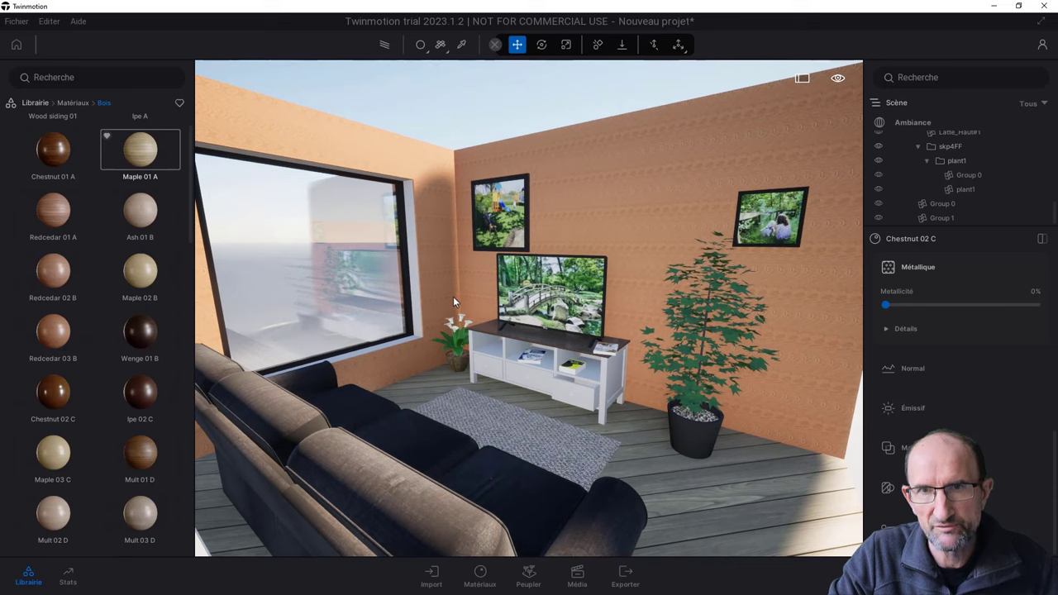
pyautogui.click(34, 103)
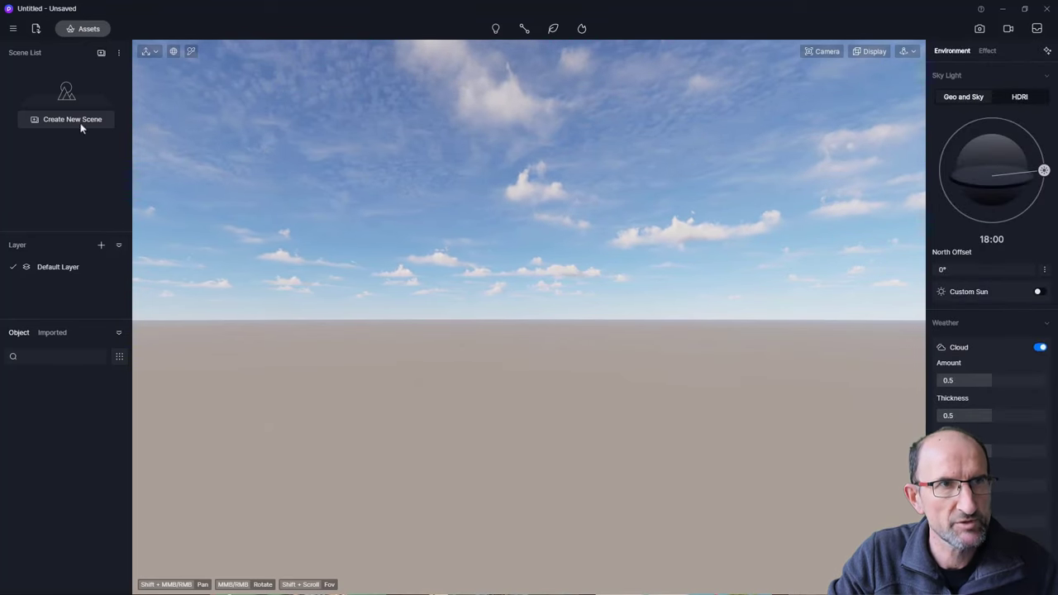
# Import the Scene_Salon.skp model file through D5's import window.
pyautogui.click(34, 28)
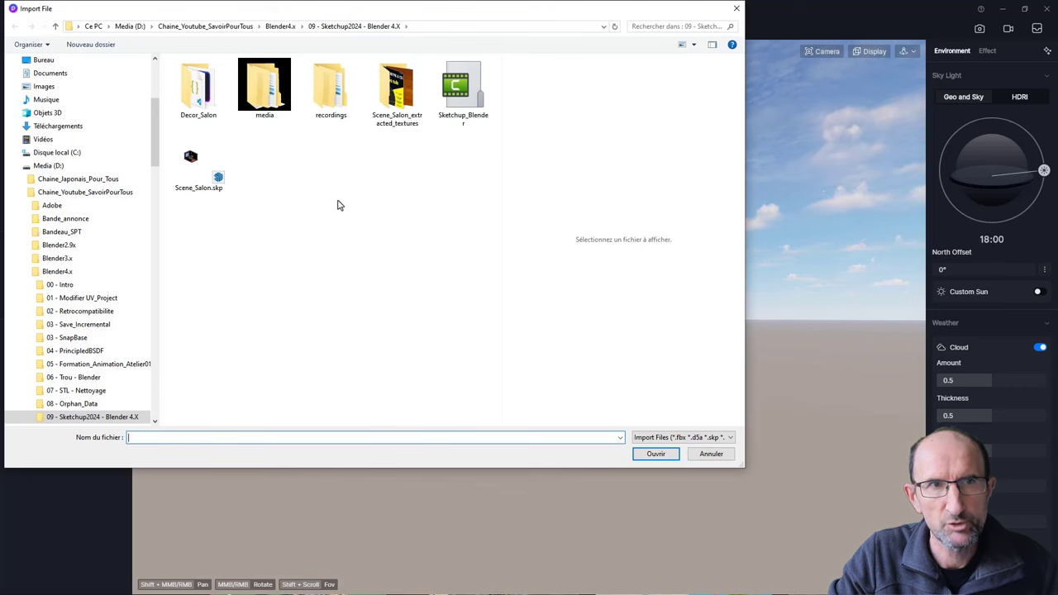
pyautogui.click(193, 161)
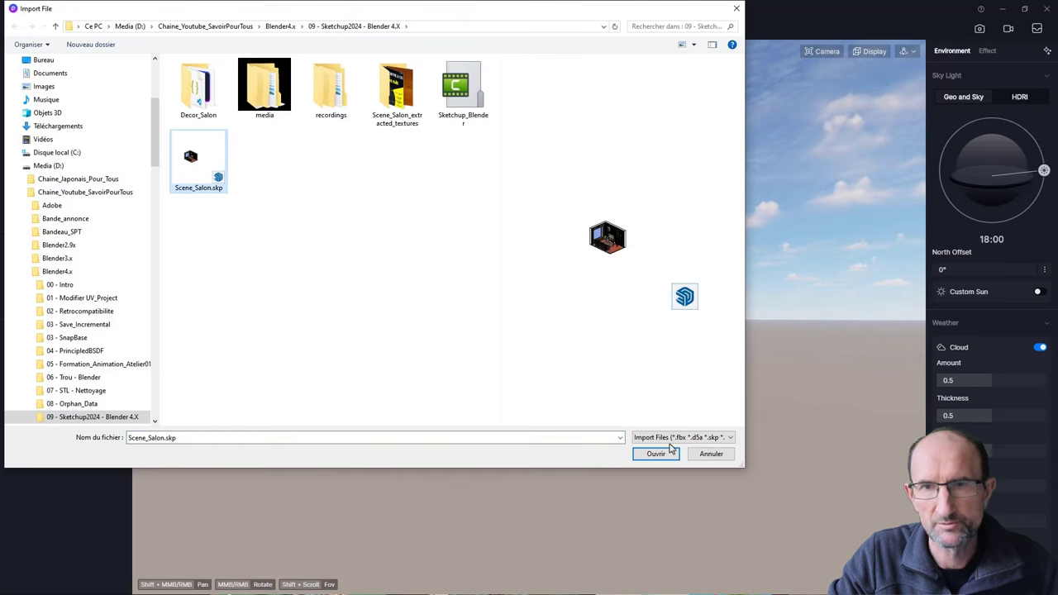
pyautogui.click(655, 454)
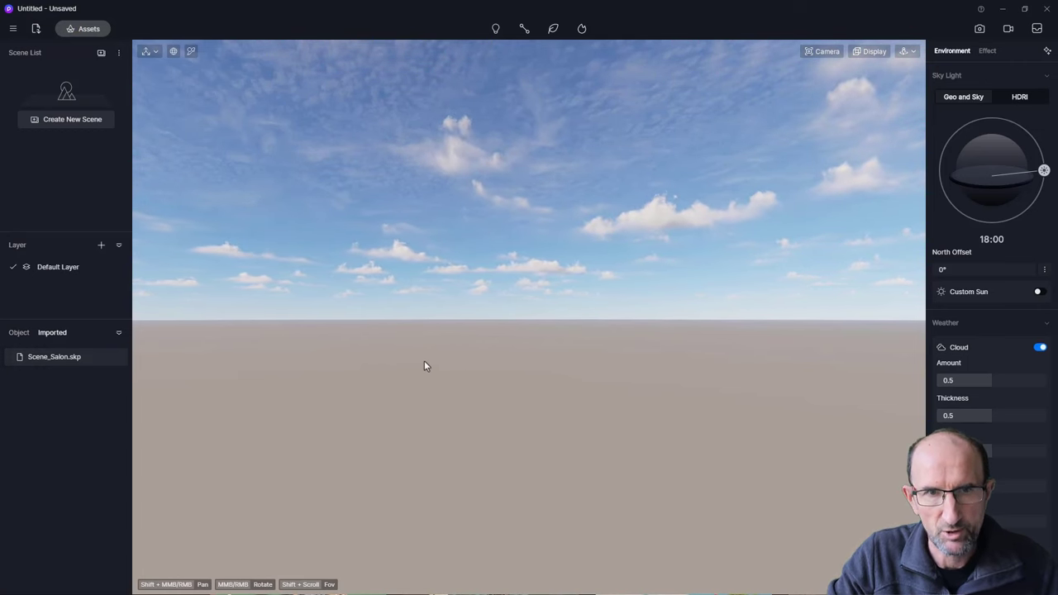
# Drop Scene_Salon onto the ground, zoom into the furnished room, and deselect it.
pyautogui.click(61, 359)
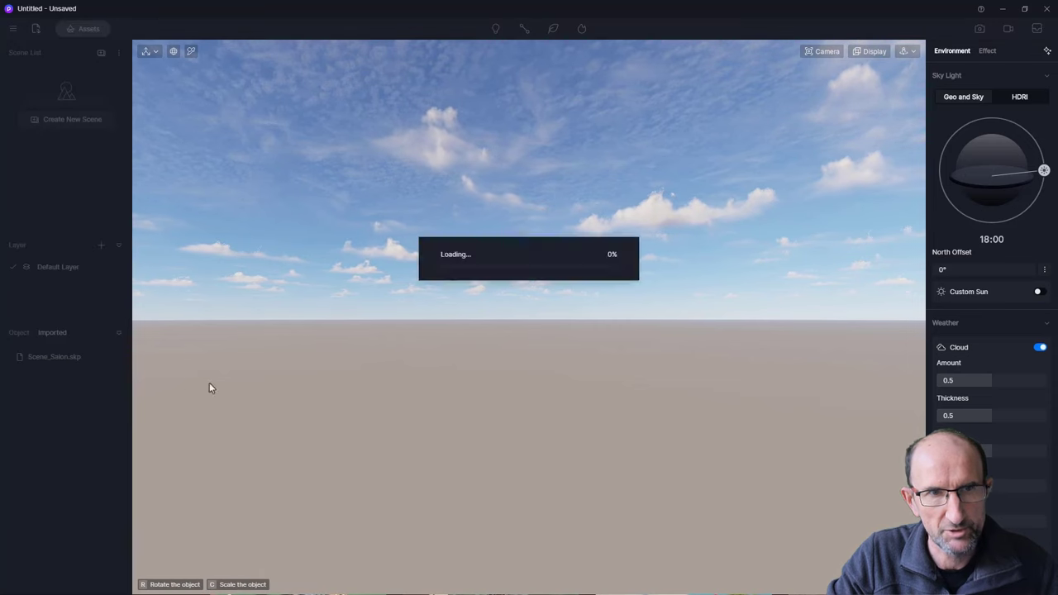
pyautogui.click(397, 398)
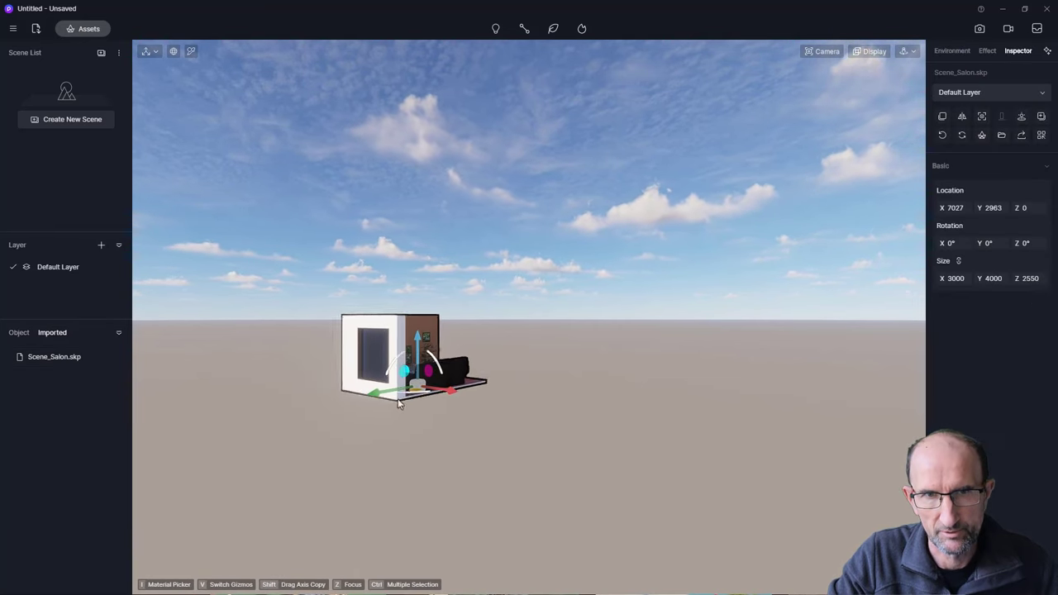
pyautogui.moveTo(428, 388)
pyautogui.mouseDown(button='middle')
pyautogui.moveTo(533, 370)
pyautogui.moveTo(248, 389)
pyautogui.moveTo(407, 350)
pyautogui.mouseUp(button='middle')
pyautogui.scroll(2, 529, 318)
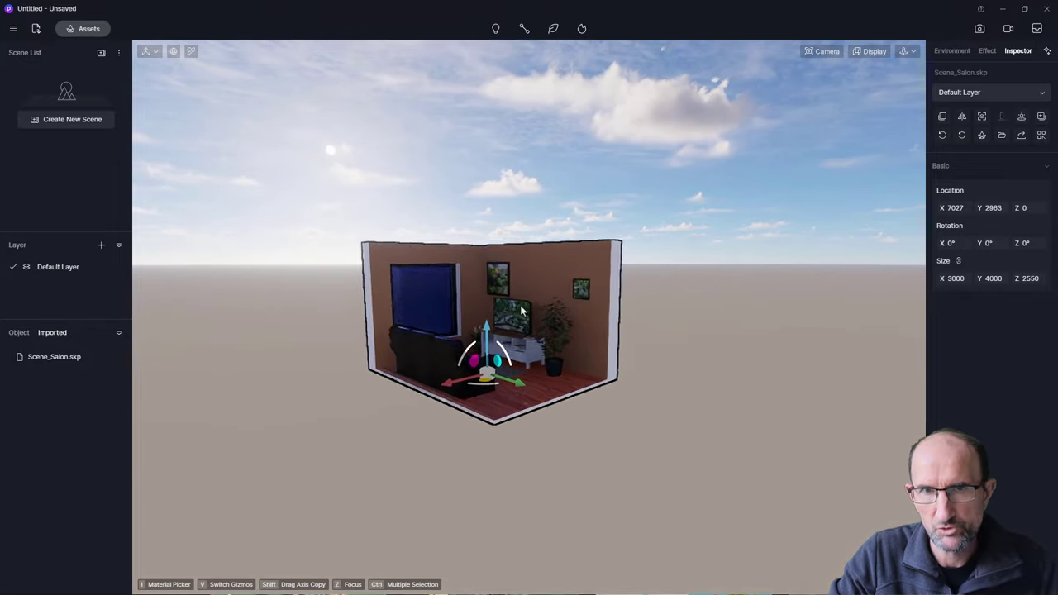
pyautogui.scroll(3, 530, 317)
pyautogui.scroll(3, 533, 316)
pyautogui.moveTo(536, 317)
pyautogui.mouseDown(button='middle')
pyautogui.moveTo(613, 348)
pyautogui.moveTo(556, 261)
pyautogui.mouseUp(button='middle')
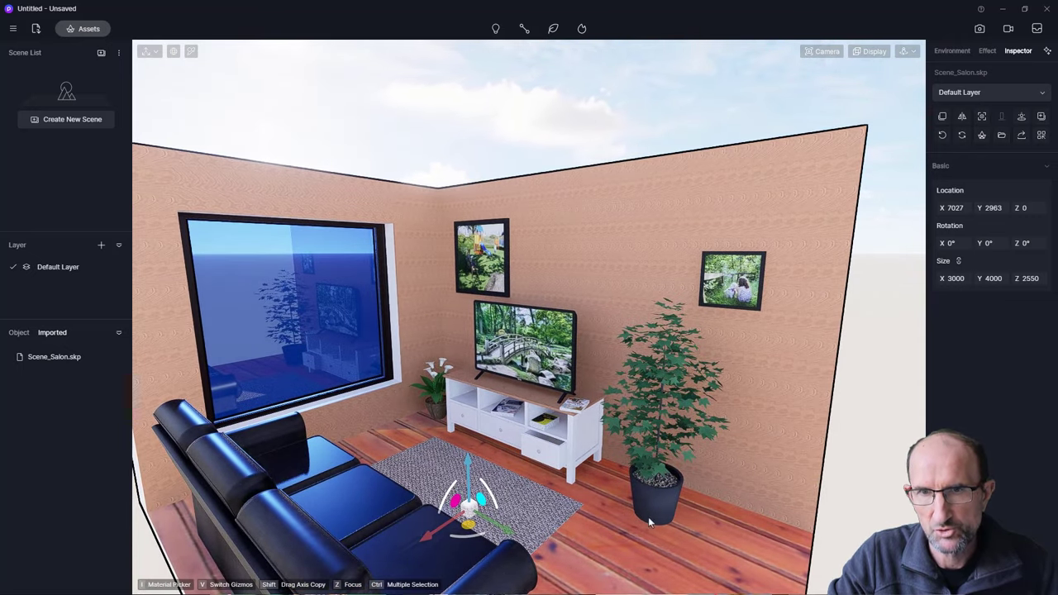
pyautogui.press('Escape')
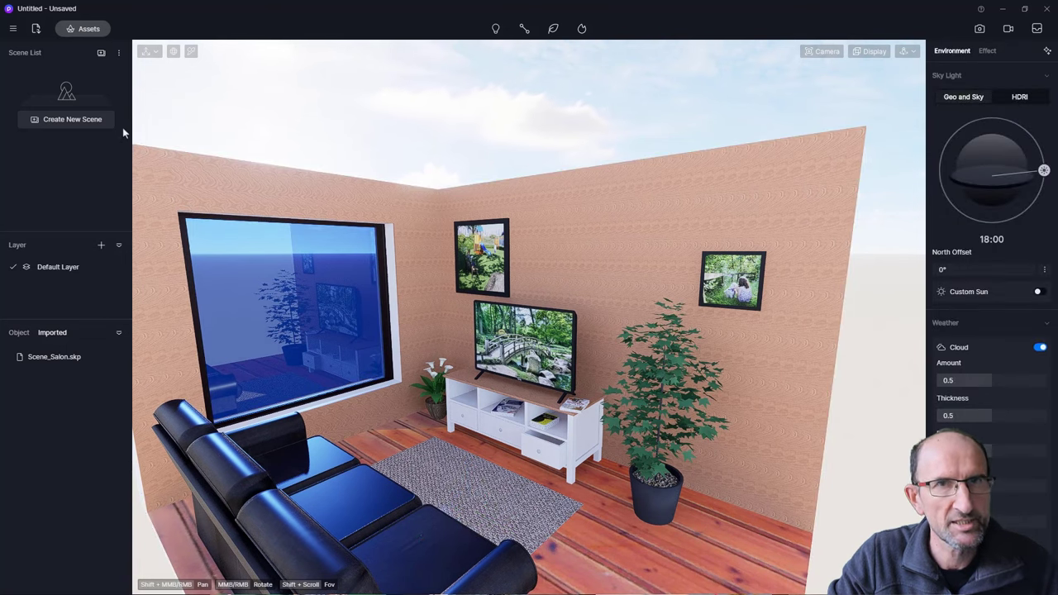
# Pick the plant pot's material and set its Base Color to red (H 0, S 86, V 72).
pyautogui.click(12, 29)
pyautogui.moveTo(27, 88)
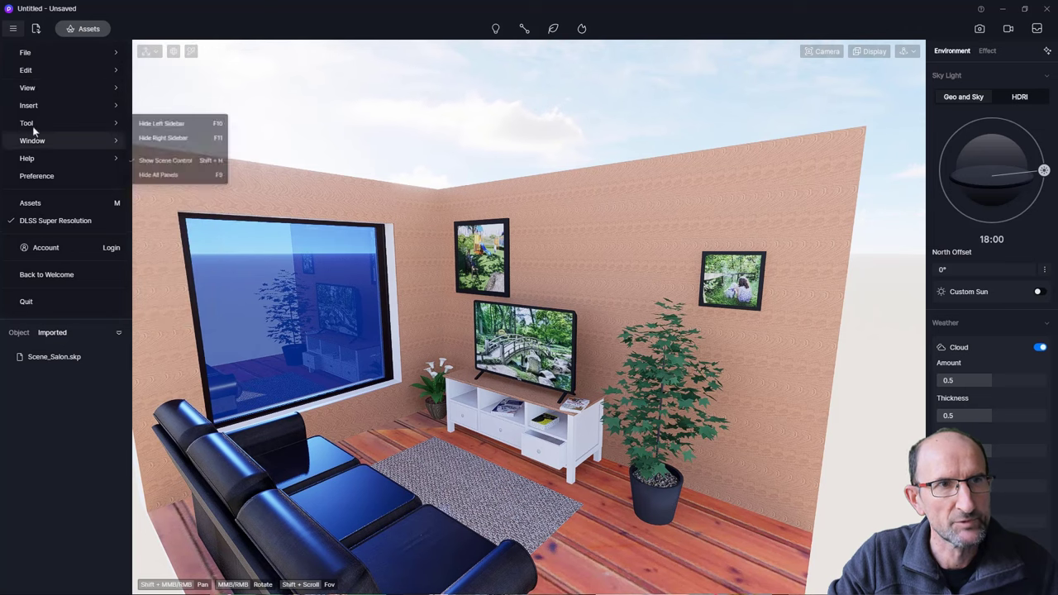
pyautogui.moveTo(28, 123)
pyautogui.click(174, 176)
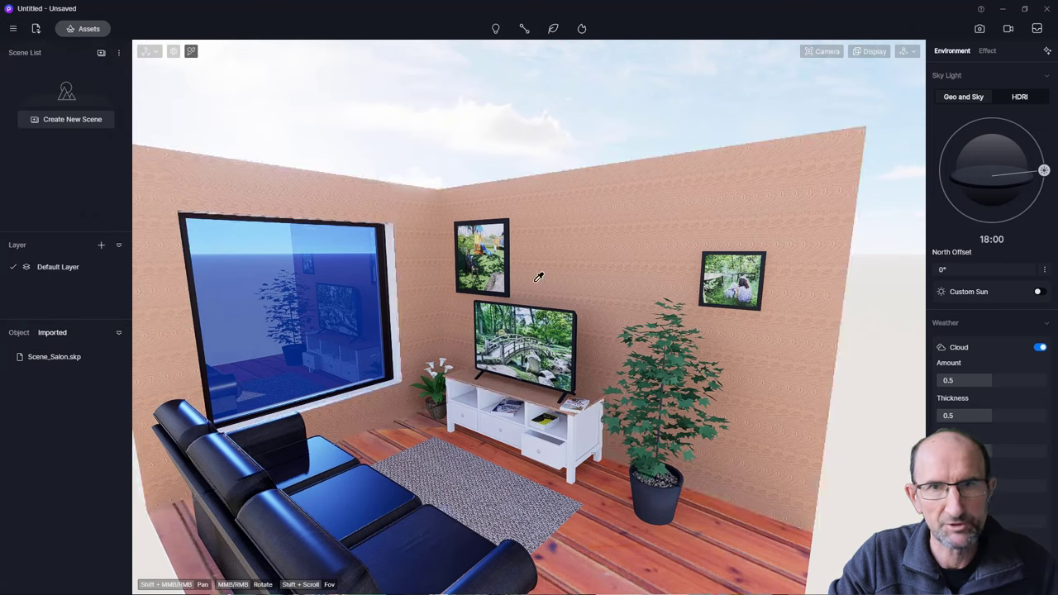
pyautogui.click(656, 496)
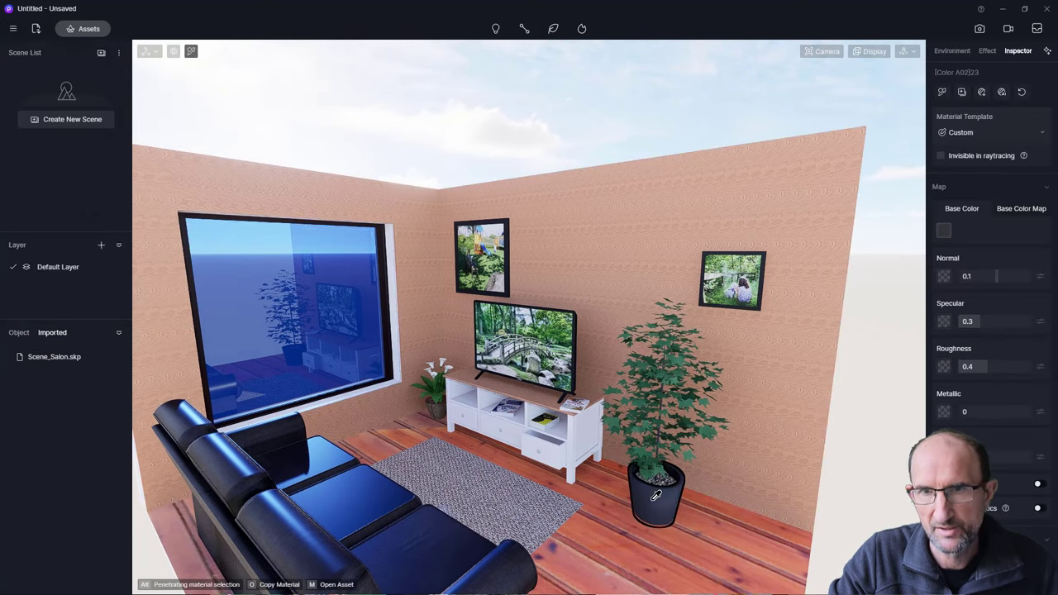
pyautogui.click(944, 232)
pyautogui.click(983, 285)
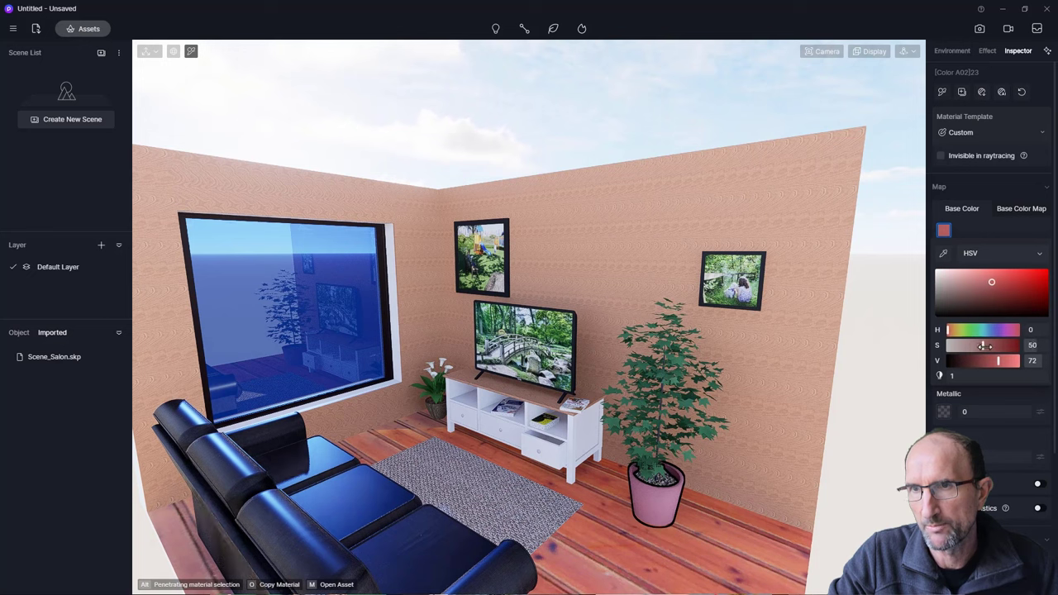
pyautogui.moveTo(975, 346); pyautogui.dragTo(1007, 346)
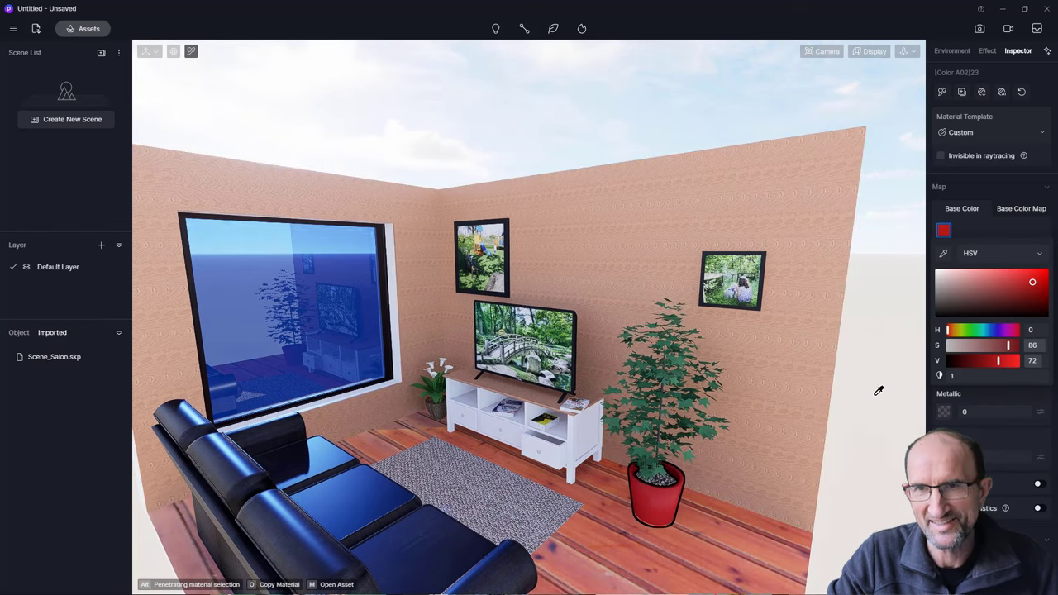
pyautogui.scroll(5, 595, 455)
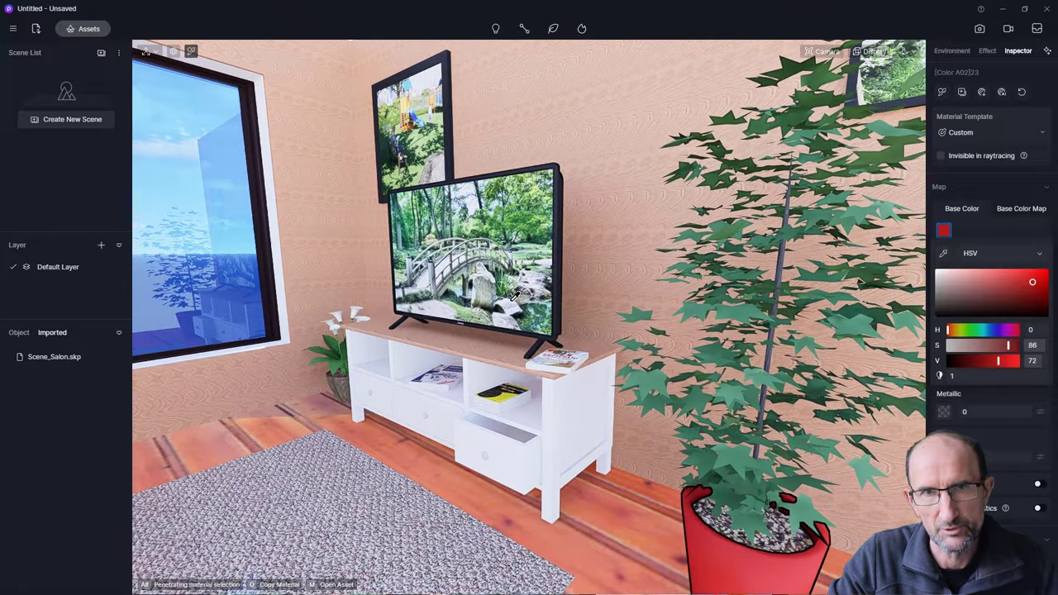
# Try a pink colour on the dark TV and frames material, then deselect the model.
pyautogui.click(453, 87)
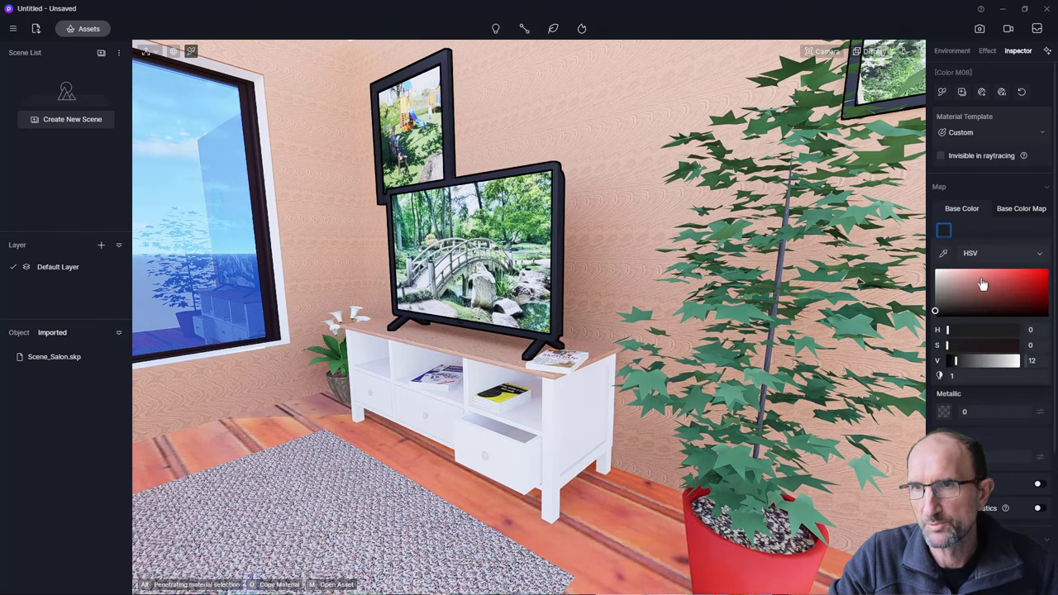
pyautogui.click(980, 283)
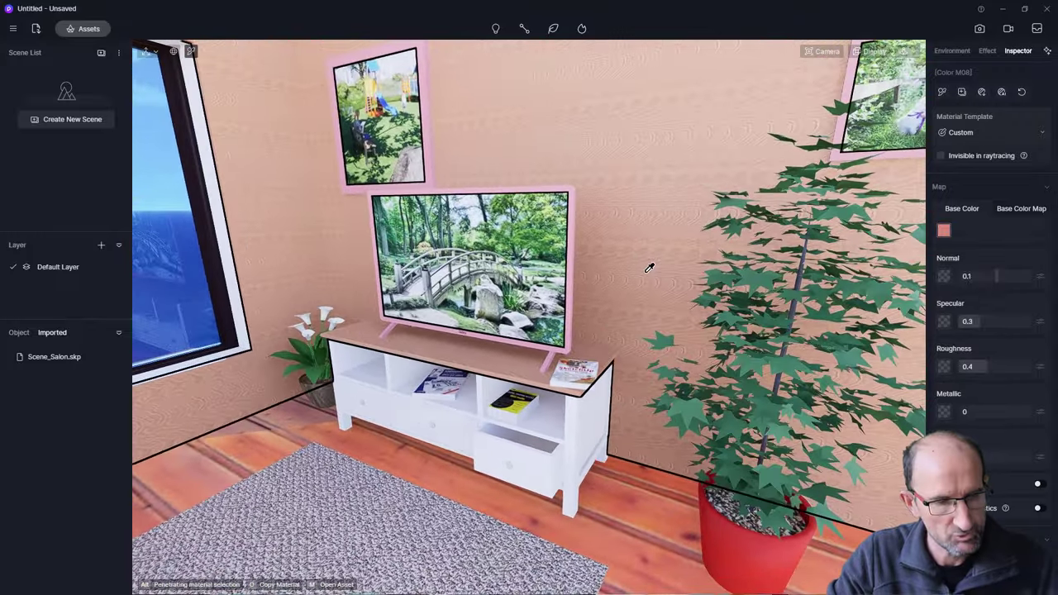
pyautogui.click(649, 275)
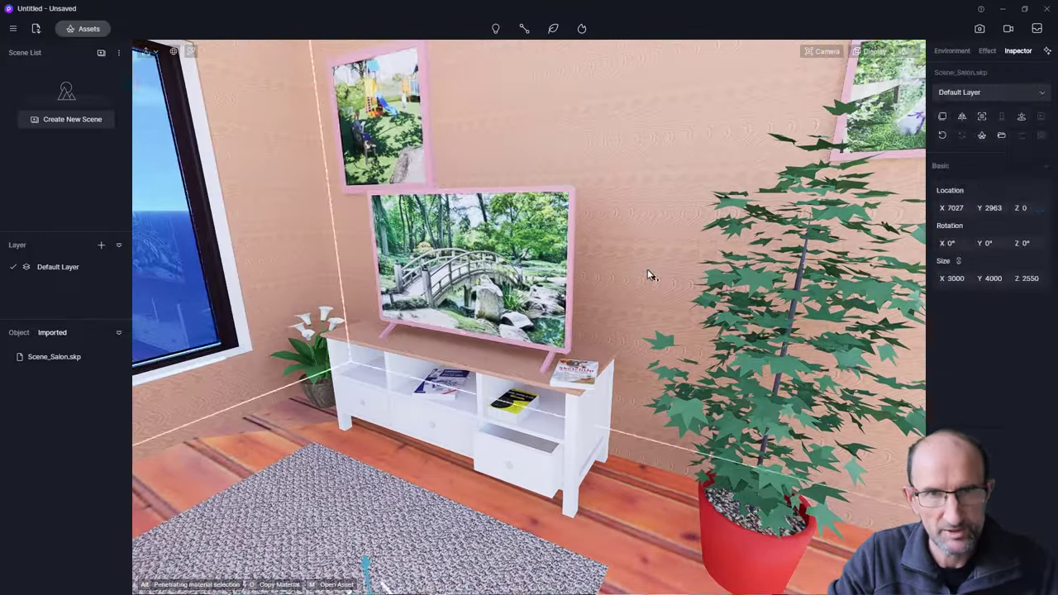
pyautogui.press('Escape')
pyautogui.scroll(-5, 611, 274)
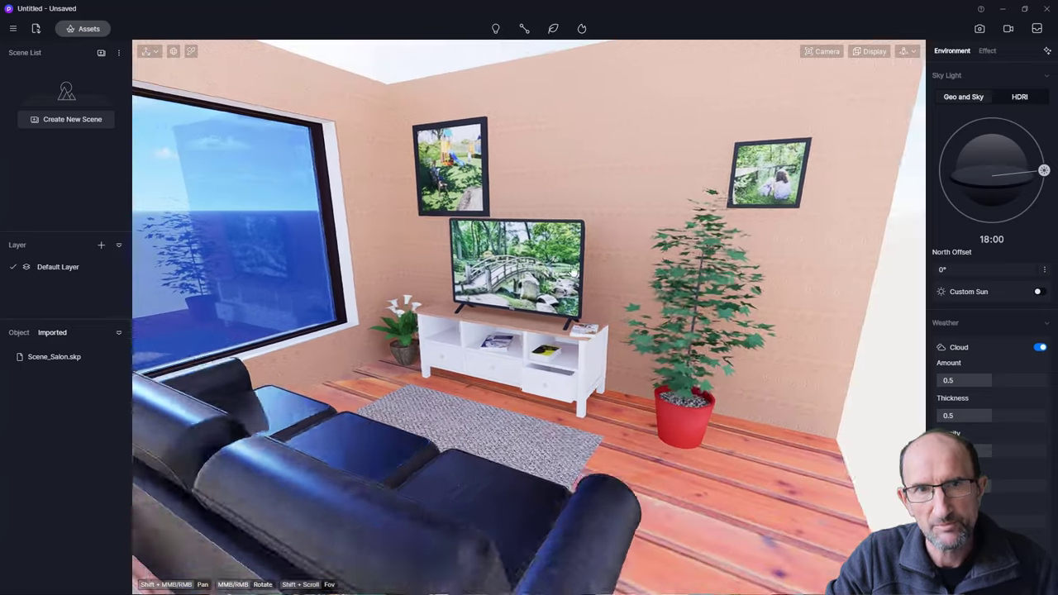
pyautogui.moveTo(572, 273); pyautogui.dragTo(440, 333, button='middle')
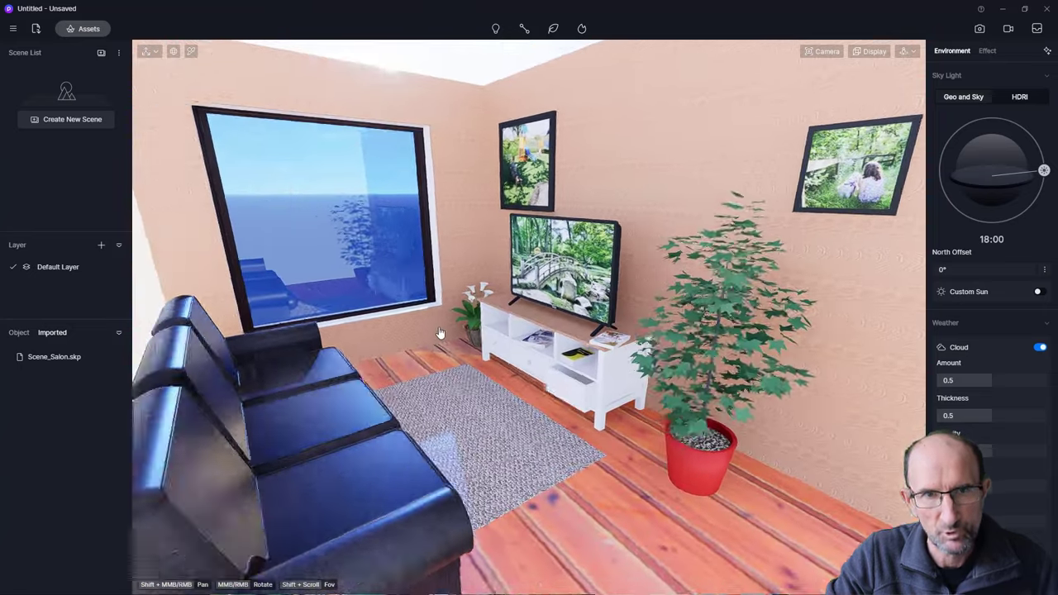
pyautogui.scroll(-3, 463, 326)
pyautogui.scroll(-3, 479, 322)
pyautogui.scroll(-3, 479, 322)
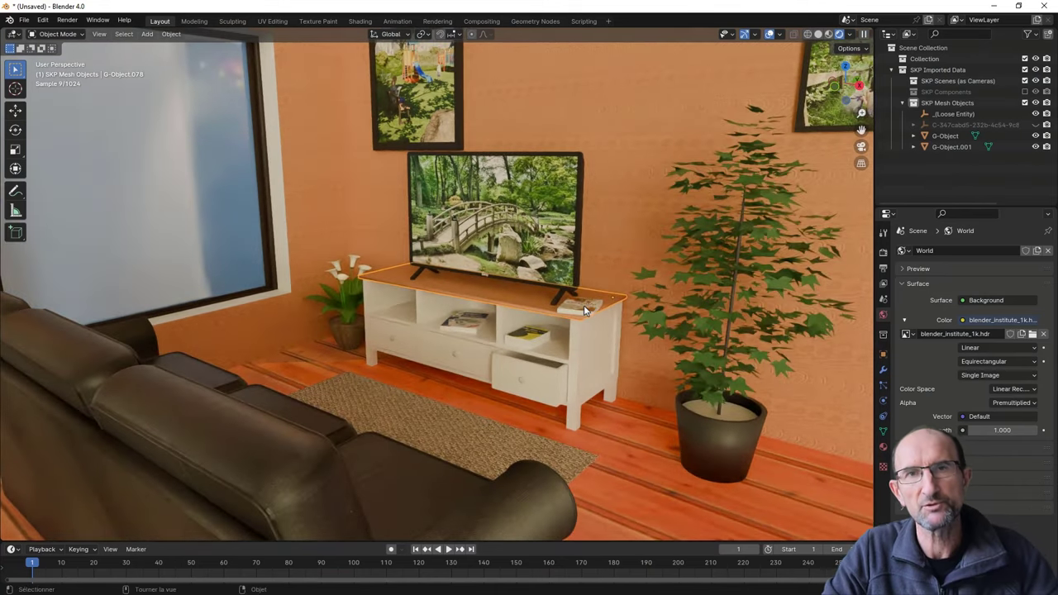
# Orbit and zoom around the TV stand and select the open drawer C-Tiroir_Meuble.001.
pyautogui.moveTo(556, 316); pyautogui.dragTo(583, 301, button='middle')
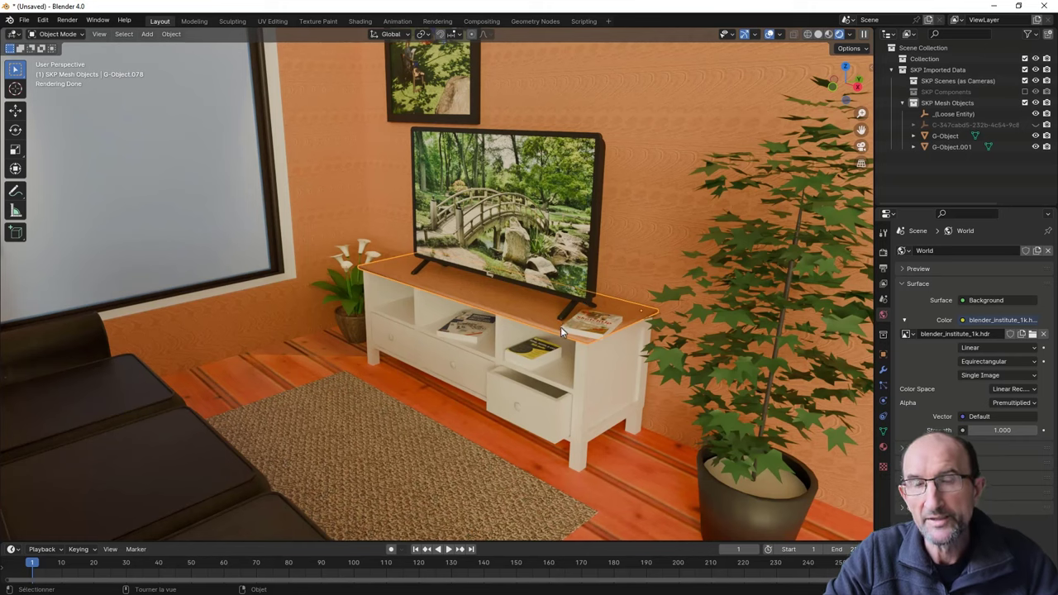
pyautogui.moveTo(560, 326)
pyautogui.mouseDown(button='middle')
pyautogui.moveTo(570, 321)
pyautogui.moveTo(563, 301)
pyautogui.moveTo(547, 311)
pyautogui.mouseUp(button='middle')
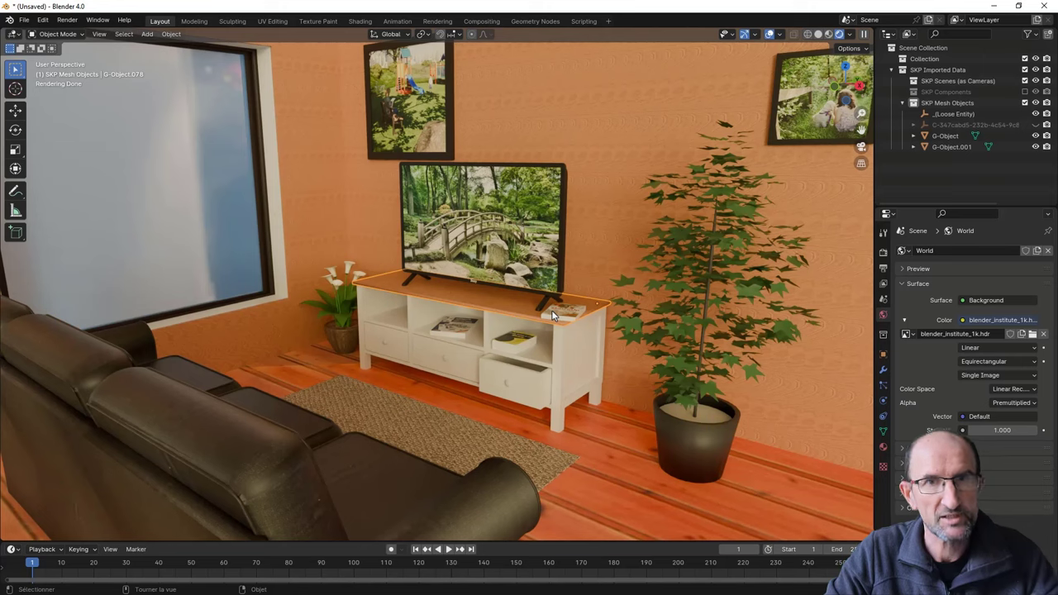
pyautogui.moveTo(552, 310)
pyautogui.mouseDown(button='middle')
pyautogui.moveTo(541, 318)
pyautogui.moveTo(557, 325)
pyautogui.moveTo(538, 331)
pyautogui.mouseUp(button='middle')
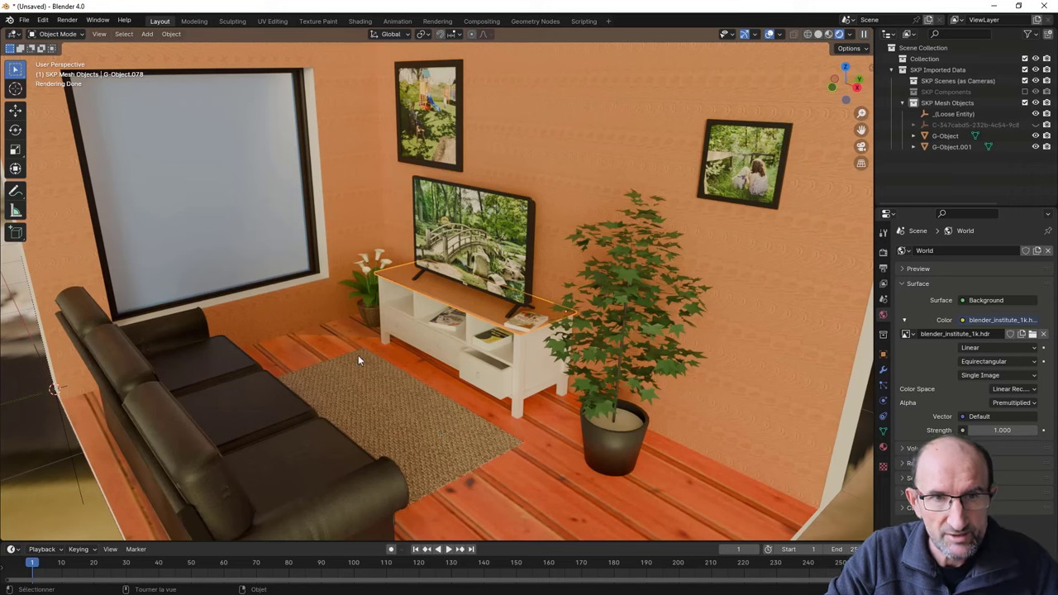
pyautogui.moveTo(357, 402)
pyautogui.mouseDown(button='middle')
pyautogui.moveTo(371, 403)
pyautogui.moveTo(331, 409)
pyautogui.moveTo(438, 371)
pyautogui.mouseUp(button='middle')
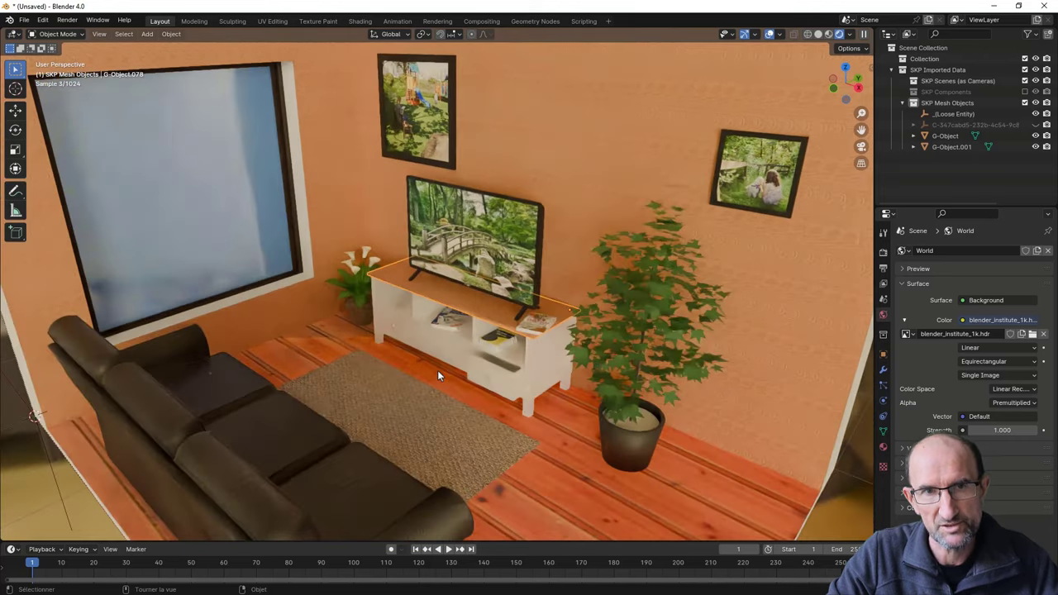
pyautogui.scroll(-5, 430, 367)
pyautogui.scroll(4, 429, 368)
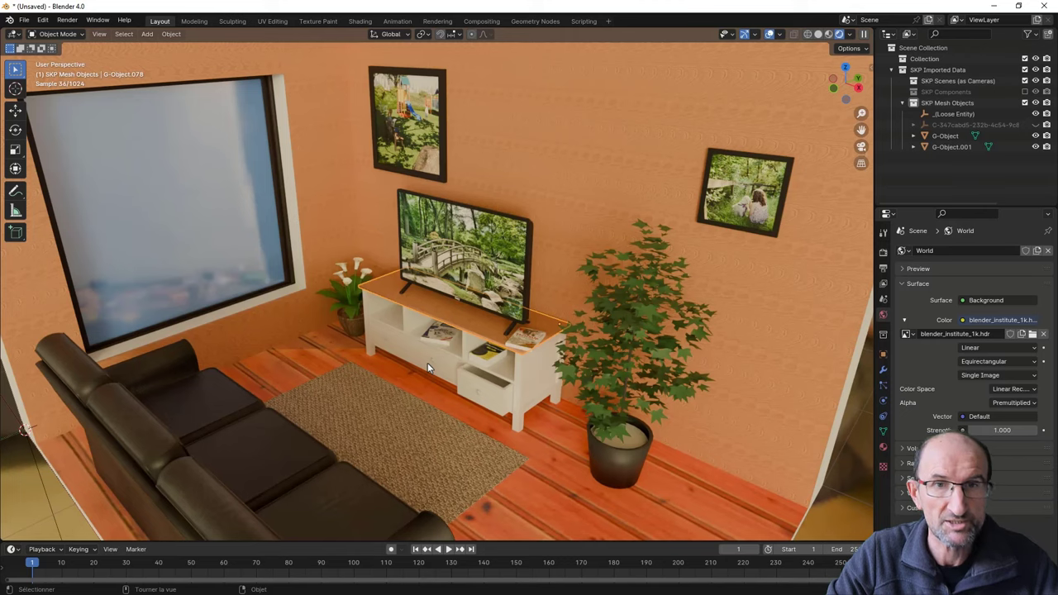
pyautogui.scroll(3, 488, 413)
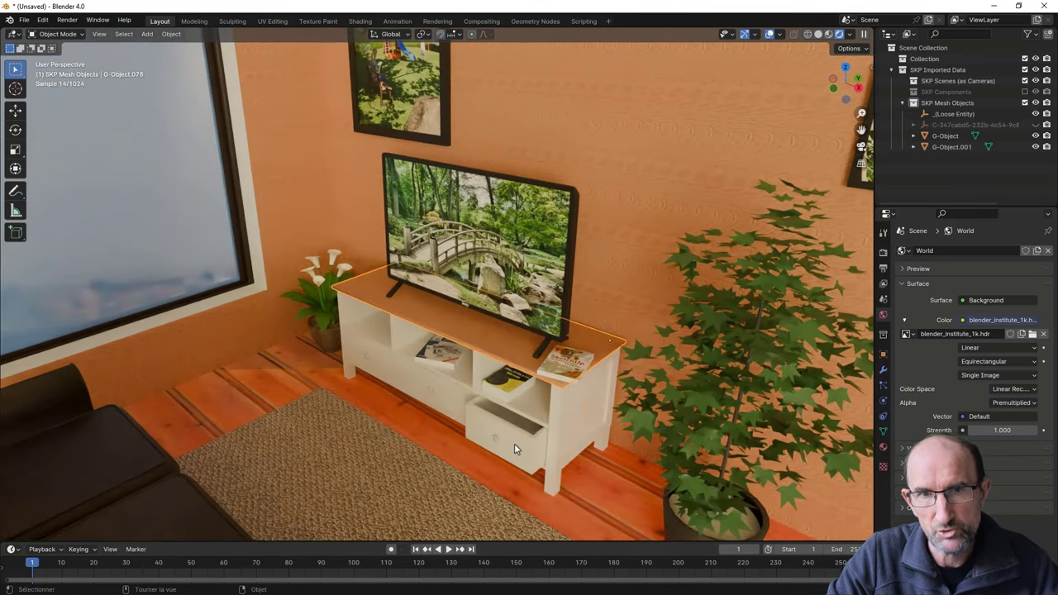
pyautogui.click(514, 443)
pyautogui.keyDown('ctrl'); pyautogui.moveTo(514, 443); pyautogui.dragTo(510, 429, button='middle'); pyautogui.keyUp('ctrl')
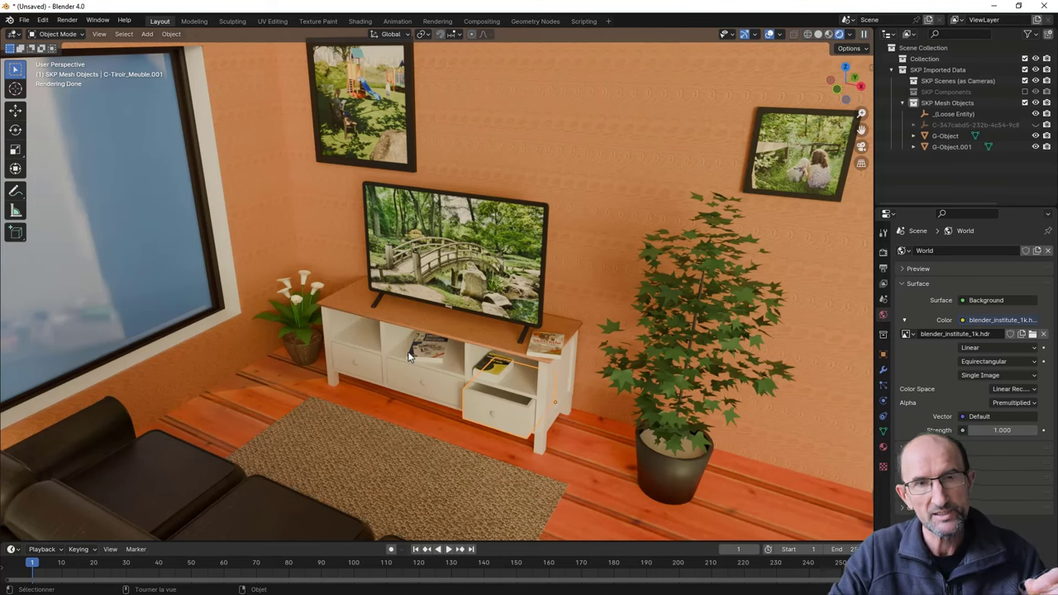
pyautogui.scroll(-2, 471, 336)
pyautogui.scroll(-4, 479, 335)
pyautogui.moveTo(479, 333); pyautogui.dragTo(487, 342, button='middle')
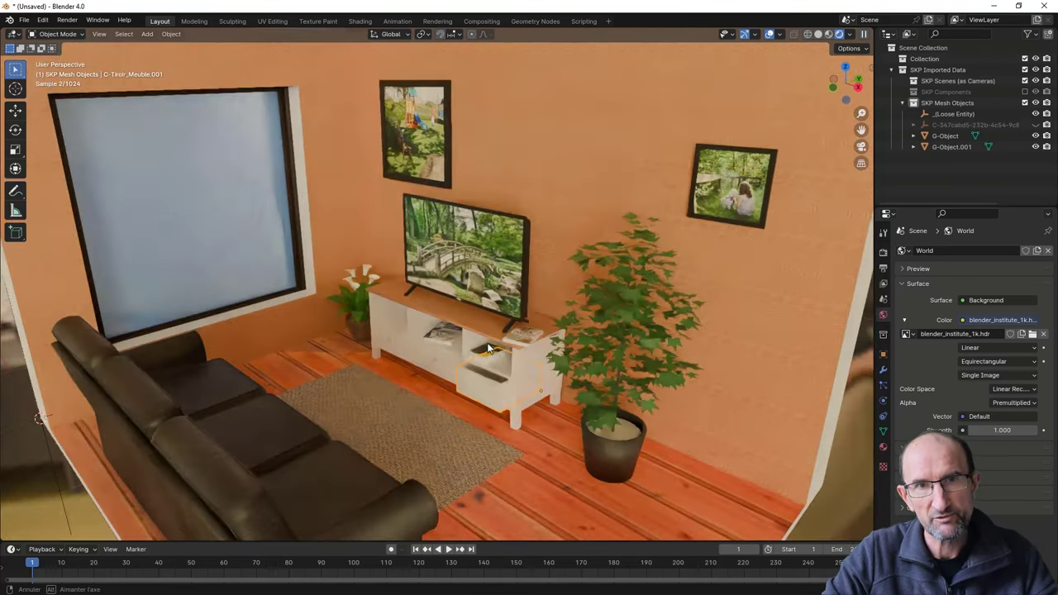
pyautogui.scroll(3, 486, 343)
pyautogui.scroll(2, 486, 306)
pyautogui.scroll(-3, 596, 240)
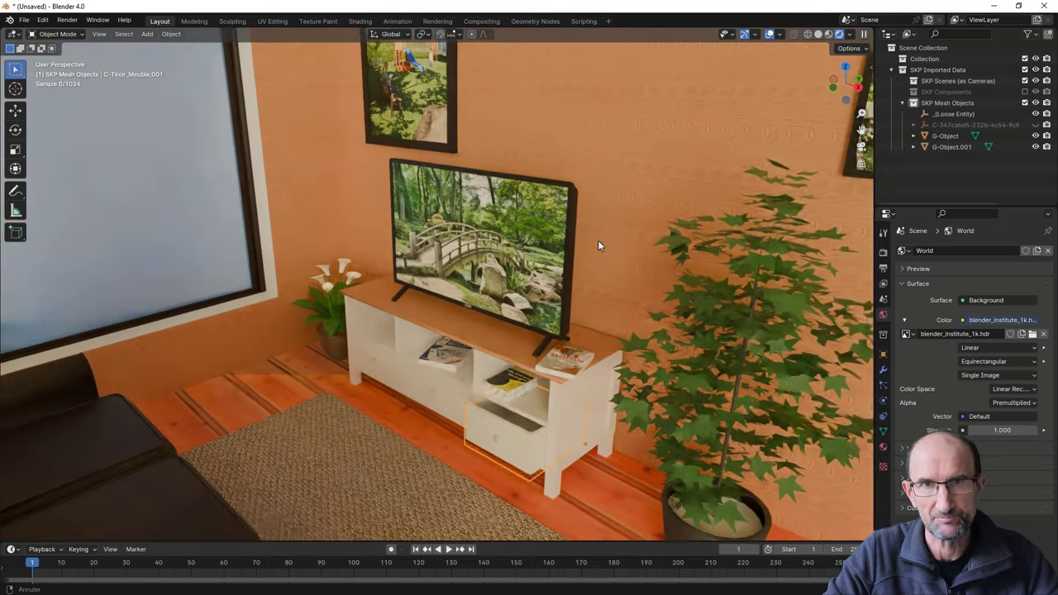
pyautogui.scroll(3, 597, 243)
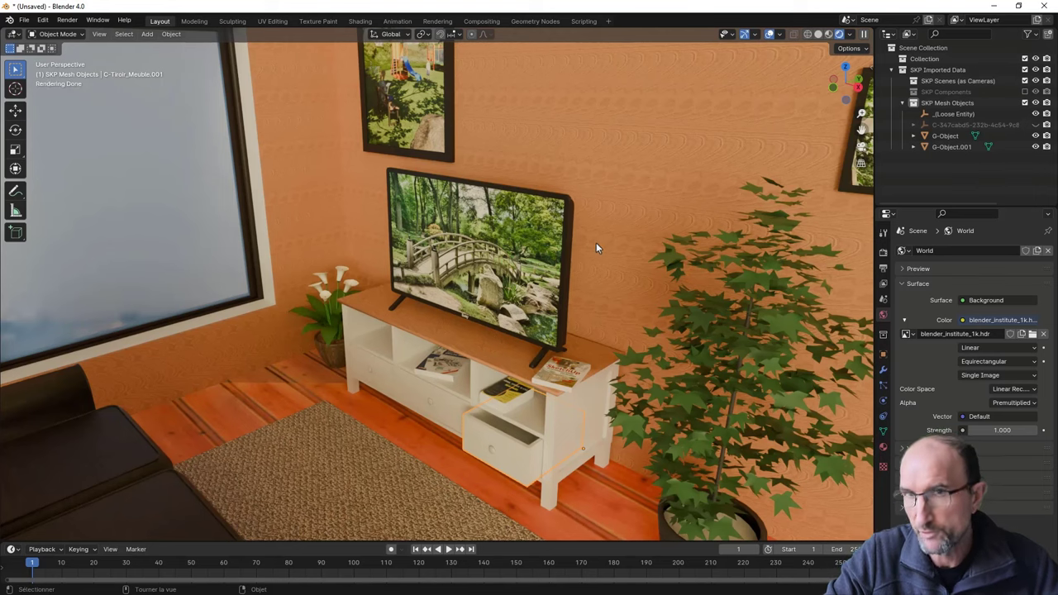
pyautogui.moveTo(596, 242); pyautogui.dragTo(603, 238, button='middle')
pyautogui.scroll(-3, 594, 230)
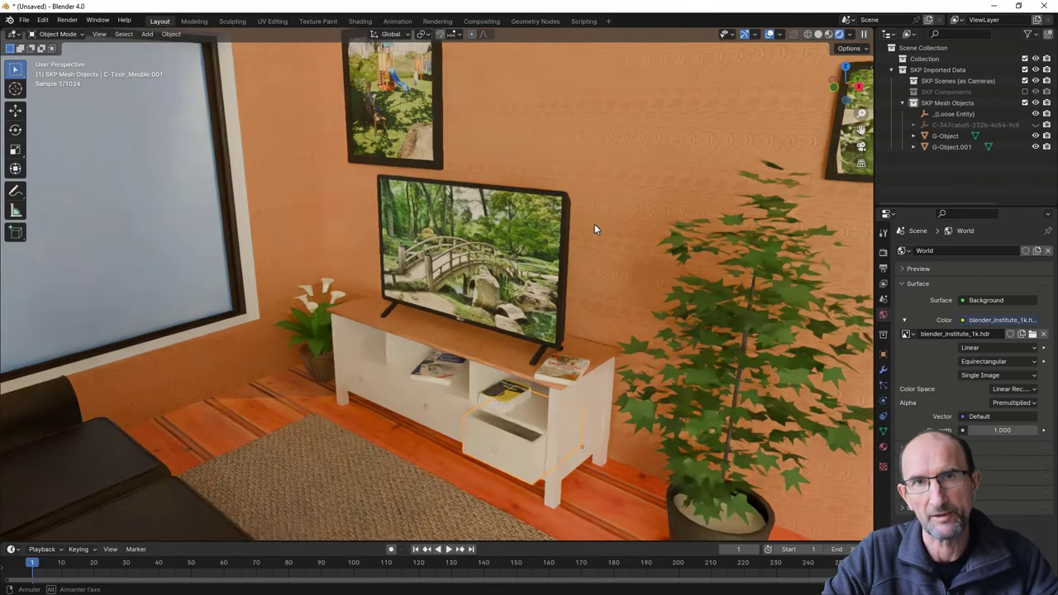
pyautogui.scroll(3, 594, 229)
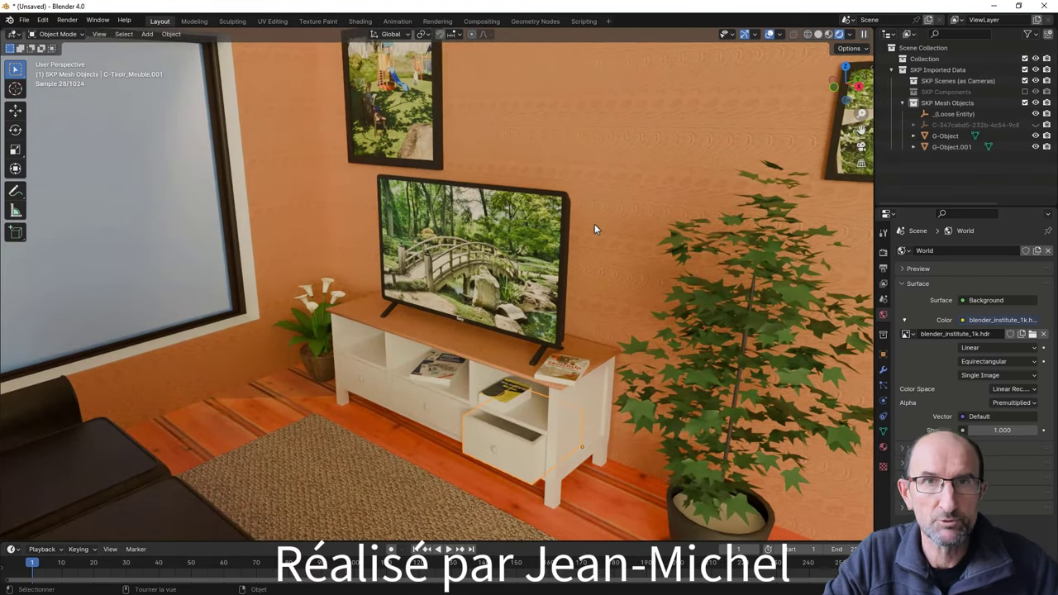